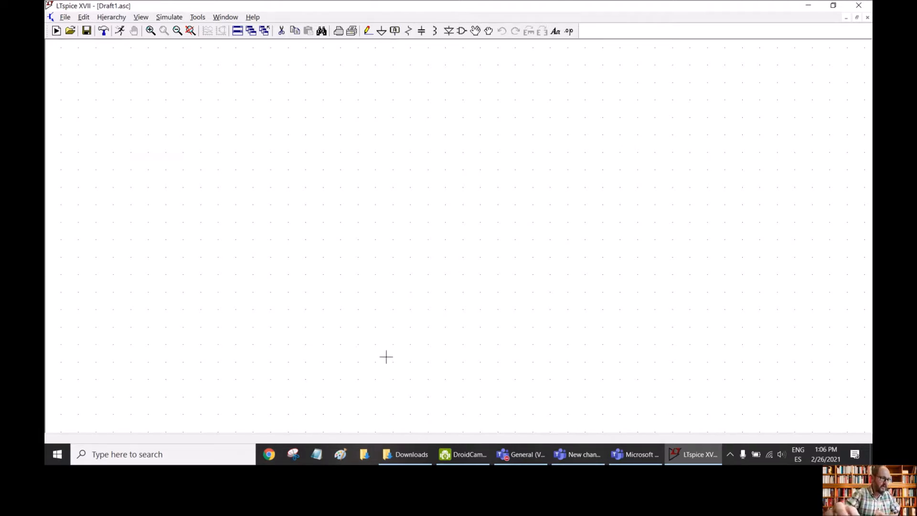
Switch to Paint and set up the Pencil tool with red colour and a thicker line, undoing the thin test stroke
click(341, 455)
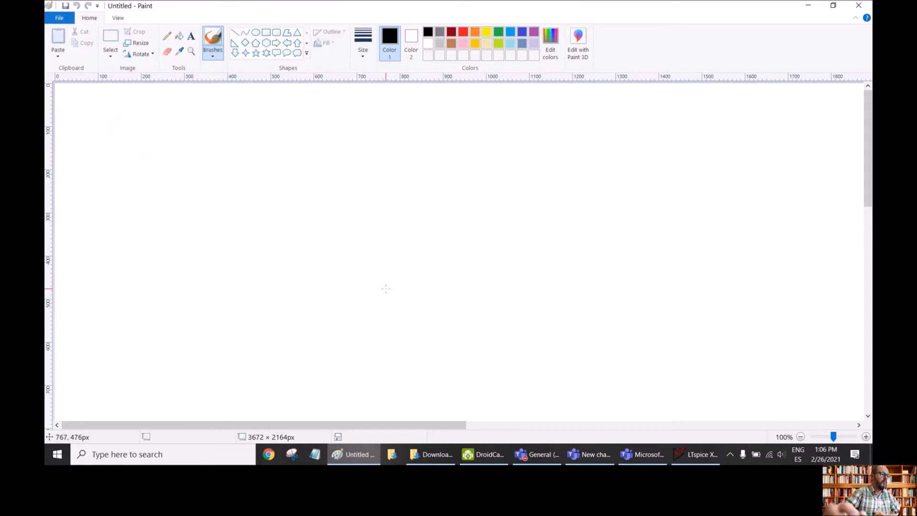
click(463, 32)
click(166, 36)
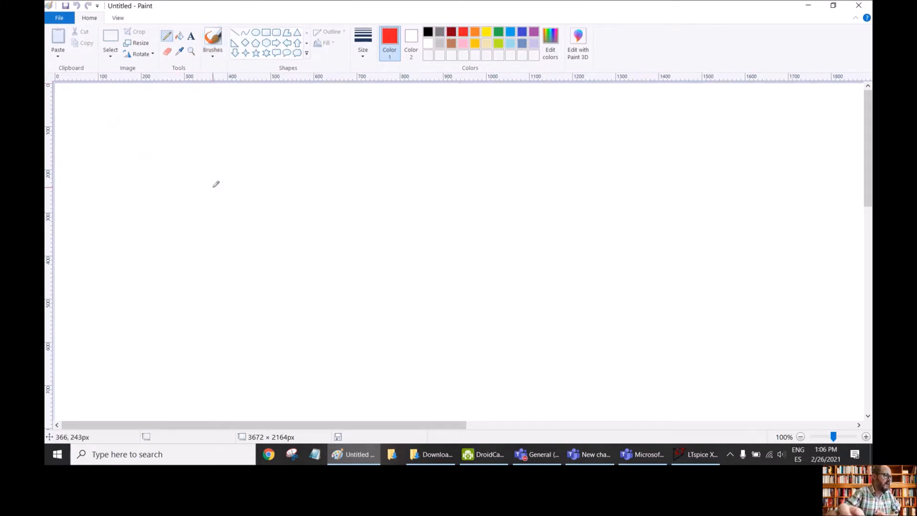
drag(171, 126, 163, 216)
key(ctrl+z)
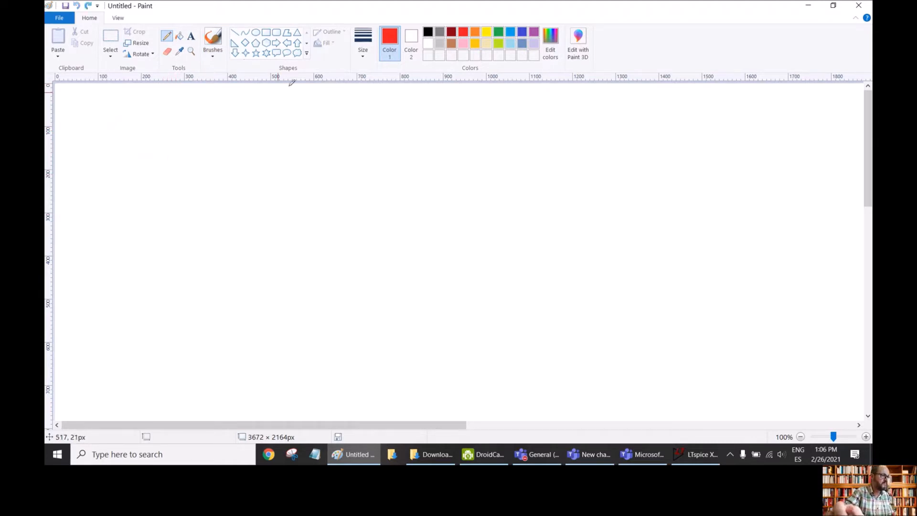
click(363, 42)
click(271, 124)
Draw an op-amp triangle with two input leads, the upper marked + and the lower marked −, and an output lead at its tip
drag(164, 131, 157, 261)
mouse_move(163, 130)
mouse_down()
mouse_move(288, 170)
mouse_move(359, 204)
mouse_up()
drag(157, 271, 358, 206)
drag(164, 166, 111, 166)
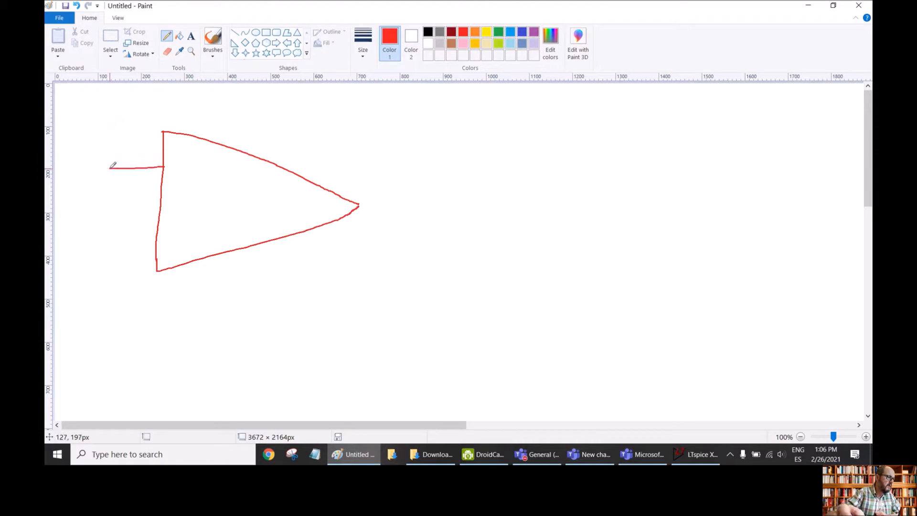
drag(156, 234, 101, 234)
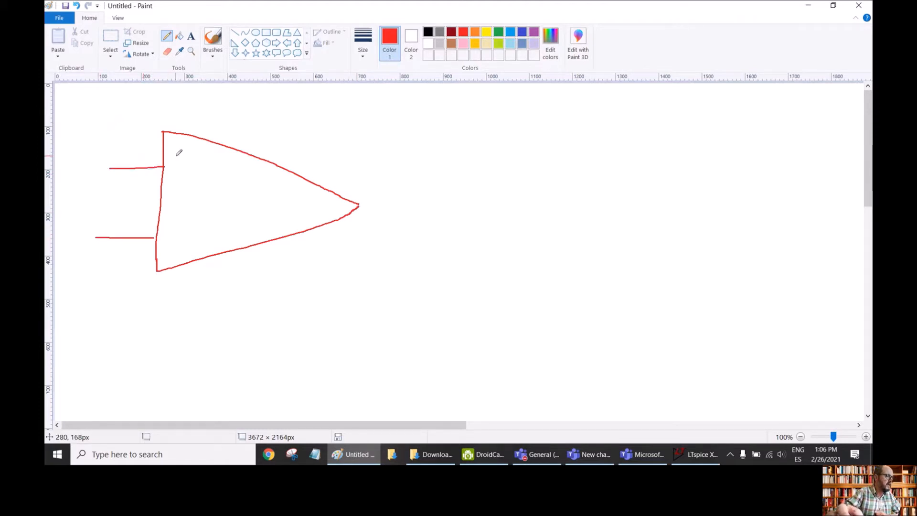
drag(175, 150, 175, 166)
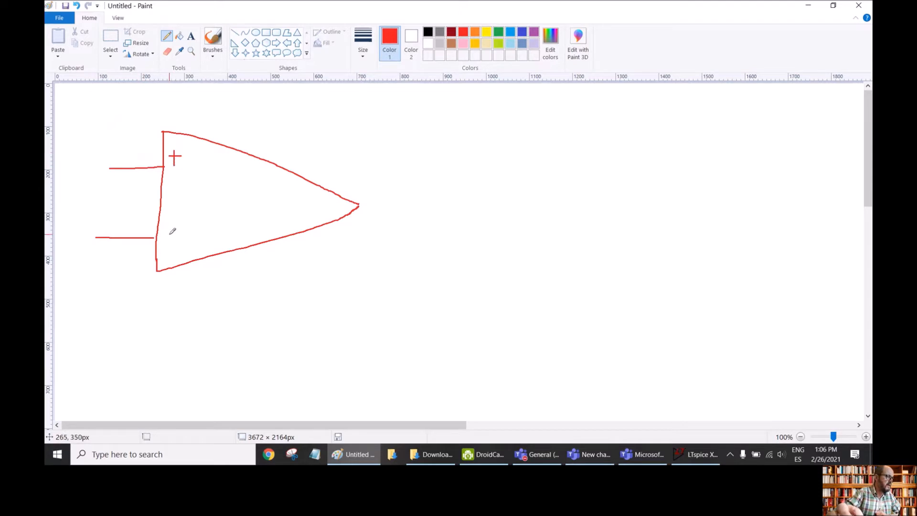
drag(164, 244, 178, 244)
drag(360, 206, 438, 205)
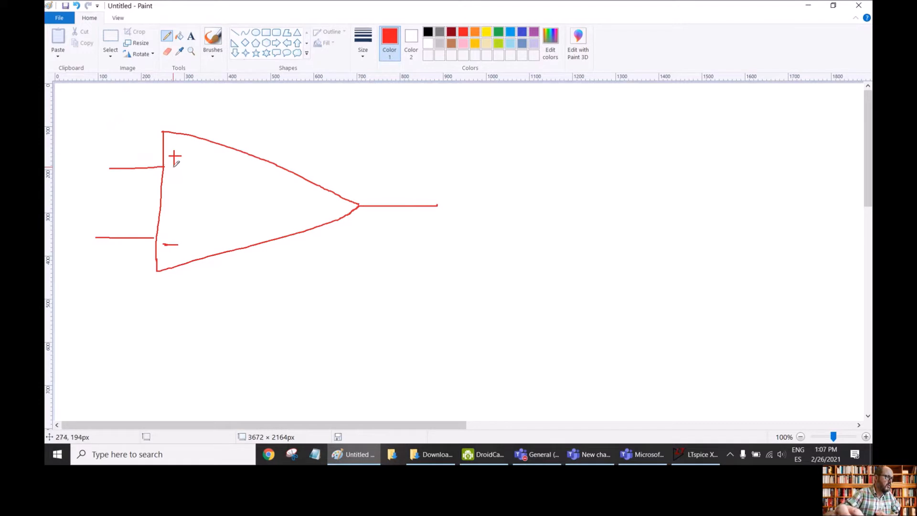
Sketch the op-amp's internal input resistor Ri between the inputs and output resistor Ro fed by a grounded voltage source
mouse_move(164, 167)
mouse_down()
mouse_move(186, 167)
mouse_move(191, 187)
mouse_move(175, 205)
mouse_move(196, 187)
mouse_move(183, 228)
mouse_move(156, 238)
mouse_up()
mouse_move(199, 191)
mouse_down()
mouse_move(199, 210)
mouse_move(206, 193)
mouse_move(209, 208)
mouse_up()
click(209, 200)
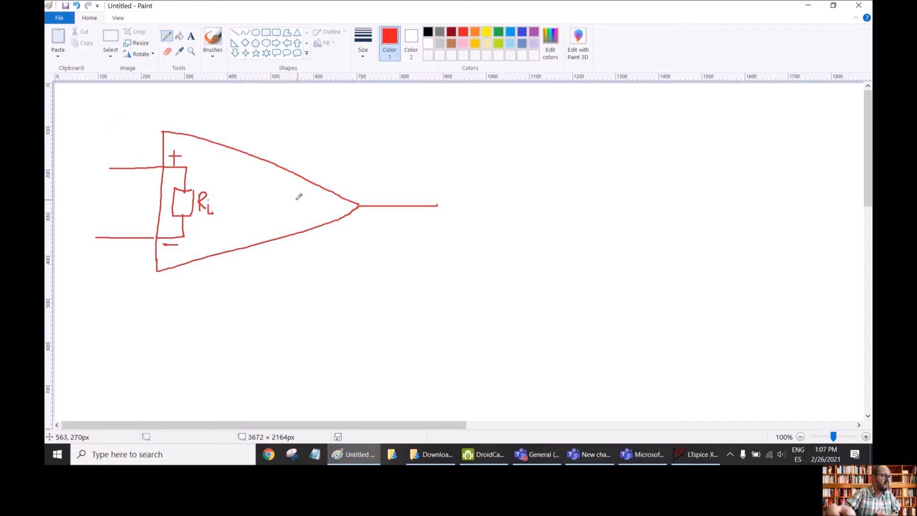
mouse_move(278, 204)
mouse_down()
mouse_move(320, 194)
mouse_move(336, 213)
mouse_move(308, 213)
mouse_move(359, 206)
mouse_up()
mouse_move(295, 180)
mouse_down()
mouse_move(295, 195)
mouse_move(304, 189)
mouse_move(273, 249)
mouse_move(291, 257)
mouse_move(281, 308)
mouse_up()
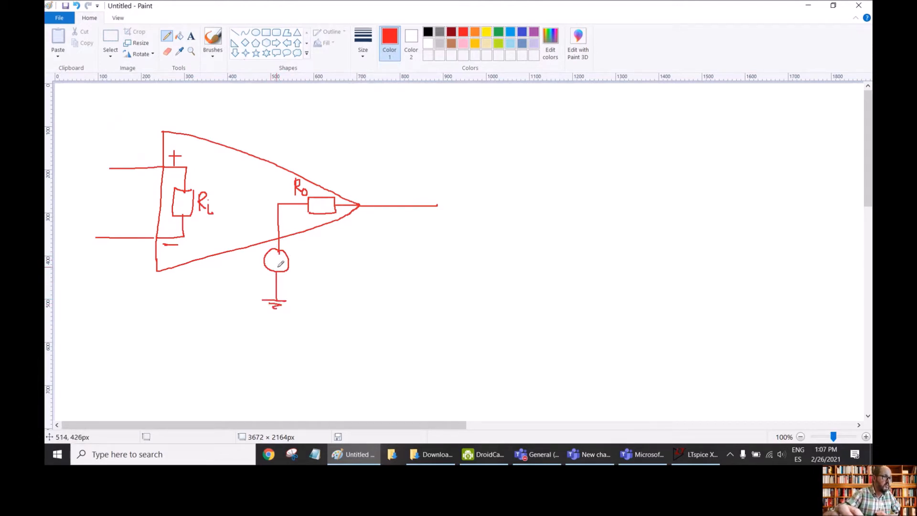
Label the source Ad·Ud, mark Ud with + and − between the input leads, and put a dot at the output lead's end
mouse_move(293, 266)
mouse_down()
mouse_move(301, 246)
mouse_move(314, 272)
mouse_move(332, 250)
mouse_move(345, 276)
mouse_up()
mouse_move(116, 178)
mouse_down()
mouse_move(128, 177)
mouse_move(124, 190)
mouse_up()
drag(112, 231, 128, 231)
drag(114, 193, 139, 221)
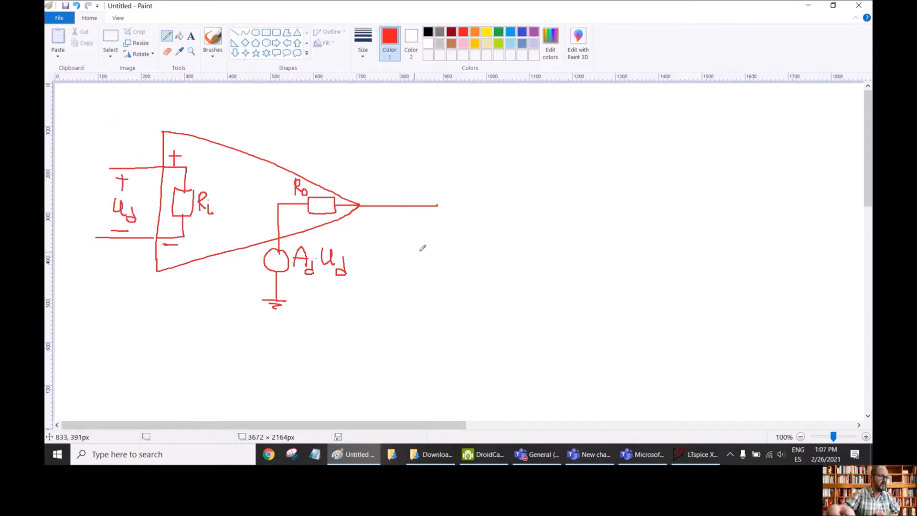
click(437, 206)
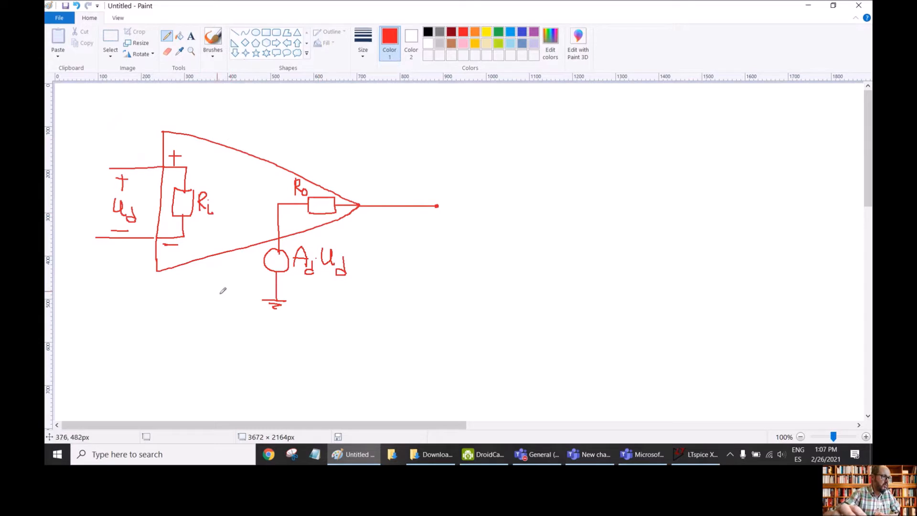
Draw the Ad gain plot's axes beside the op-amp, with a flat line labelled A0 ending at a dashed vertical marked f1
mouse_move(518, 109)
mouse_down()
mouse_move(513, 244)
mouse_move(768, 240)
mouse_up()
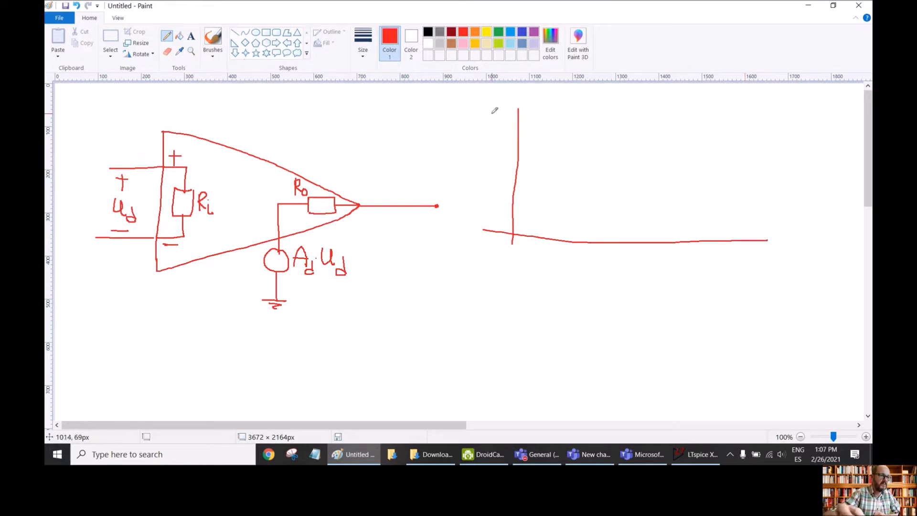
mouse_move(461, 123)
mouse_down()
mouse_move(479, 100)
mouse_move(492, 126)
mouse_up()
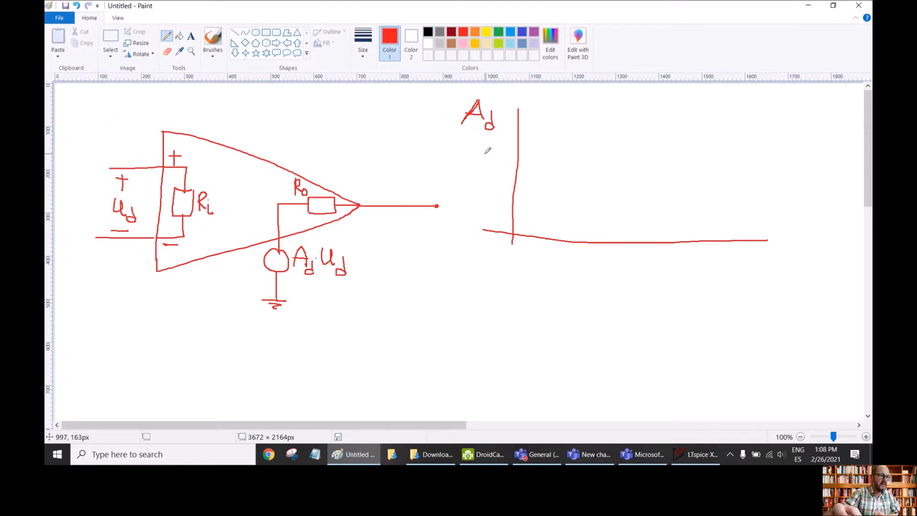
drag(467, 152, 622, 153)
drag(529, 146, 549, 143)
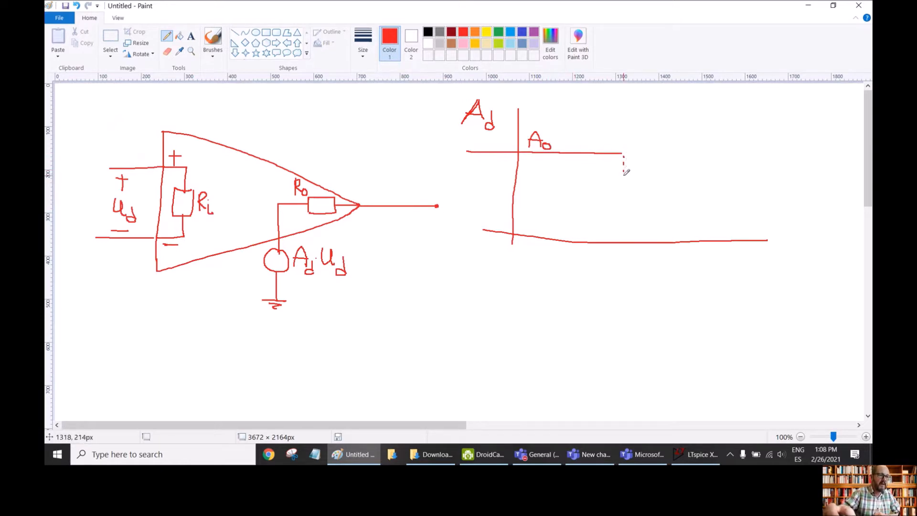
mouse_move(624, 194)
mouse_down()
mouse_move(621, 272)
mouse_move(630, 266)
mouse_up()
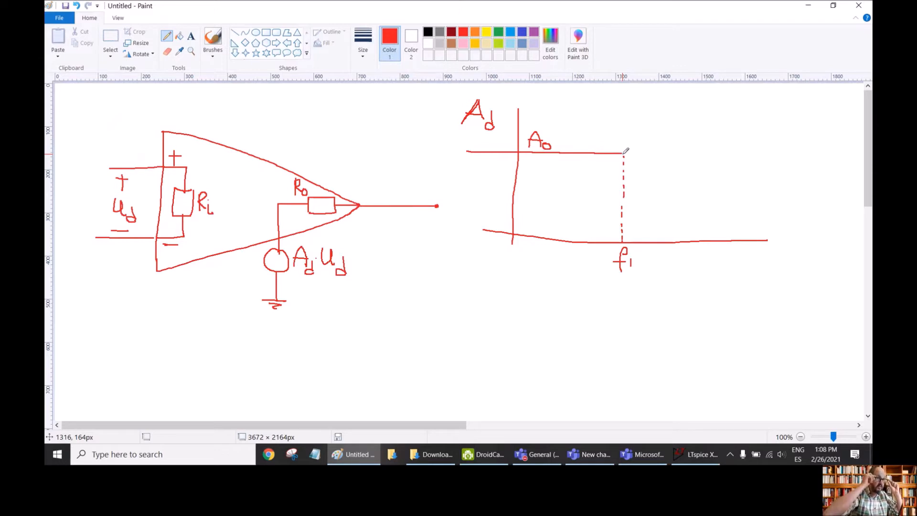
Draw the falling line from f1 down to the axis, labelling it −20dB/dec, the axis 0dB and the crossing point fBW
drag(624, 153, 735, 241)
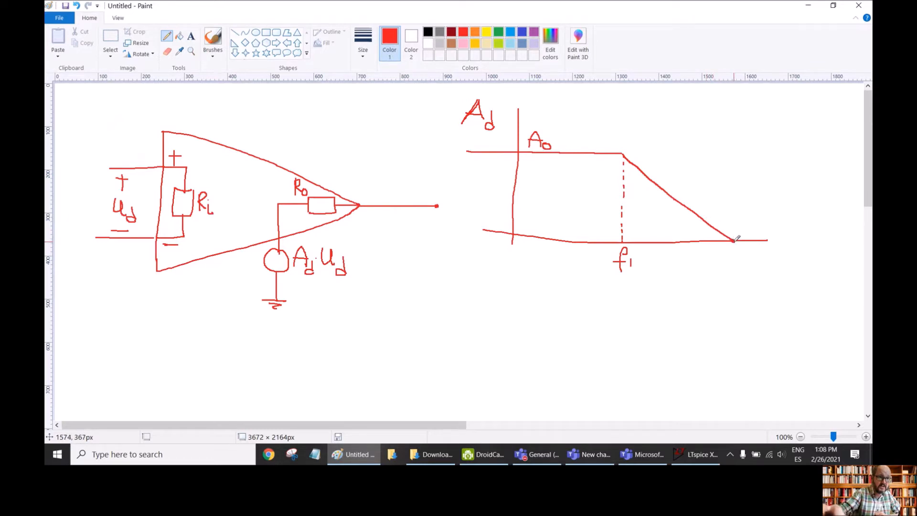
mouse_move(527, 222)
mouse_down()
mouse_move(553, 220)
mouse_move(559, 230)
mouse_move(549, 233)
mouse_up()
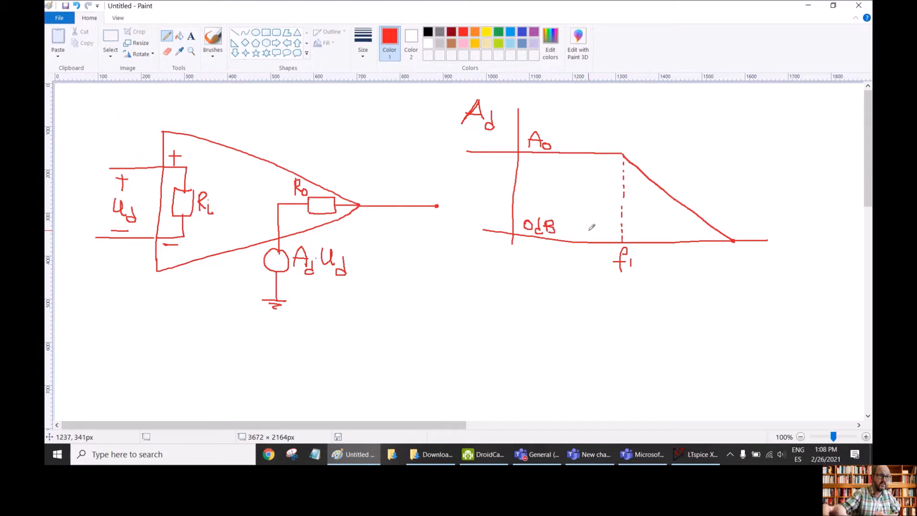
drag(731, 248, 731, 269)
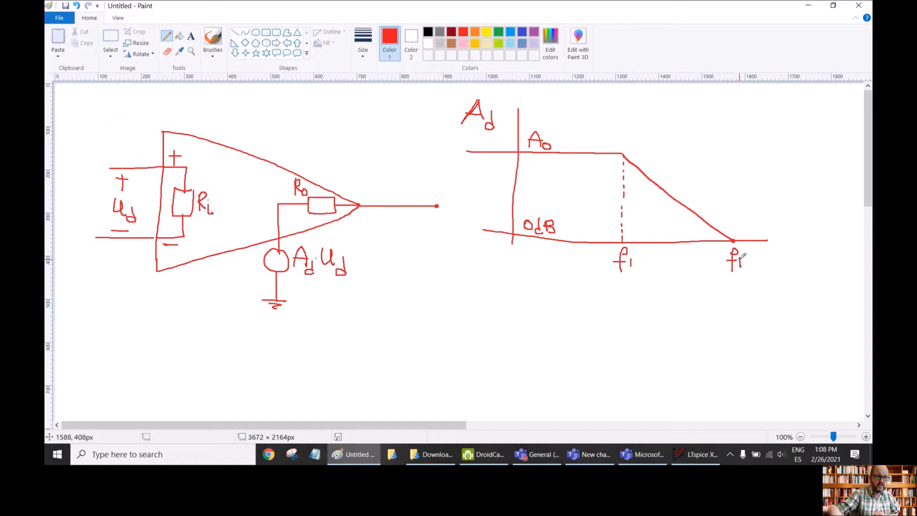
drag(746, 264, 759, 261)
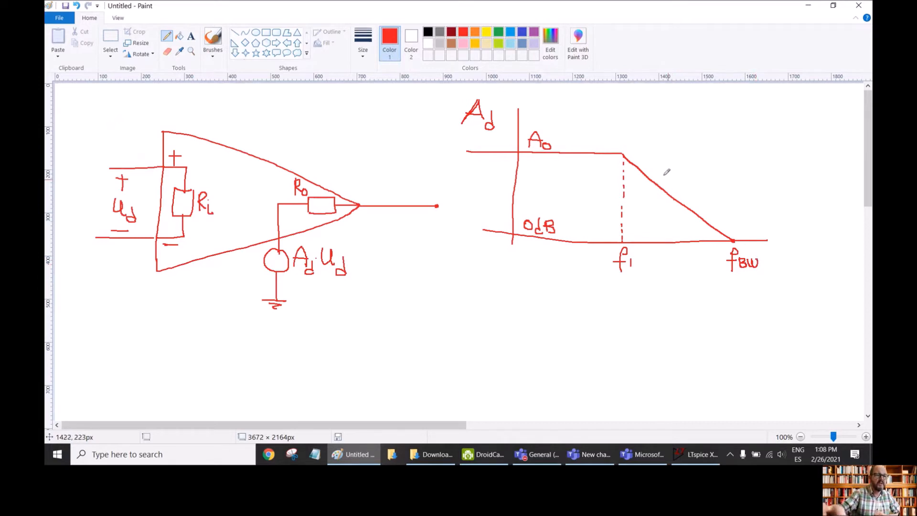
mouse_move(662, 181)
mouse_down()
mouse_move(696, 146)
mouse_move(699, 154)
mouse_move(714, 143)
mouse_move(728, 161)
mouse_move(754, 163)
mouse_up()
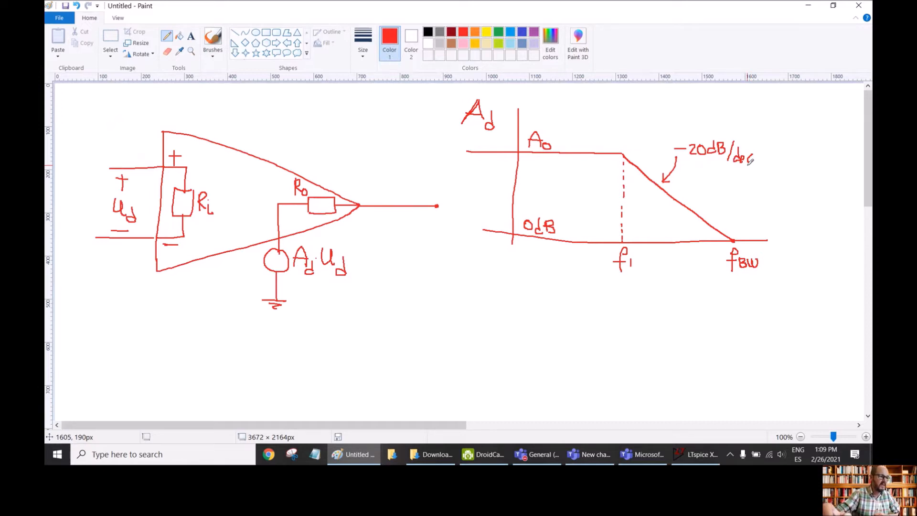
Circle A0 and fBW in blue and annotate them with = 10^5 (100dB) and = 1MHz
click(522, 33)
mouse_move(548, 131)
mouse_down()
mouse_move(535, 125)
mouse_move(529, 151)
mouse_move(552, 127)
mouse_up()
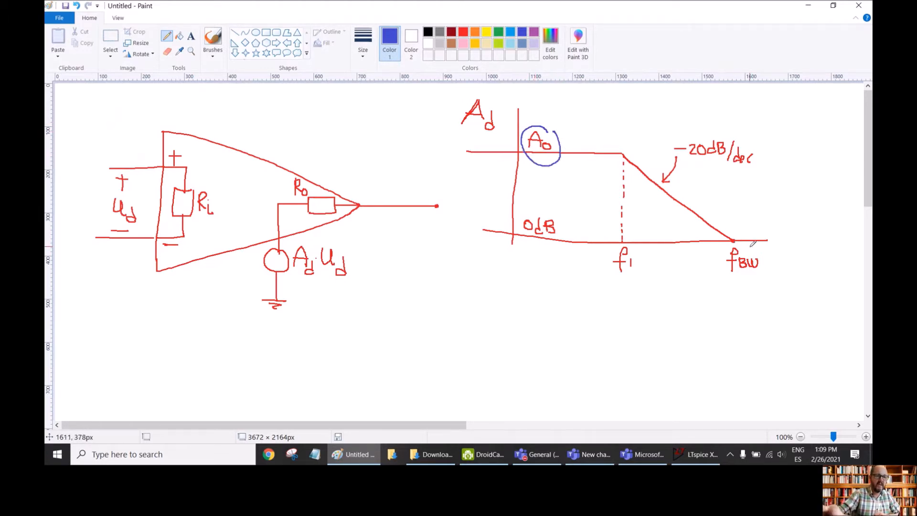
mouse_move(759, 252)
mouse_down()
mouse_move(720, 249)
mouse_move(759, 277)
mouse_move(767, 246)
mouse_move(737, 246)
mouse_up()
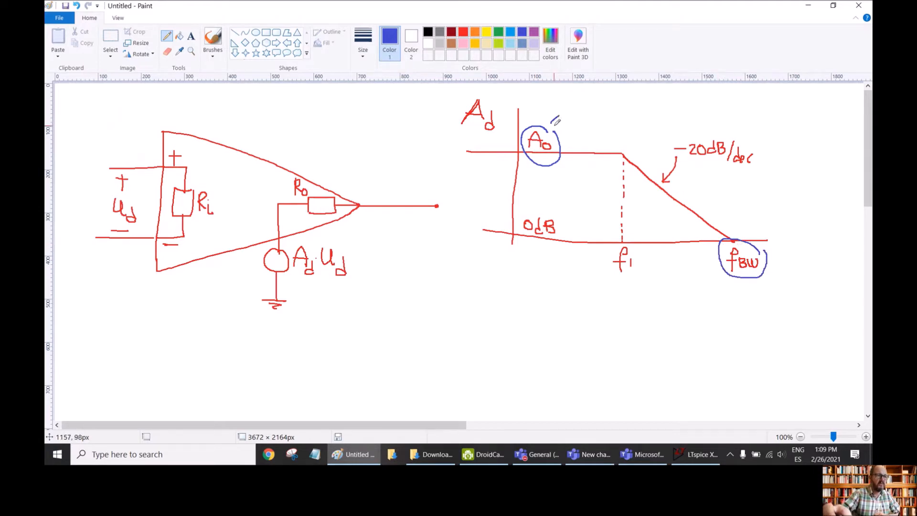
mouse_move(567, 107)
mouse_down()
mouse_move(566, 119)
mouse_move(581, 105)
mouse_move(589, 120)
mouse_move(609, 105)
mouse_move(620, 116)
mouse_move(640, 111)
mouse_up()
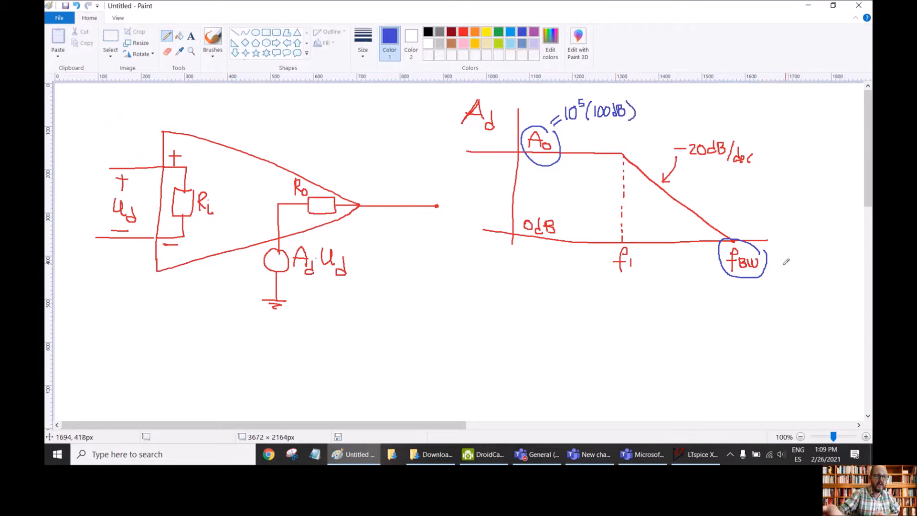
mouse_move(775, 254)
mouse_down()
mouse_move(791, 249)
mouse_move(789, 262)
mouse_move(812, 245)
mouse_move(817, 259)
mouse_up()
drag(819, 267, 832, 273)
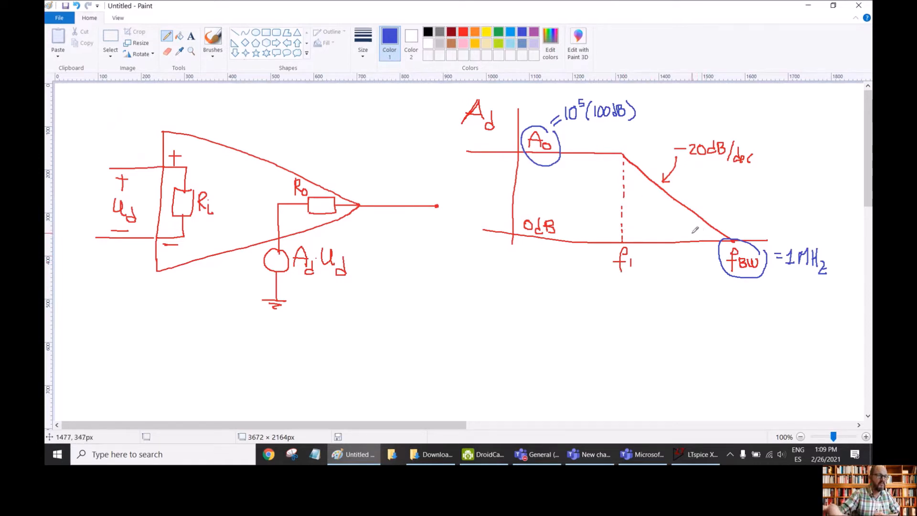
In red, mark the corner point above f1 and write the expression 20 log A0 − 20·log f/f1 below the plot
click(462, 32)
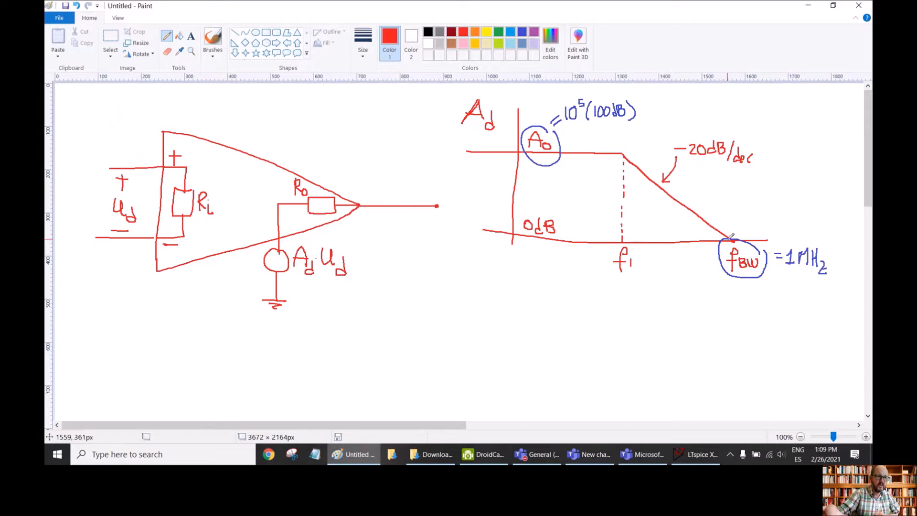
click(622, 155)
drag(426, 297, 451, 296)
mouse_move(462, 289)
mouse_down()
mouse_move(462, 301)
mouse_move(482, 297)
mouse_move(473, 316)
mouse_move(490, 286)
mouse_move(497, 302)
mouse_move(497, 294)
mouse_up()
mouse_move(505, 299)
mouse_down()
mouse_move(502, 308)
mouse_move(507, 300)
mouse_up()
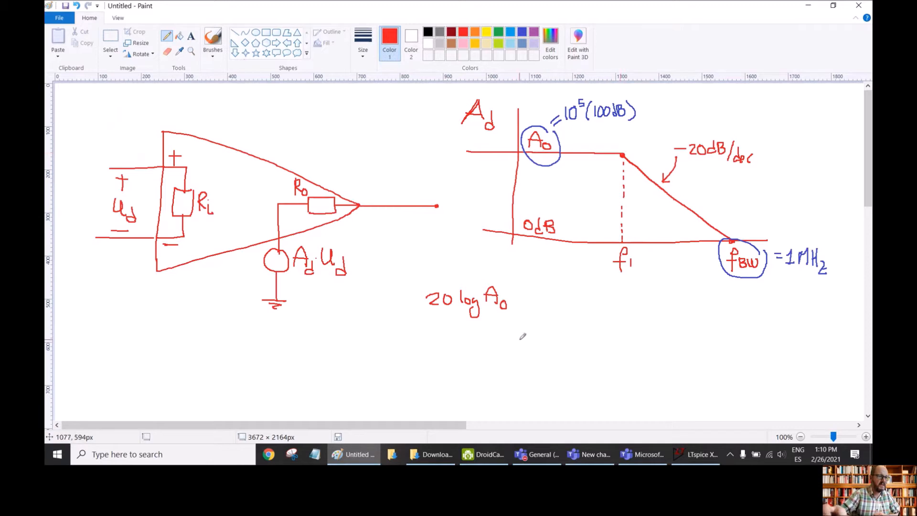
mouse_move(523, 297)
mouse_down()
mouse_move(569, 303)
mouse_move(575, 288)
mouse_move(593, 302)
mouse_move(601, 297)
mouse_move(605, 322)
mouse_up()
click(580, 299)
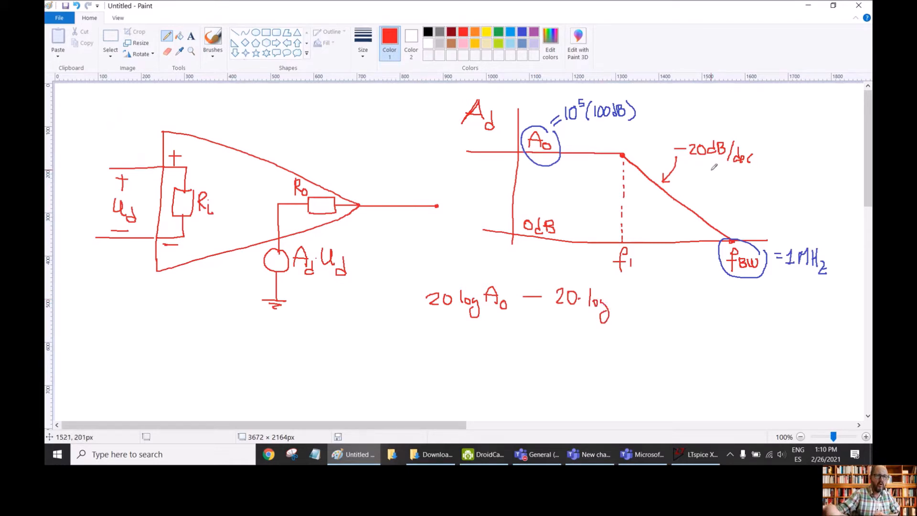
mouse_move(627, 283)
mouse_down()
mouse_move(620, 309)
mouse_move(640, 301)
mouse_move(636, 315)
mouse_move(648, 301)
mouse_up()
mouse_move(645, 309)
mouse_down()
mouse_move(652, 305)
mouse_move(654, 314)
mouse_up()
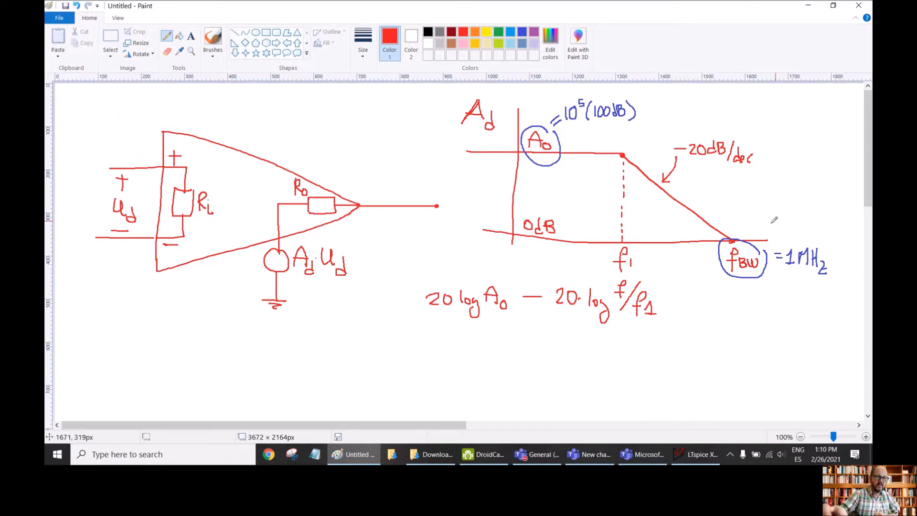
Mark the fBW crossing point and write 20 log A0 − 20 log fBW/f1 = 0 dB under the first expression
click(733, 240)
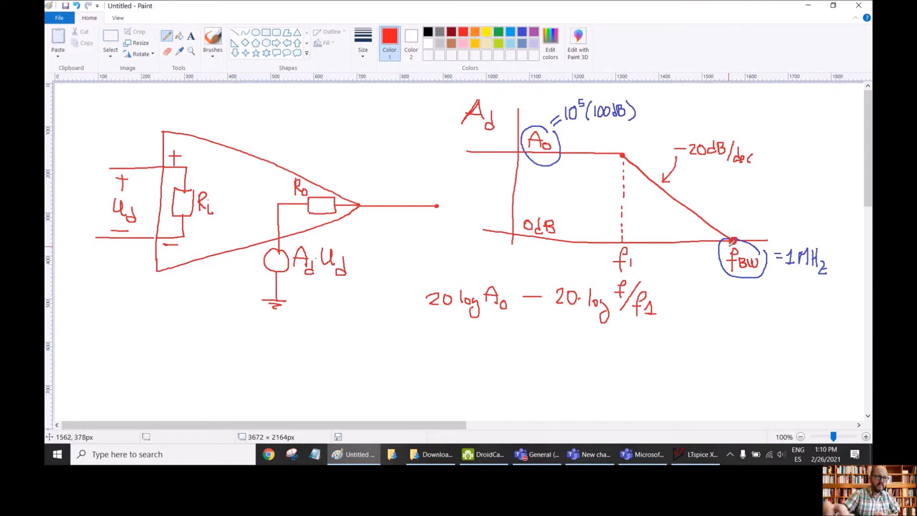
drag(426, 329, 433, 334)
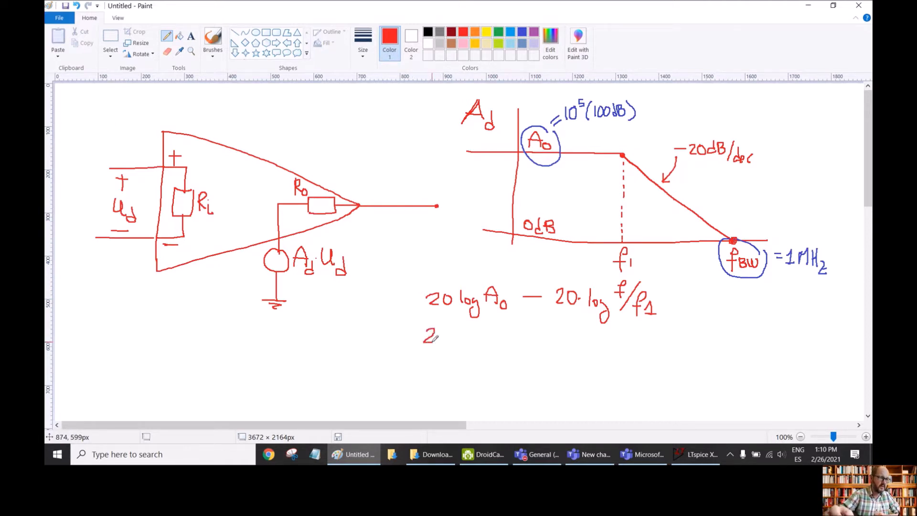
mouse_move(451, 327)
mouse_down()
mouse_move(445, 336)
mouse_move(451, 327)
mouse_move(479, 356)
mouse_move(497, 329)
mouse_move(508, 344)
mouse_move(538, 334)
mouse_move(565, 339)
mouse_up()
mouse_move(572, 330)
mouse_down()
mouse_move(566, 336)
mouse_move(573, 329)
mouse_move(586, 347)
mouse_move(598, 335)
mouse_move(611, 356)
mouse_up()
mouse_move(621, 320)
mouse_down()
mouse_move(624, 336)
mouse_move(636, 325)
mouse_move(642, 352)
mouse_move(656, 356)
mouse_move(684, 324)
mouse_up()
drag(673, 331, 736, 326)
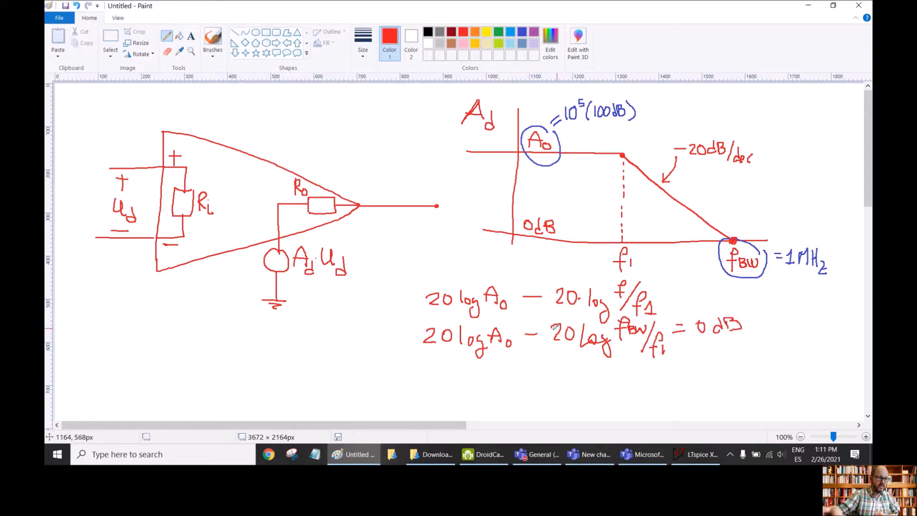
Write A0 = fBW/f1 → f1 = fBW/A0 below the equations and draw a box around the f1 formula
mouse_move(477, 384)
mouse_down()
mouse_move(486, 369)
mouse_move(497, 385)
mouse_move(524, 377)
mouse_move(543, 350)
mouse_move(541, 376)
mouse_up()
mouse_move(536, 367)
mouse_down()
mouse_move(571, 369)
mouse_move(580, 359)
mouse_move(572, 385)
mouse_move(593, 367)
mouse_move(587, 393)
mouse_move(654, 379)
mouse_up()
mouse_move(645, 373)
mouse_down()
mouse_move(678, 384)
mouse_move(679, 394)
mouse_up()
drag(670, 380, 684, 377)
mouse_move(688, 371)
mouse_down()
mouse_move(691, 385)
mouse_move(718, 369)
mouse_up()
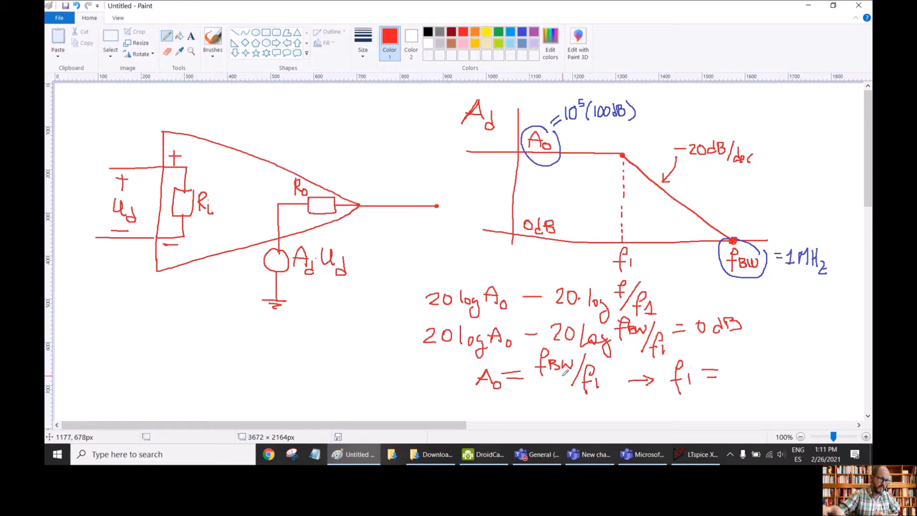
drag(744, 346, 739, 373)
drag(740, 357, 790, 370)
drag(754, 398, 779, 390)
drag(670, 346, 671, 392)
mouse_move(672, 340)
mouse_down()
mouse_move(799, 342)
mouse_move(809, 403)
mouse_move(674, 404)
mouse_up()
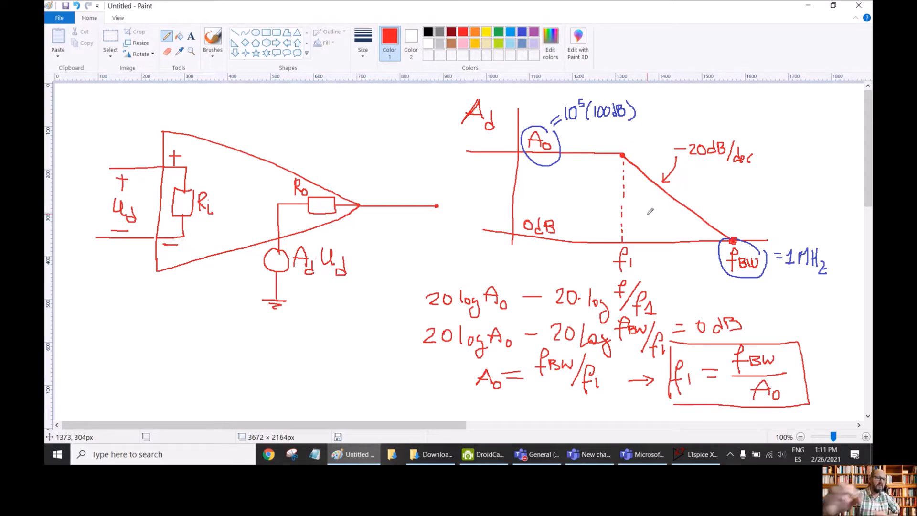
scroll(406, 184, down, 3)
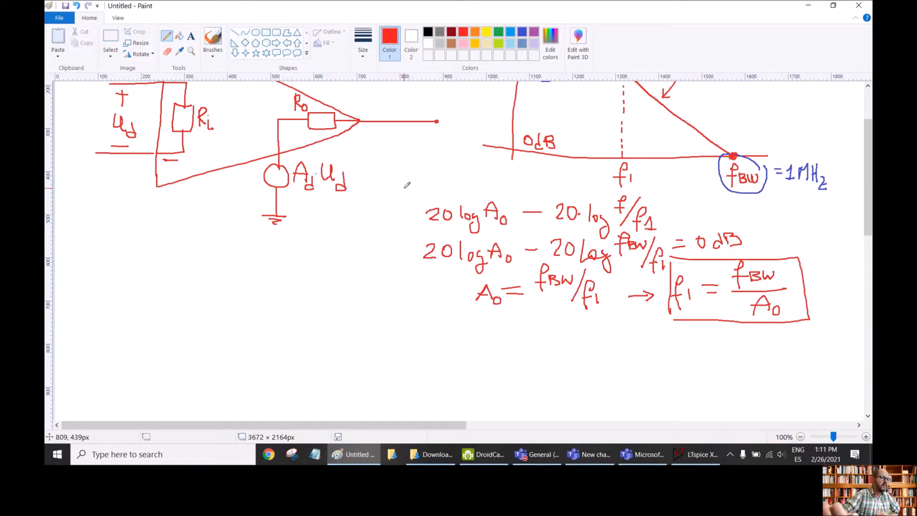
scroll(405, 185, up, 3)
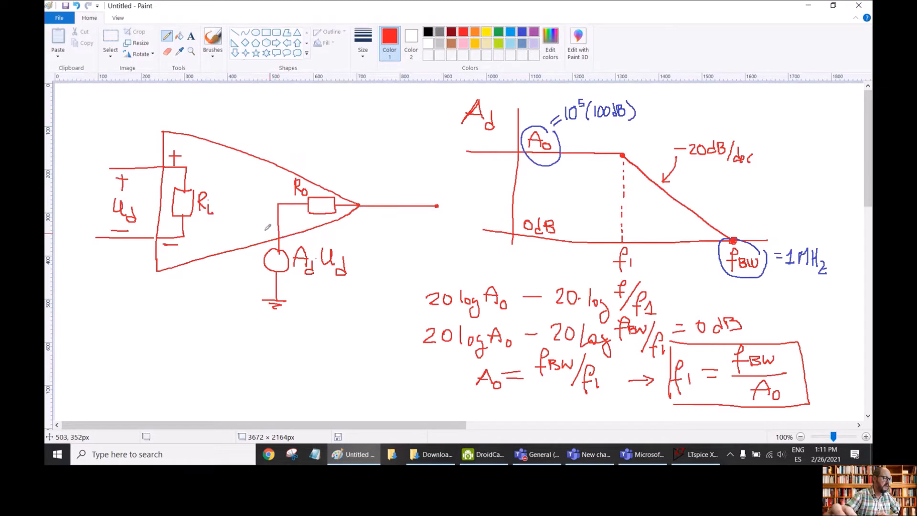
Below the op-amp sketch, draw an input branch with resistor Ri between + and − terminals, numbering the nodes 1 and 2
scroll(223, 229, down, 3)
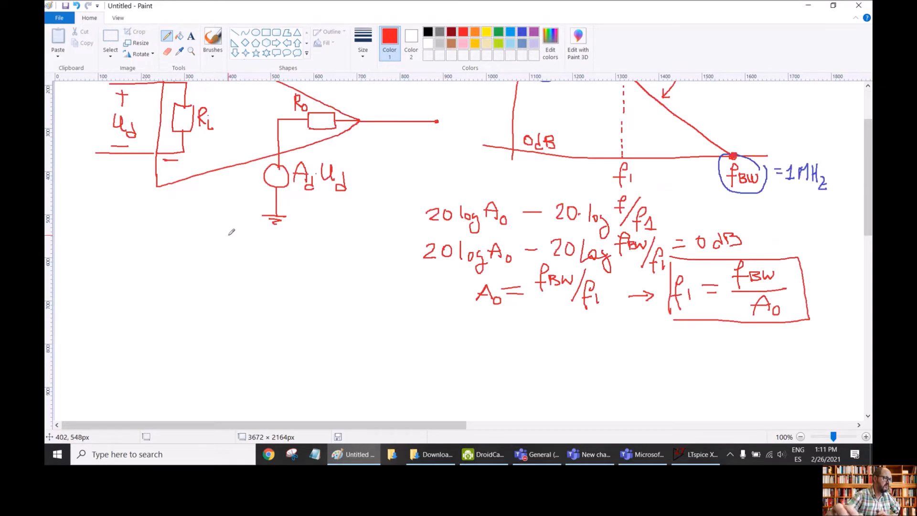
scroll(224, 233, down, 3)
mouse_move(127, 258)
mouse_down()
mouse_move(187, 262)
mouse_move(185, 282)
mouse_move(194, 284)
mouse_move(176, 293)
mouse_move(193, 313)
mouse_move(193, 284)
mouse_move(199, 306)
mouse_move(204, 292)
mouse_move(220, 310)
mouse_move(186, 340)
mouse_move(122, 340)
mouse_up()
click(218, 295)
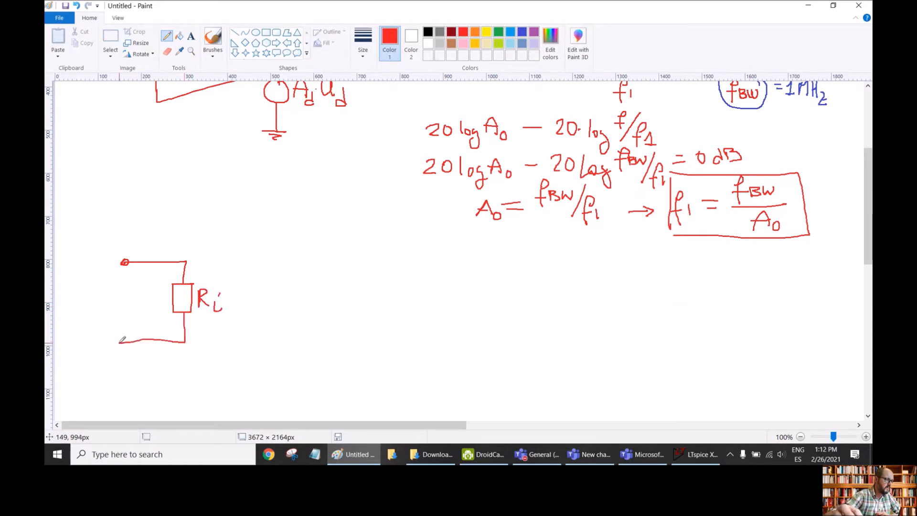
drag(91, 258, 96, 263)
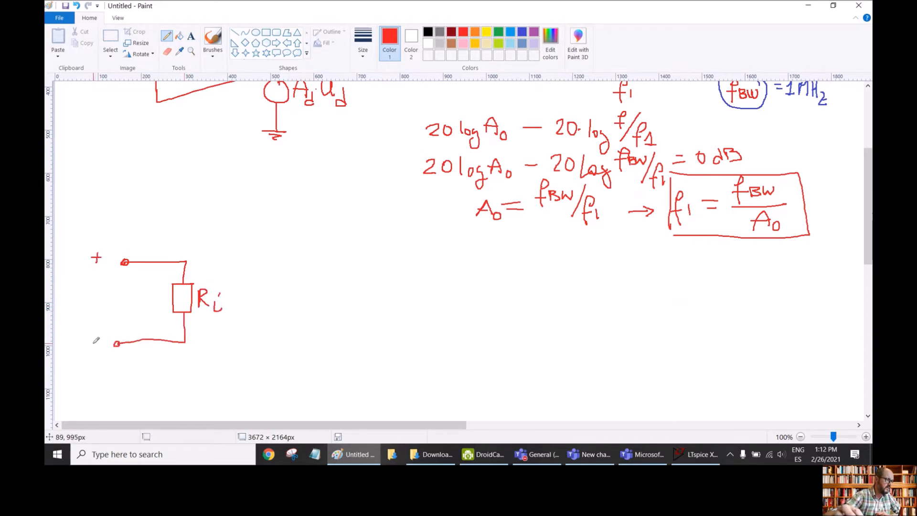
drag(140, 248, 145, 254)
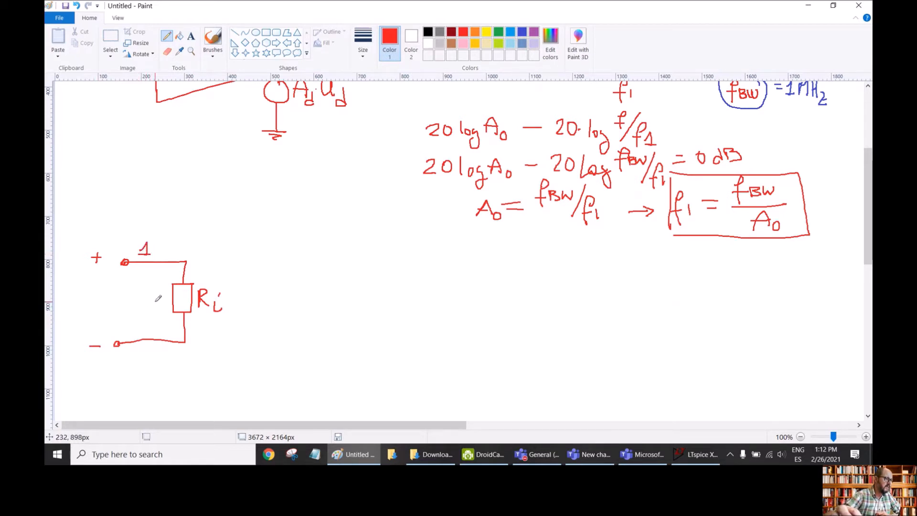
drag(142, 323, 136, 331)
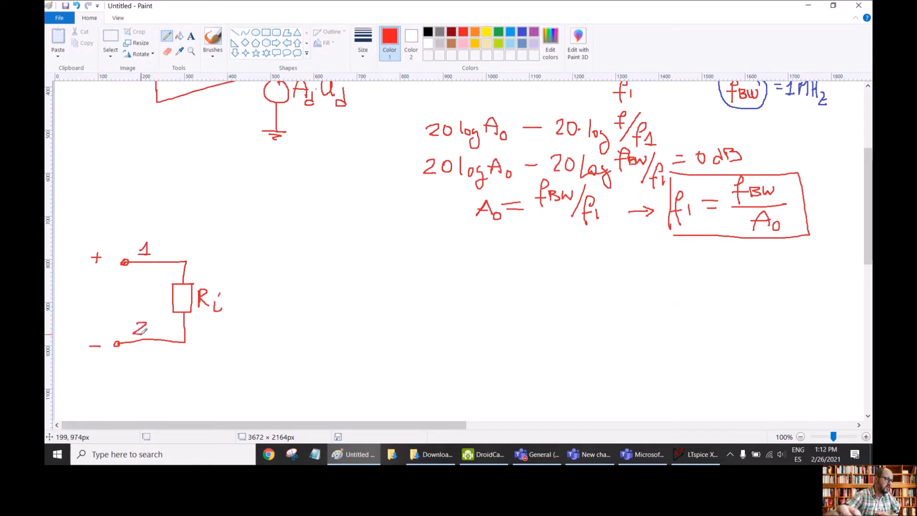
Draw a voltage source labelled E1 beside the Ri branch, with horizontal leads extending from its upper and lower ends
scroll(338, 143, up, 3)
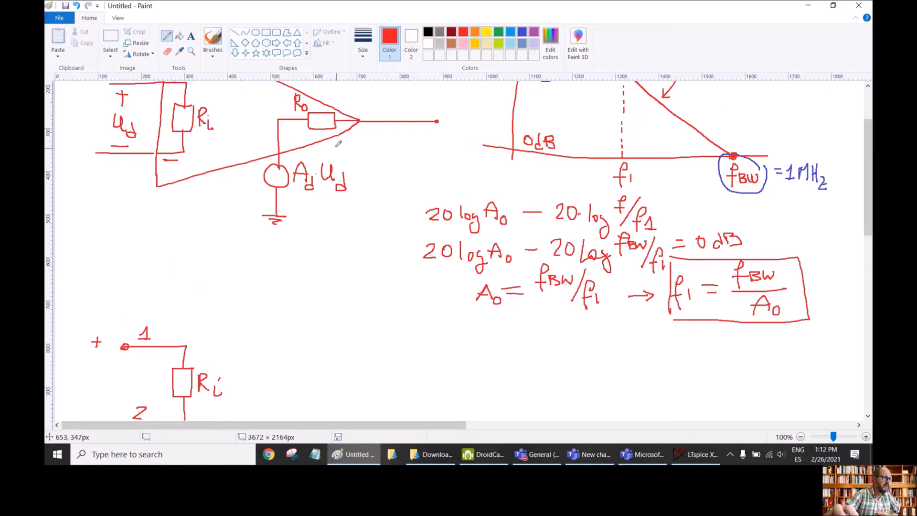
scroll(297, 256, down, 3)
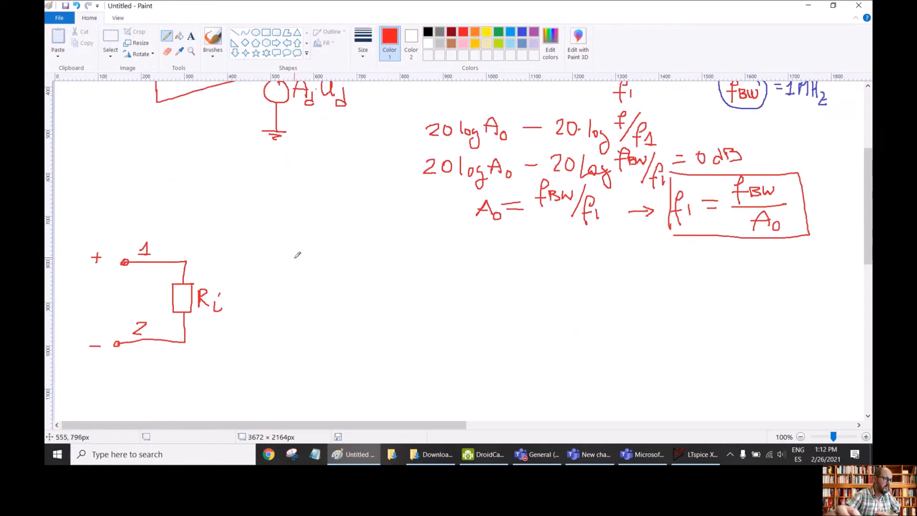
mouse_move(282, 258)
mouse_down()
mouse_move(275, 294)
mouse_move(295, 303)
mouse_move(286, 286)
mouse_move(314, 291)
mouse_move(321, 308)
mouse_move(281, 336)
mouse_up()
drag(282, 259, 332, 259)
drag(278, 340, 332, 343)
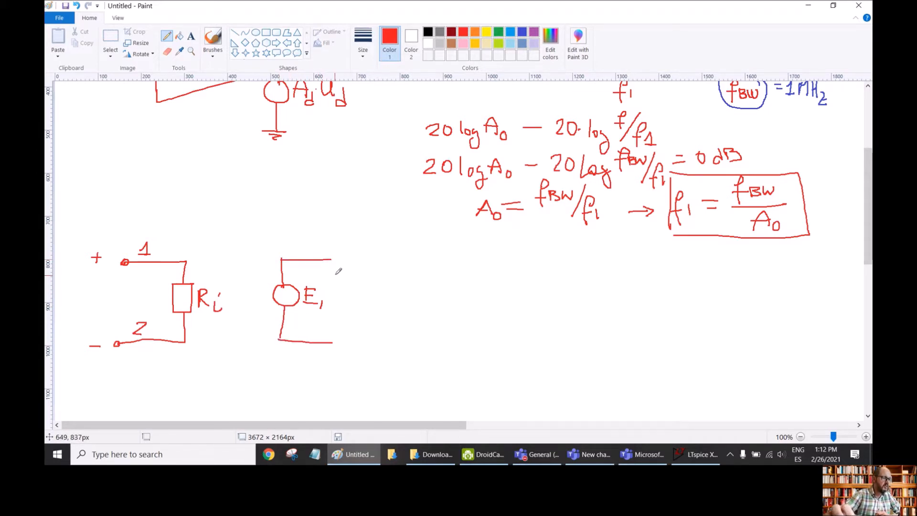
Label the output line of the original op-amp sketch U0
scroll(343, 268, up, 2)
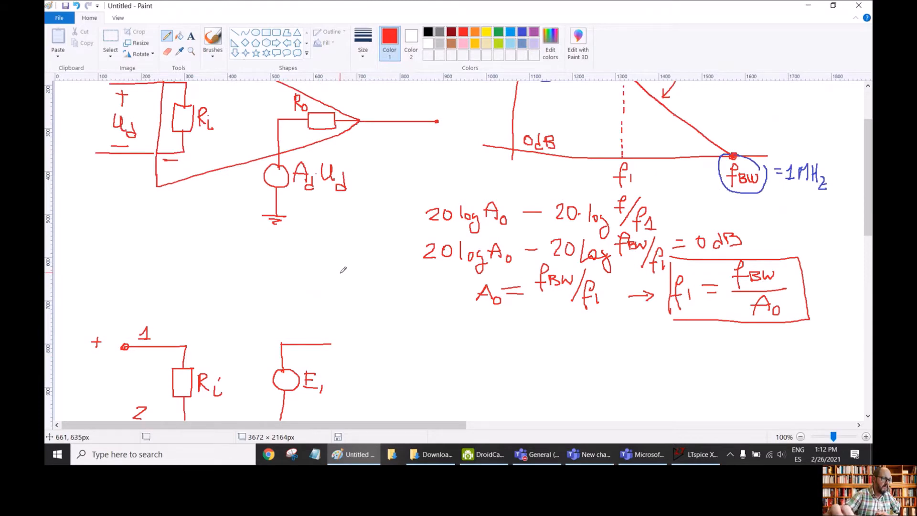
scroll(342, 271, down, 2)
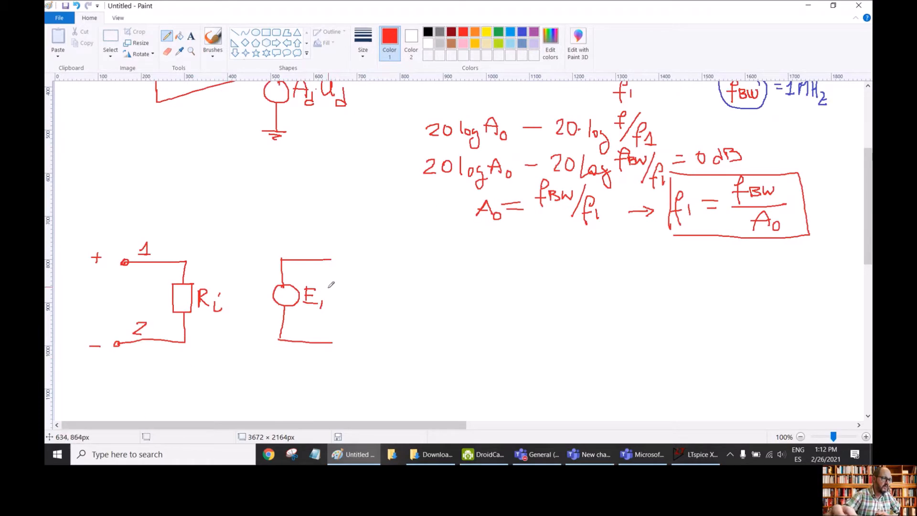
scroll(341, 289, up, 2)
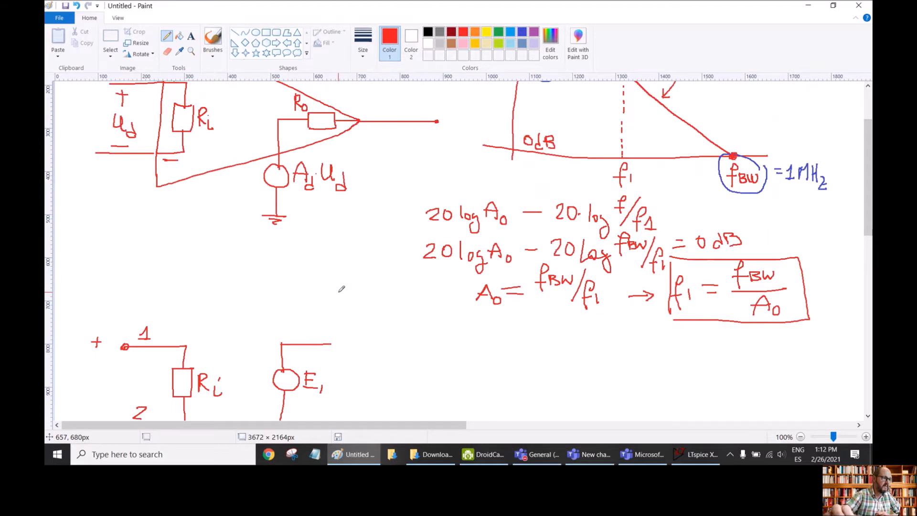
scroll(354, 258, up, 2)
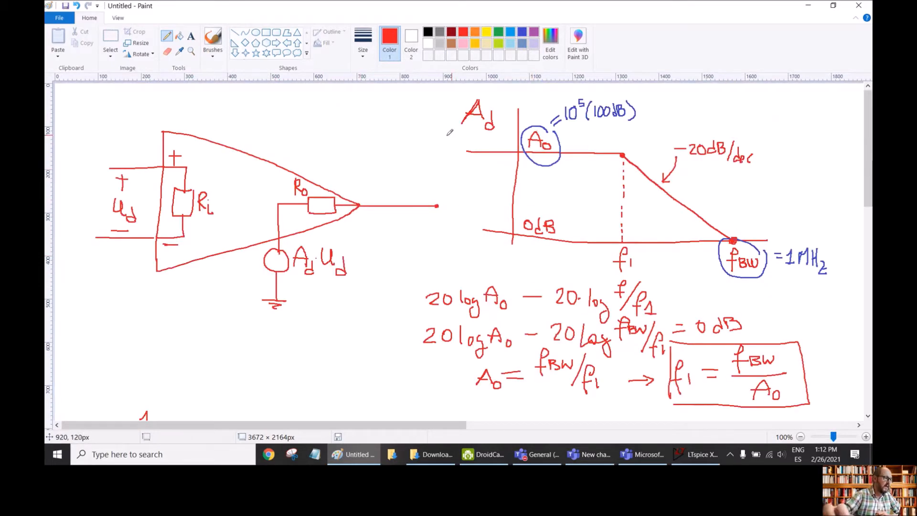
mouse_move(380, 178)
mouse_down()
mouse_move(385, 187)
mouse_move(389, 173)
mouse_move(390, 188)
mouse_up()
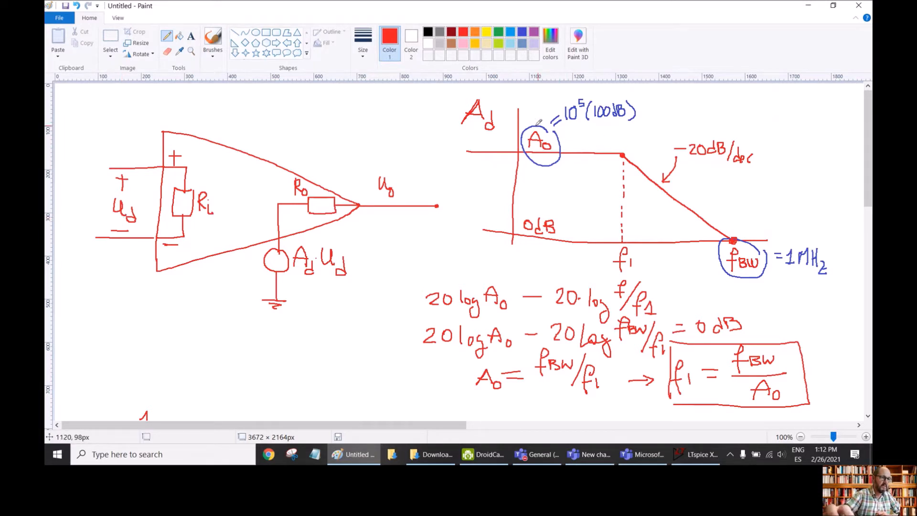
Write the source equation E1 = A0·V(1,2) below the E1 source
scroll(514, 162, down, 5)
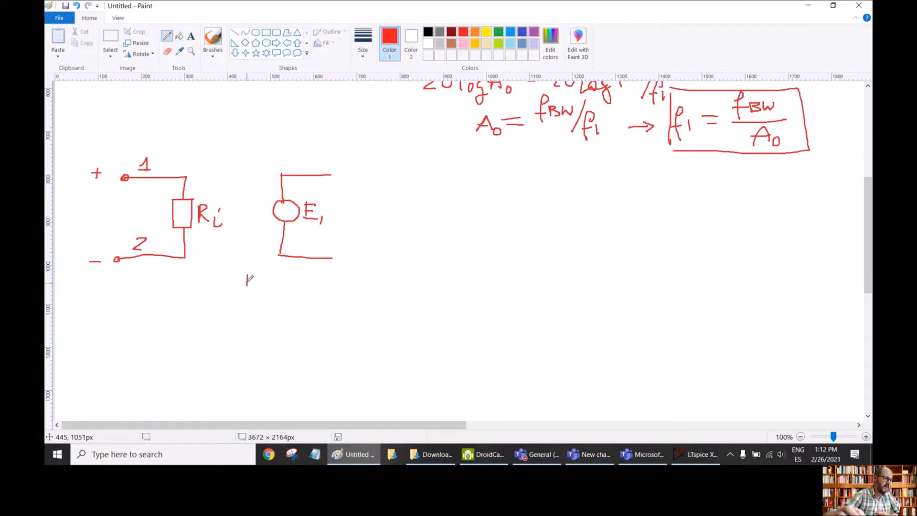
mouse_move(247, 288)
mouse_down()
mouse_move(263, 297)
mouse_move(278, 280)
mouse_up()
mouse_move(269, 284)
mouse_down()
mouse_move(303, 278)
mouse_move(307, 286)
mouse_up()
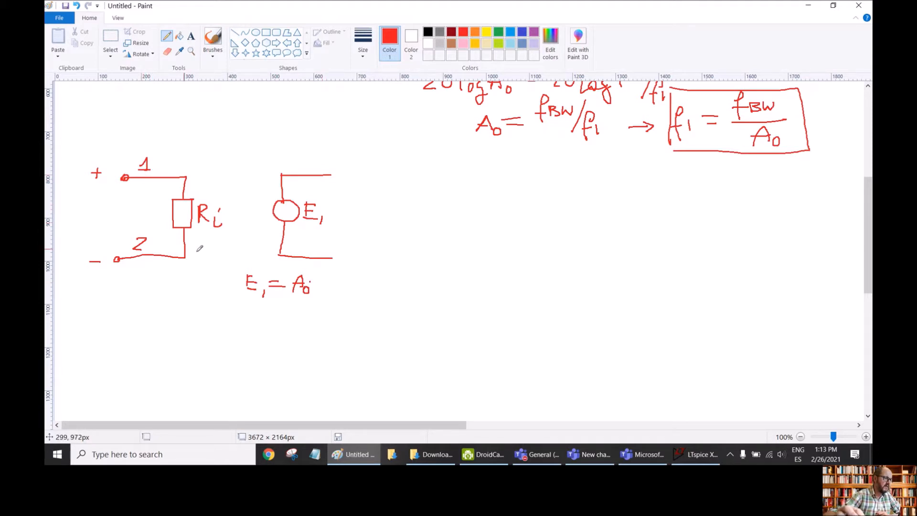
mouse_move(316, 276)
mouse_down()
mouse_move(342, 293)
mouse_move(365, 278)
mouse_move(360, 292)
mouse_up()
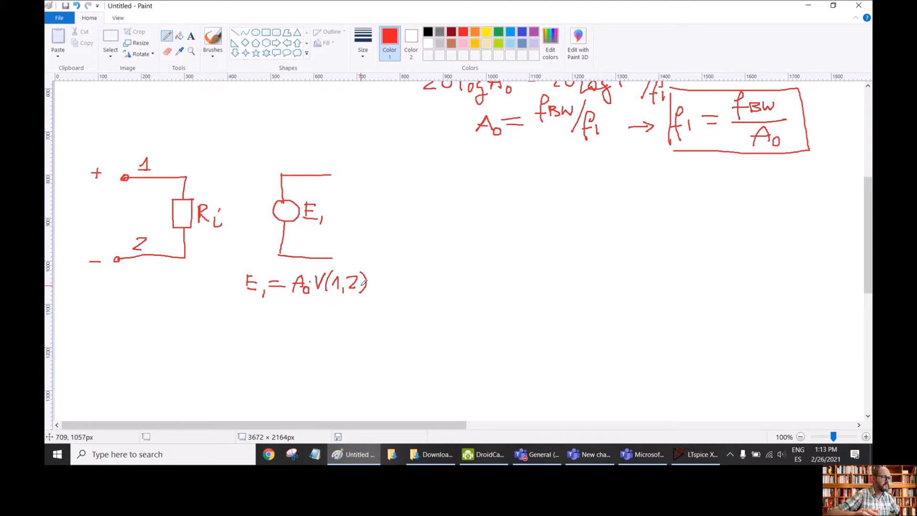
Complete the E1 loop with a series resistor labelled R1 and a capacitor labelled C1
scroll(354, 246, up, 3)
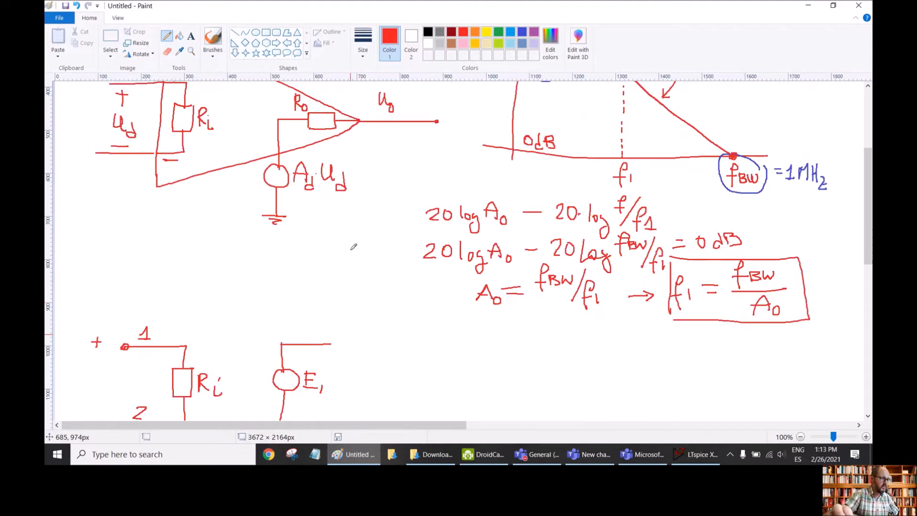
scroll(502, 120, up, 2)
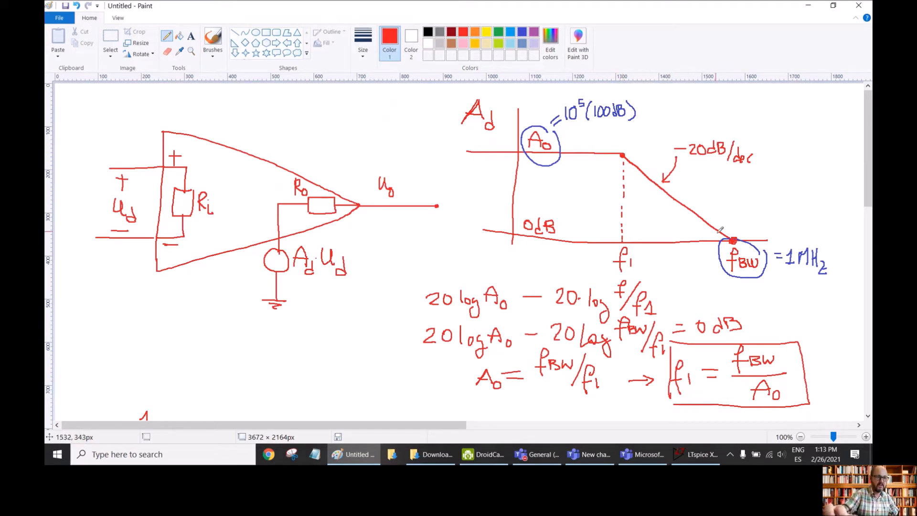
scroll(577, 152, down, 5)
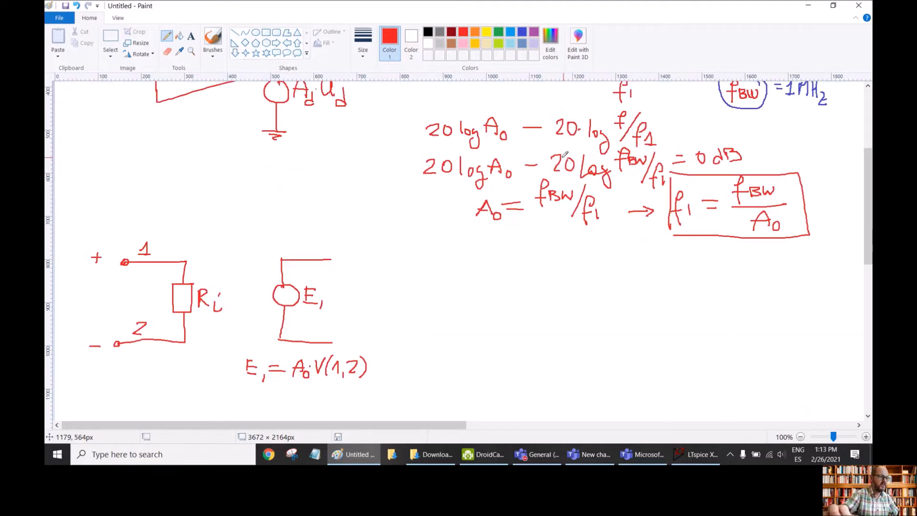
mouse_move(333, 182)
mouse_down()
mouse_move(333, 169)
mouse_move(370, 168)
mouse_move(340, 181)
mouse_move(380, 175)
mouse_move(397, 203)
mouse_move(411, 204)
mouse_move(396, 261)
mouse_up()
drag(332, 258, 403, 258)
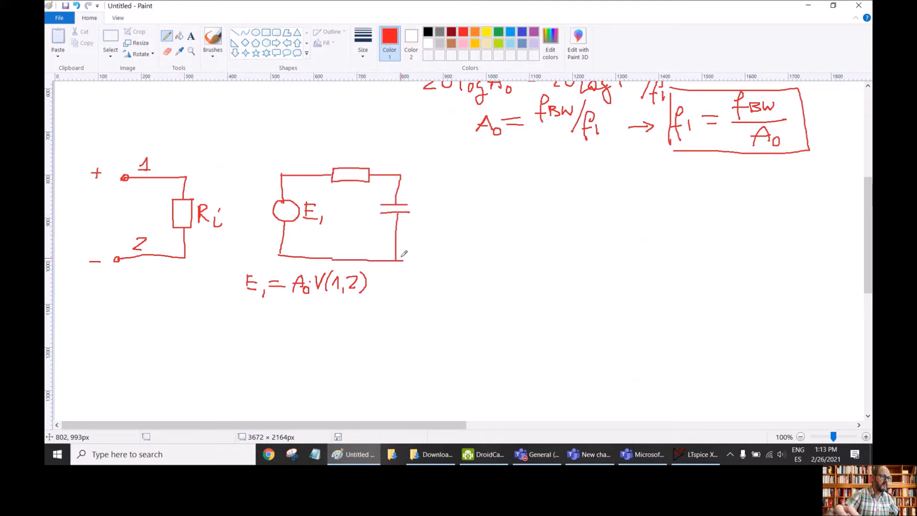
mouse_move(346, 158)
mouse_down()
mouse_move(362, 137)
mouse_move(351, 150)
mouse_up()
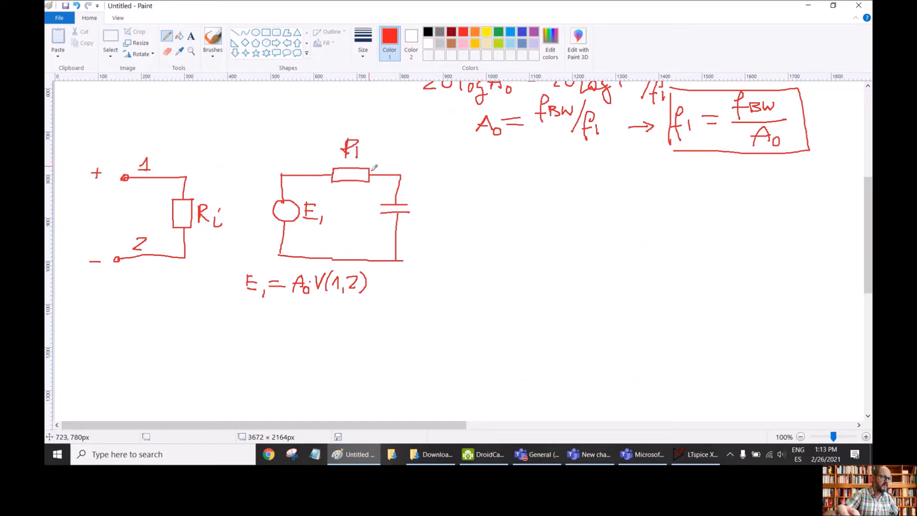
mouse_move(432, 204)
mouse_down()
mouse_move(423, 210)
mouse_move(433, 218)
mouse_up()
drag(433, 206, 436, 222)
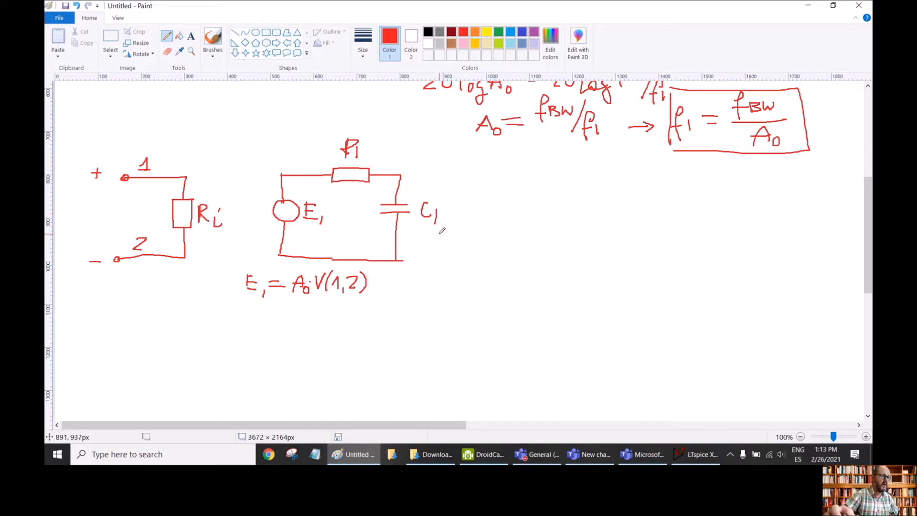
Extend the lower line of the E1 loop beyond C1 and mark + and − polarity signs for the capacitor voltage
drag(396, 259, 546, 258)
drag(441, 182, 449, 189)
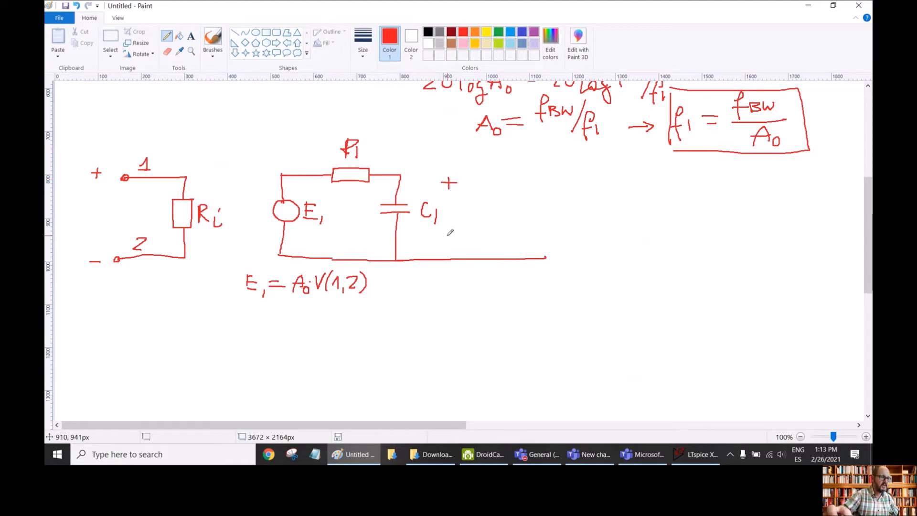
drag(437, 239, 458, 235)
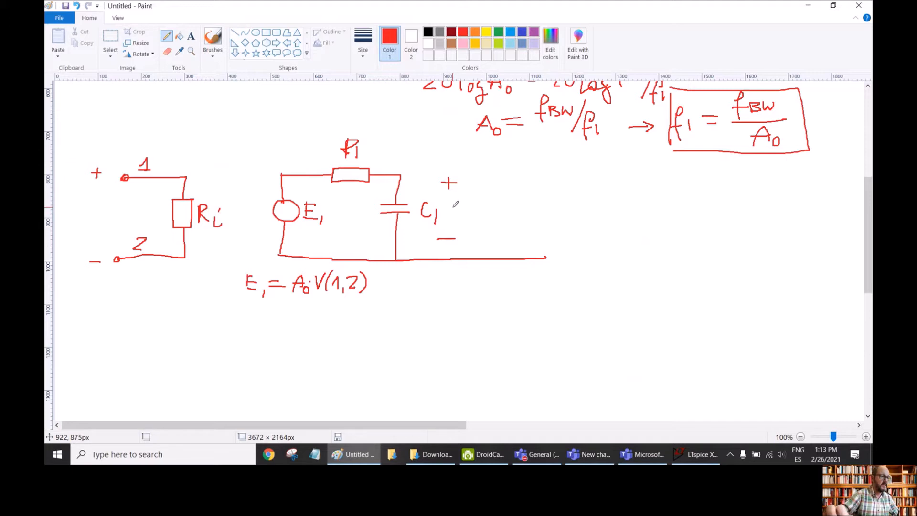
scroll(456, 204, up, 3)
scroll(400, 178, down, 3)
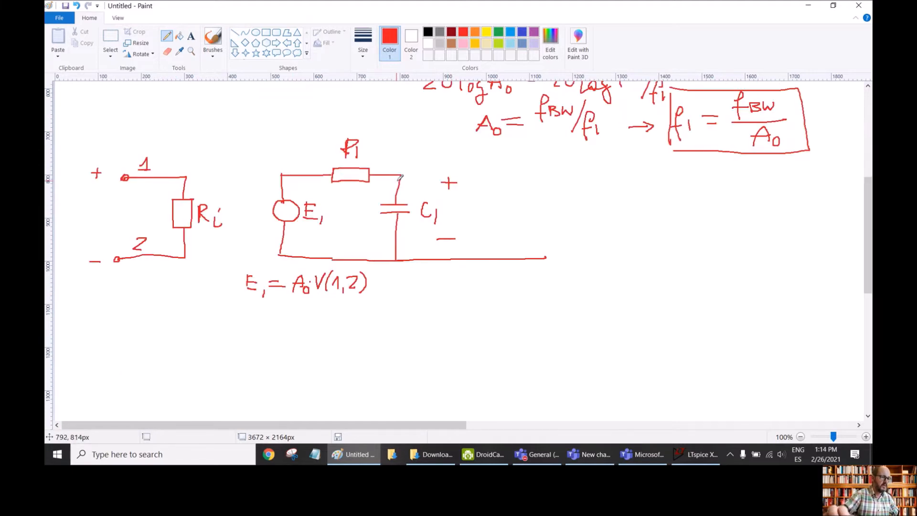
Mark the node before R0 in the op-amp sketch as ux and label the voltage across C1 ux as well
drag(453, 199, 458, 207)
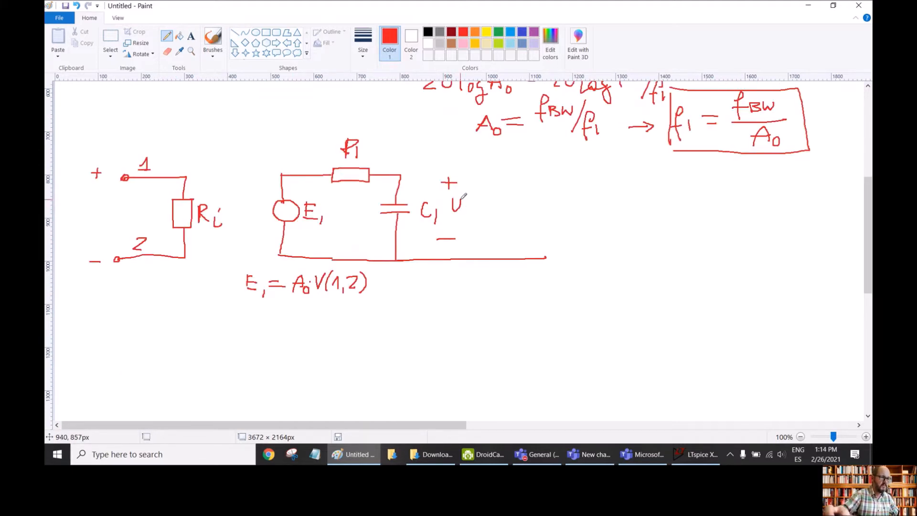
key(ctrl+z)
scroll(456, 196, up, 3)
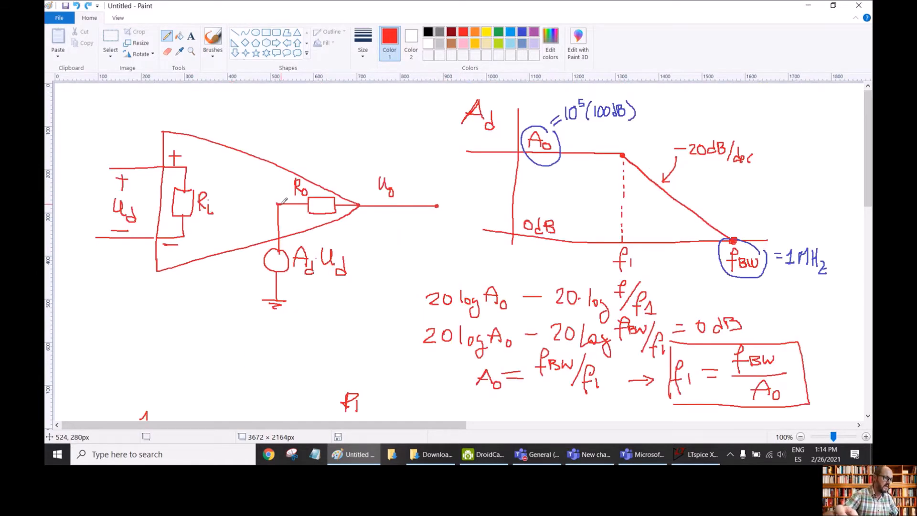
drag(261, 183, 271, 194)
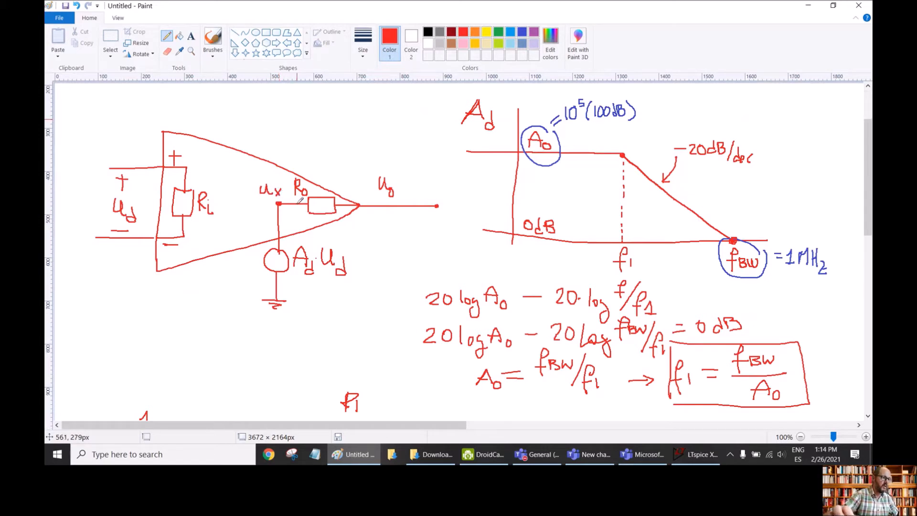
scroll(442, 215, down, 3)
drag(452, 203, 462, 217)
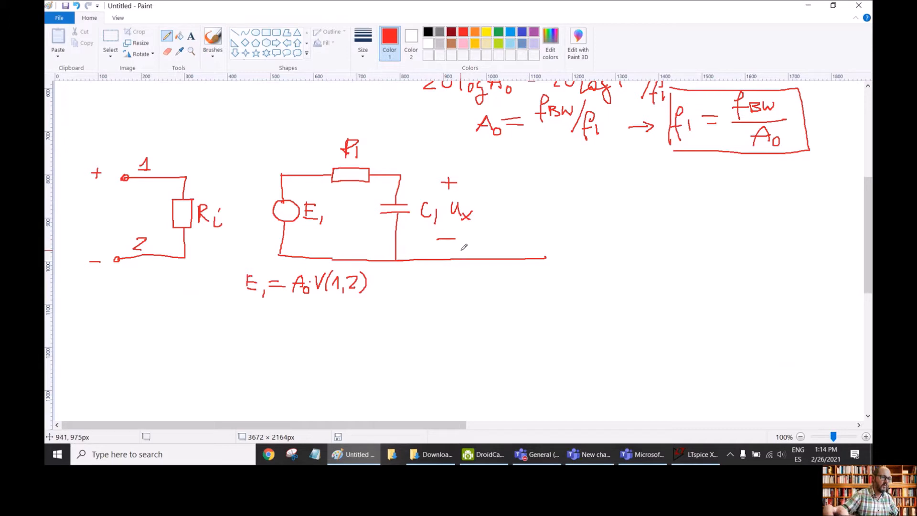
Draw the output stage on the extended lower line: source E2, series resistor R0 and two output terminals
scroll(497, 218, up, 3)
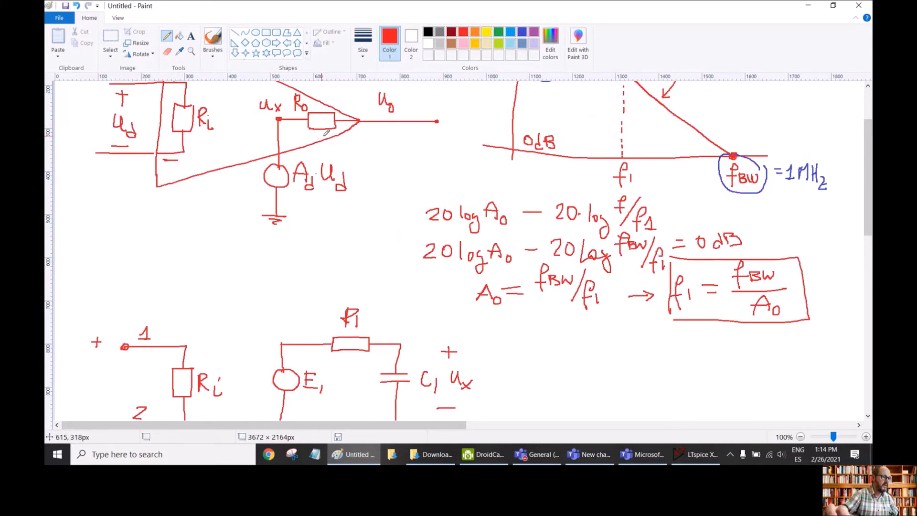
scroll(335, 143, down, 3)
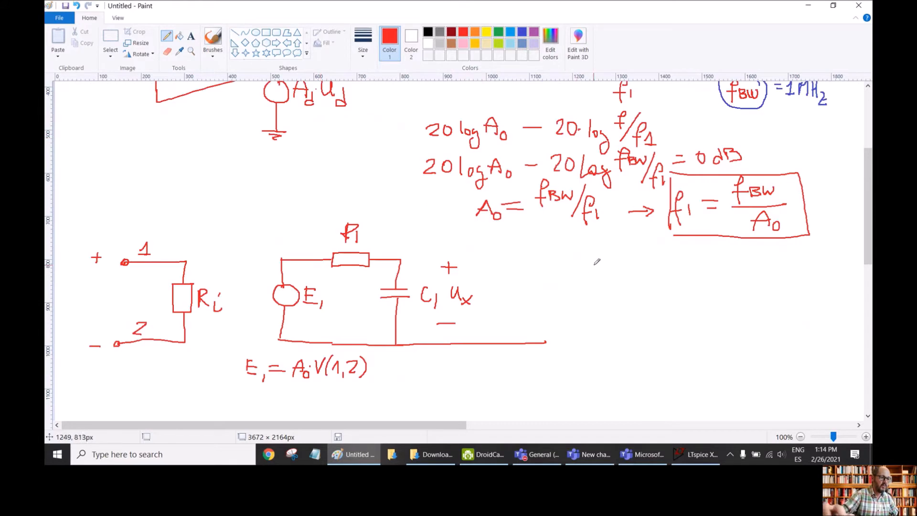
mouse_move(539, 258)
mouse_down()
mouse_move(535, 287)
mouse_move(550, 304)
mouse_move(545, 287)
mouse_move(572, 305)
mouse_move(539, 337)
mouse_up()
drag(539, 258, 642, 254)
mouse_move(591, 268)
mouse_down()
mouse_move(591, 281)
mouse_move(596, 272)
mouse_move(605, 280)
mouse_up()
drag(544, 342, 658, 342)
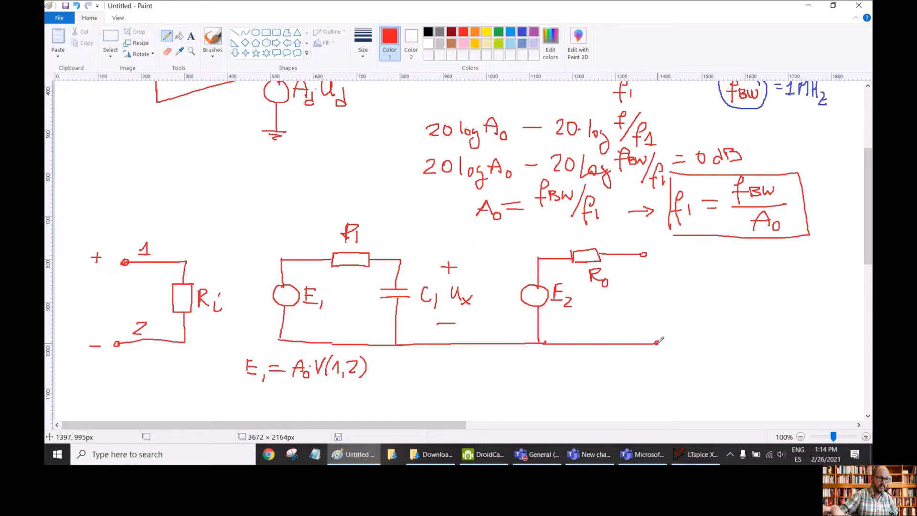
Annotate source E2 as equal to ux and number the output terminal after R0 as 3
drag(558, 310, 562, 319)
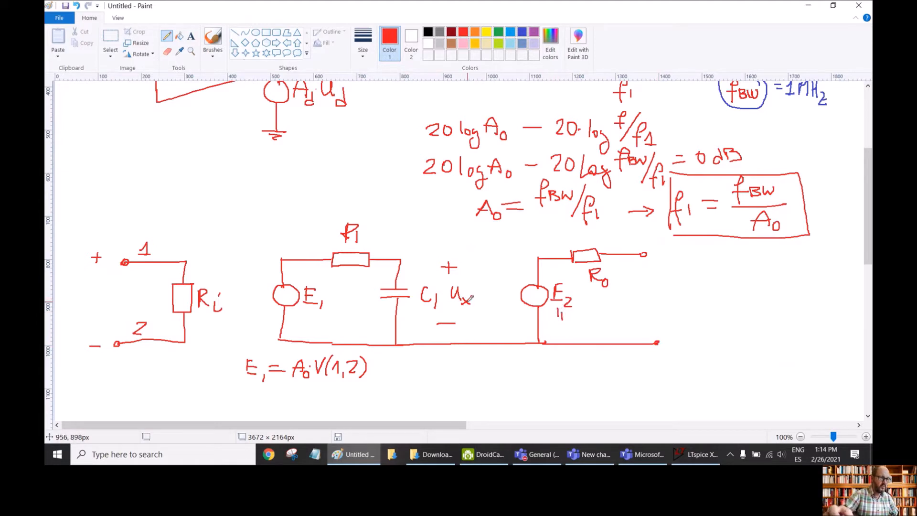
mouse_move(557, 324)
mouse_down()
mouse_move(559, 335)
mouse_move(585, 339)
mouse_up()
drag(584, 329, 575, 339)
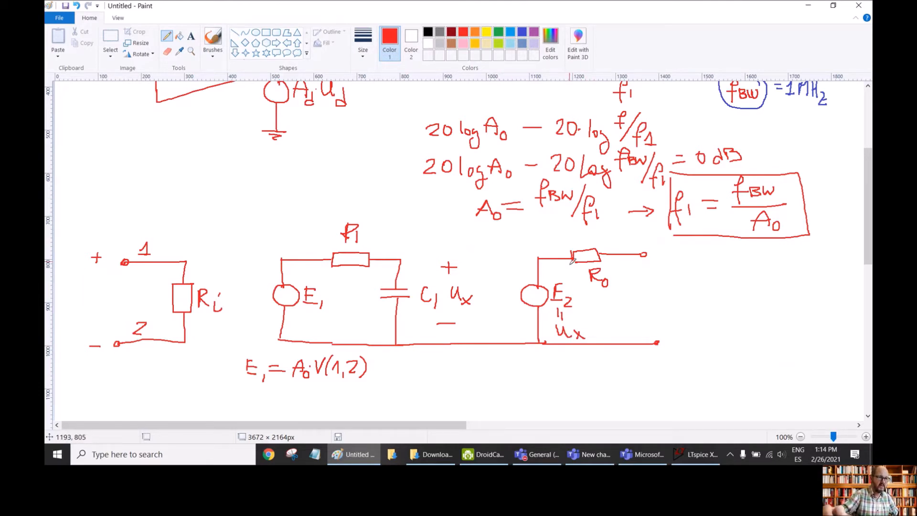
mouse_move(657, 247)
mouse_down()
mouse_move(668, 250)
mouse_move(660, 258)
mouse_up()
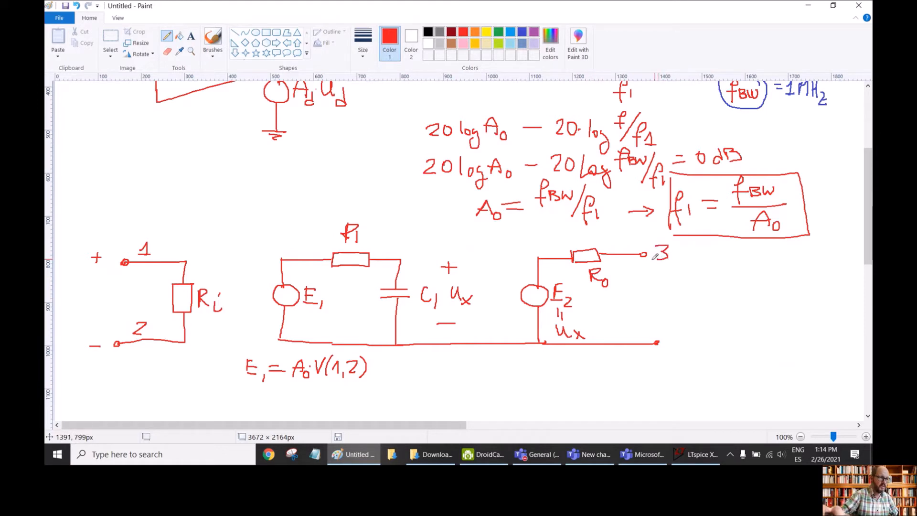
Draw a ground symbol on the shared lower line between C1 and E2 and begin the expression "E2 = V" beneath E2
mouse_move(463, 343)
mouse_down()
mouse_move(463, 354)
mouse_move(475, 356)
mouse_move(471, 366)
mouse_up()
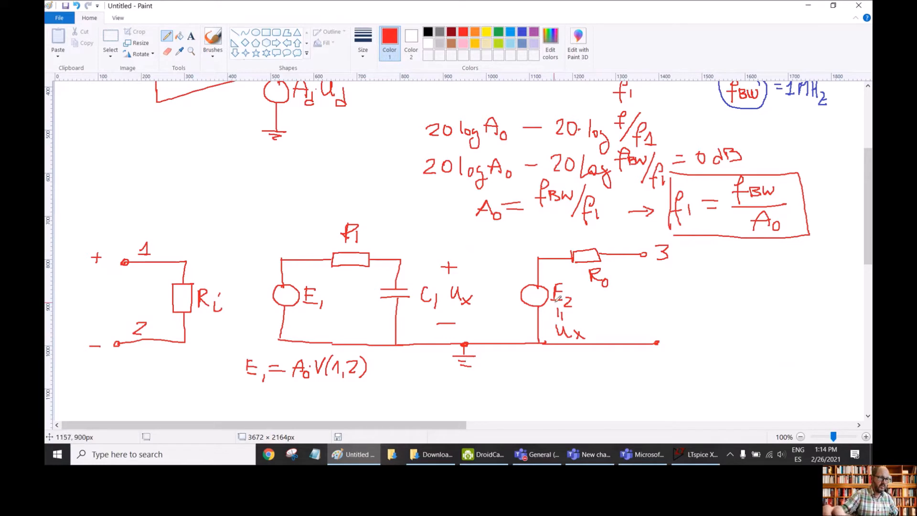
mouse_move(539, 354)
mouse_down()
mouse_move(538, 370)
mouse_move(549, 355)
mouse_move(562, 377)
mouse_move(601, 353)
mouse_up()
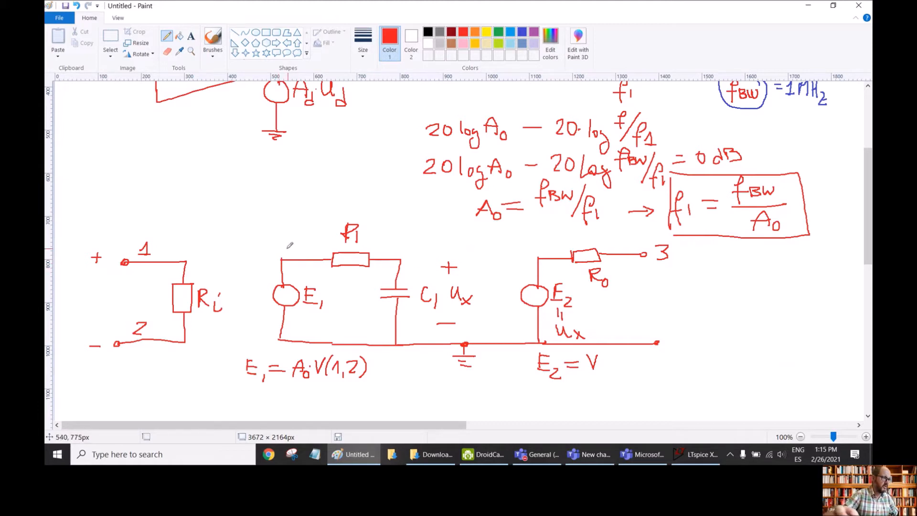
Label the nodes a above E1, b above C1 and c above E2, and complete the expression as E2 = V(b)
drag(282, 240, 296, 249)
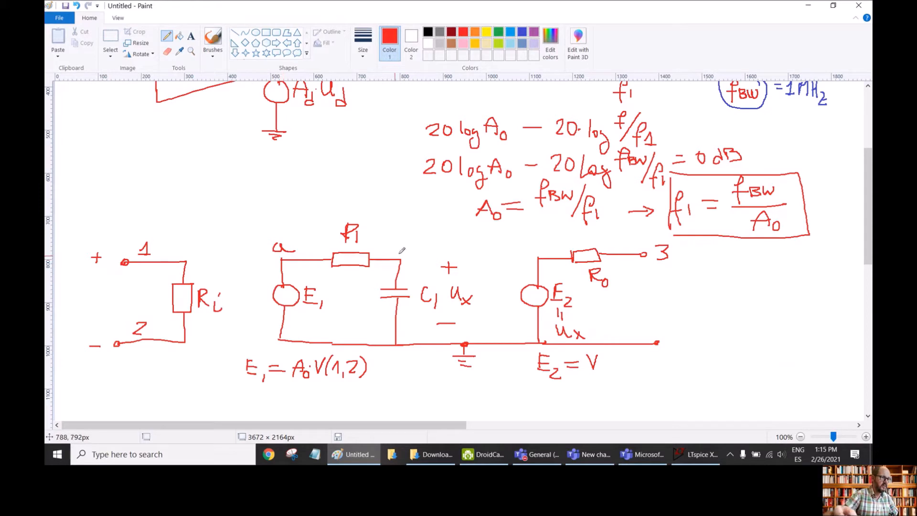
mouse_move(400, 238)
mouse_down()
mouse_move(410, 247)
mouse_move(402, 252)
mouse_up()
drag(542, 246, 535, 248)
drag(607, 354, 605, 374)
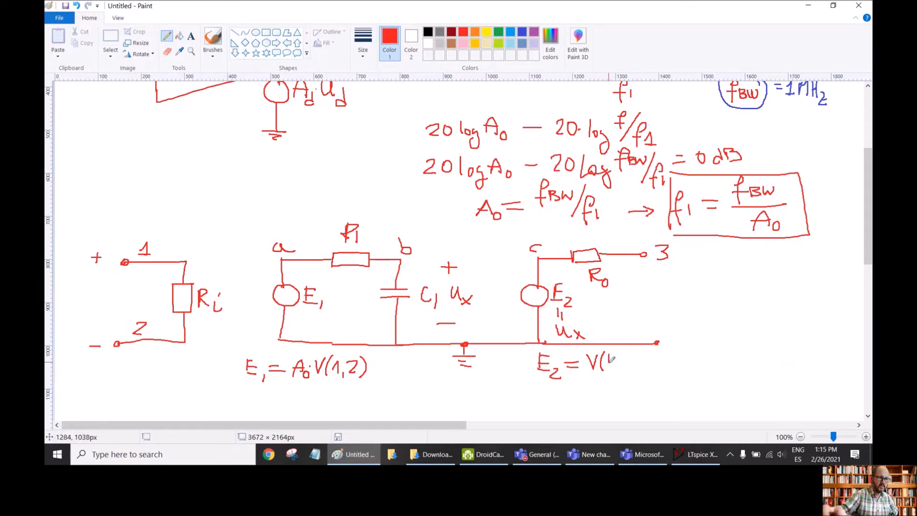
drag(615, 361, 619, 369)
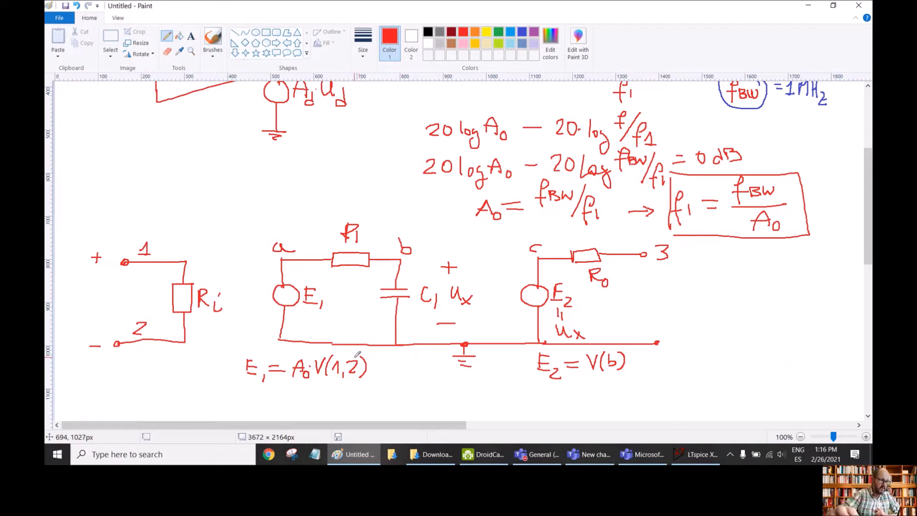
Open MyOpamp.sub from the Downloads folder in Notepad and show it over the Paint drawing
click(431, 454)
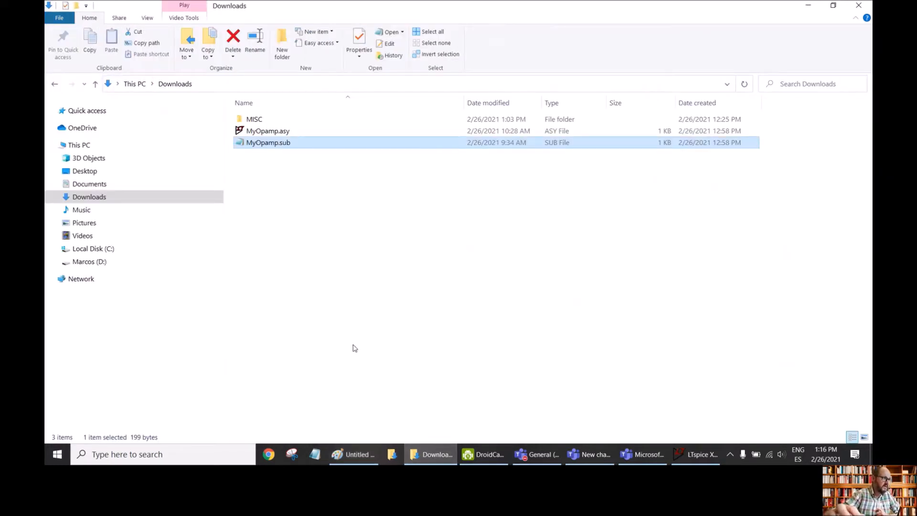
double_click(269, 143)
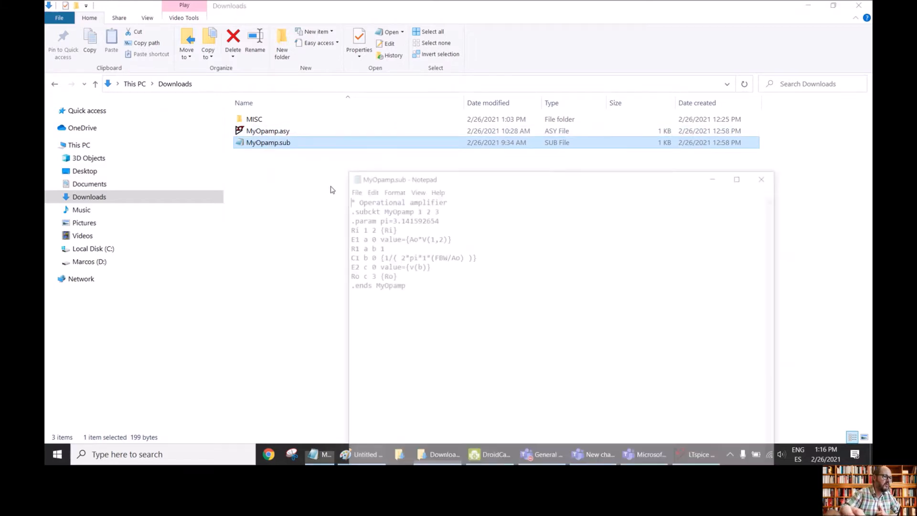
drag(527, 178, 676, 170)
click(410, 455)
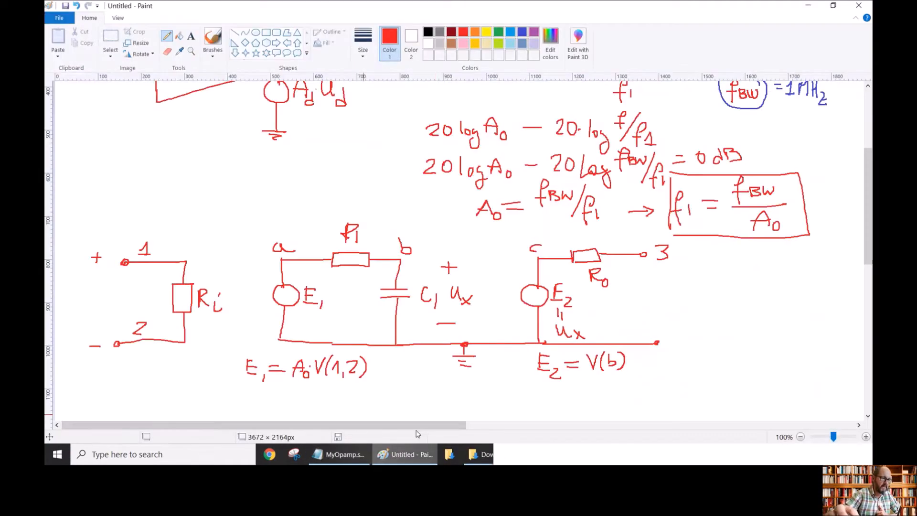
click(339, 454)
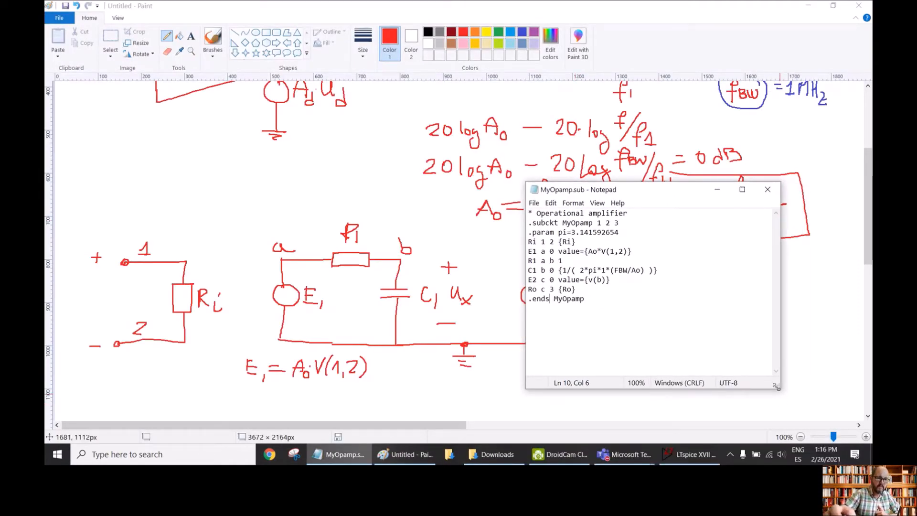
Enlarge the Notepad window, zoom its text to 140% and position it beside the E1 loop of the circuit drawing
drag(777, 387, 793, 403)
ctrl+scroll(641, 335, up, 2)
ctrl+scroll(642, 335, up, 2)
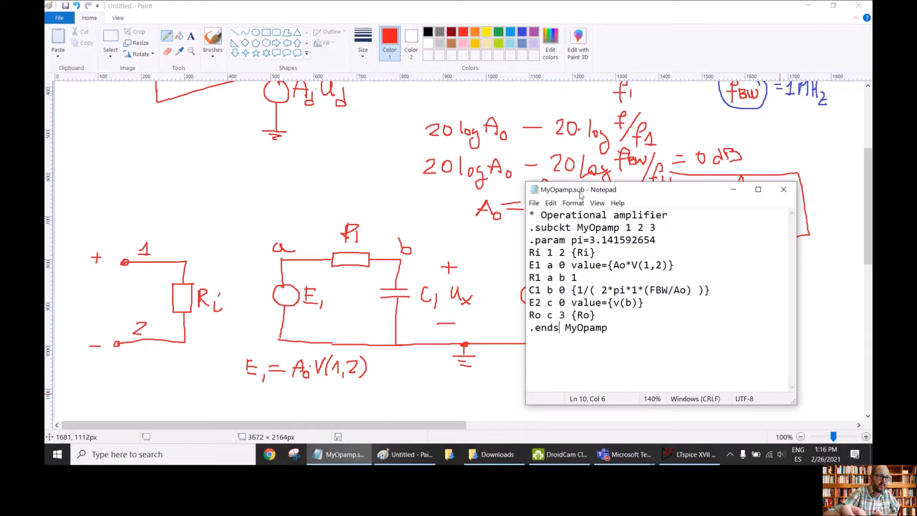
drag(583, 194, 591, 162)
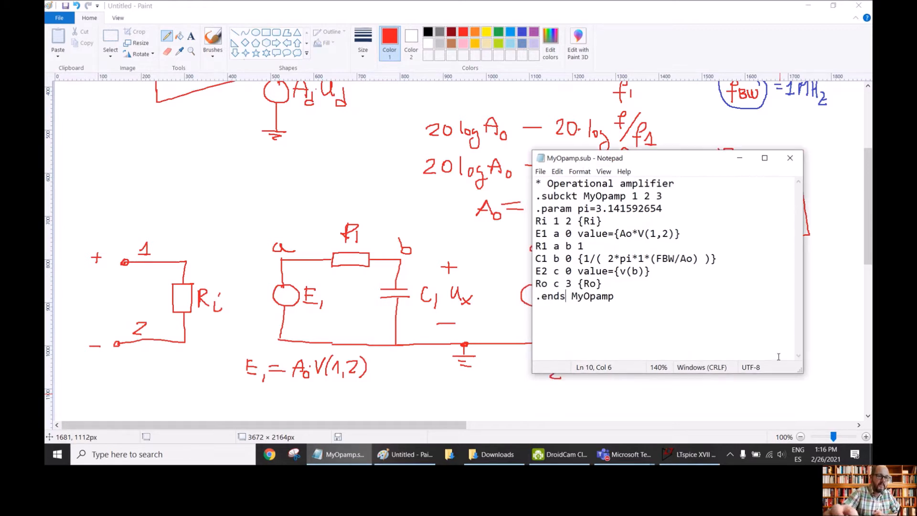
drag(800, 370, 815, 392)
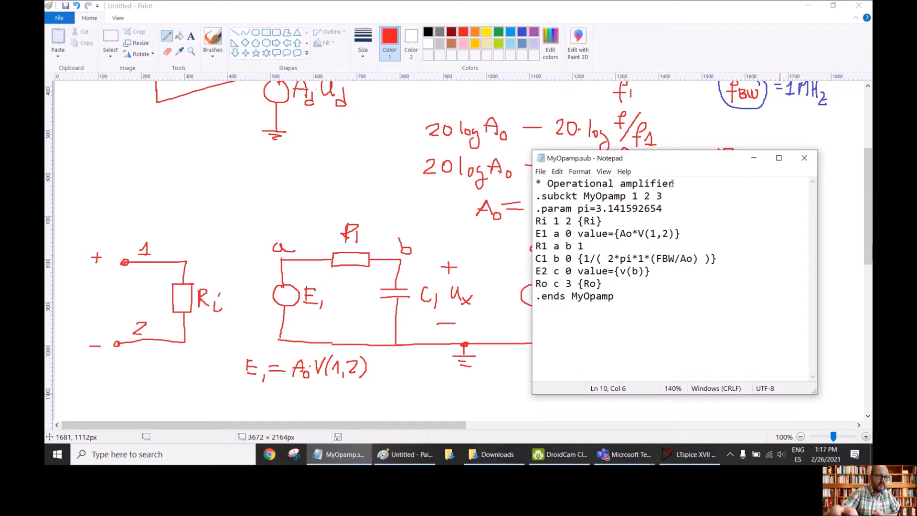
Insert blank lines after the .subckt line, before .ends and below the "* Operational amplifier" comment in the netlist
click(666, 196)
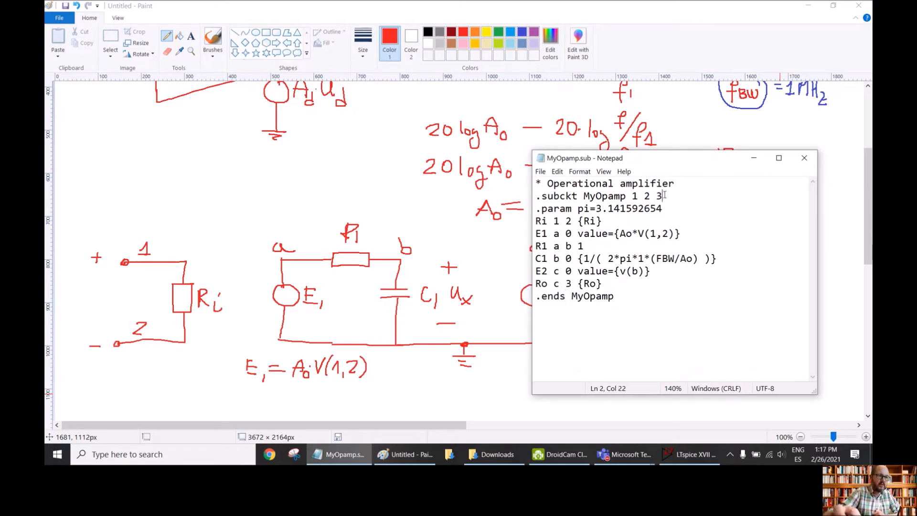
key(Return)
click(620, 297)
key(Return)
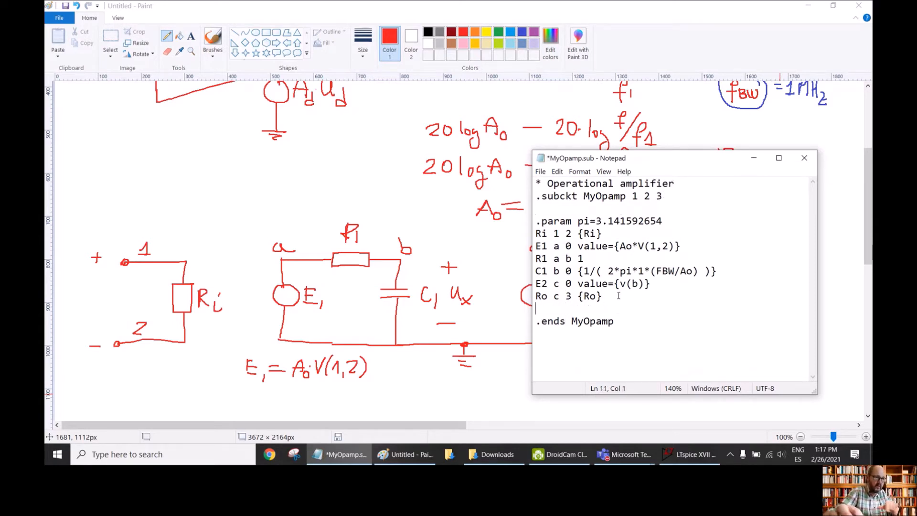
click(683, 184)
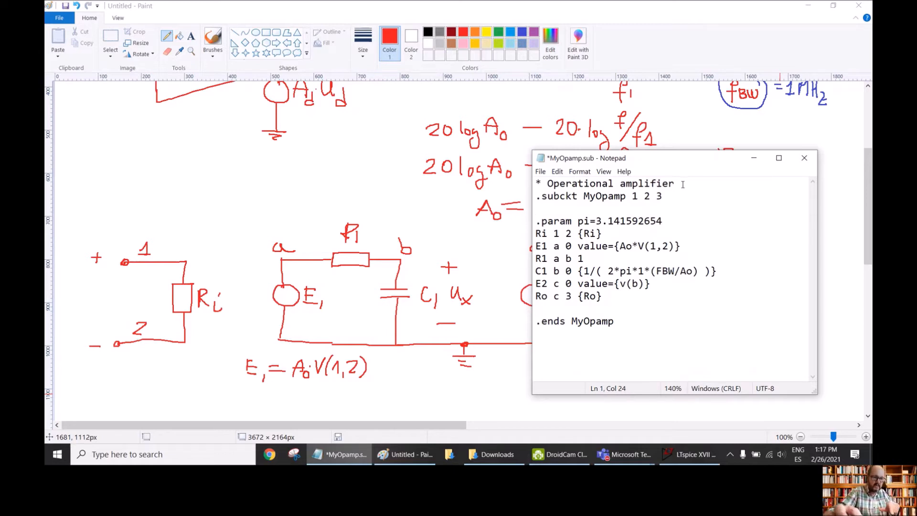
key(Return)
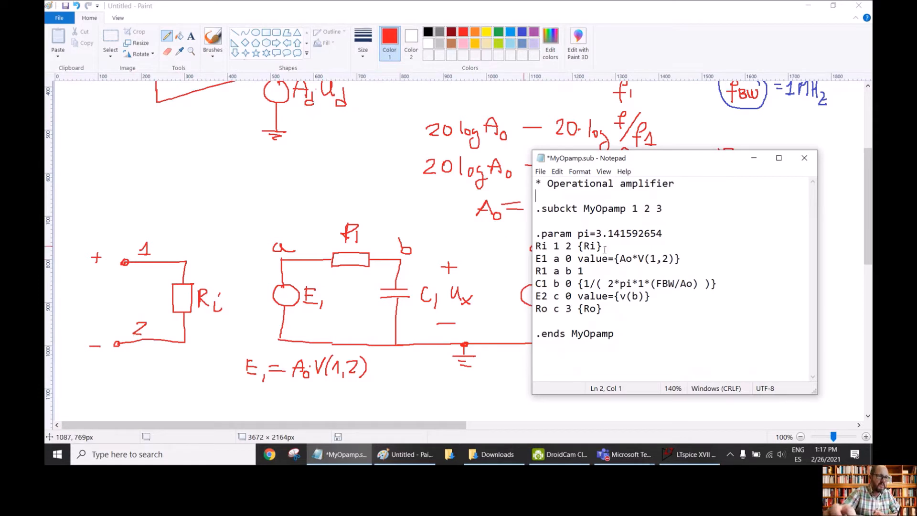
Examine the E1 value expression and the R1 line of the netlist against the circuit drawing
drag(601, 160, 582, 151)
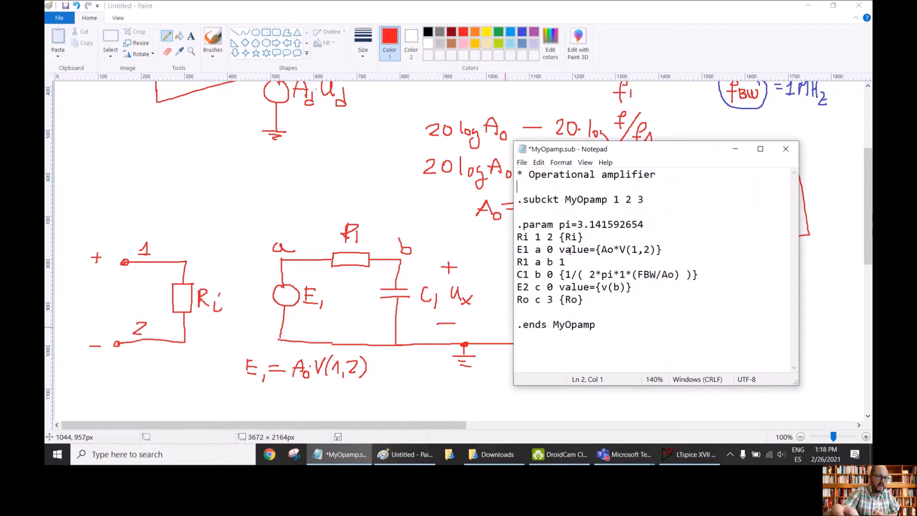
drag(559, 249, 664, 249)
click(583, 259)
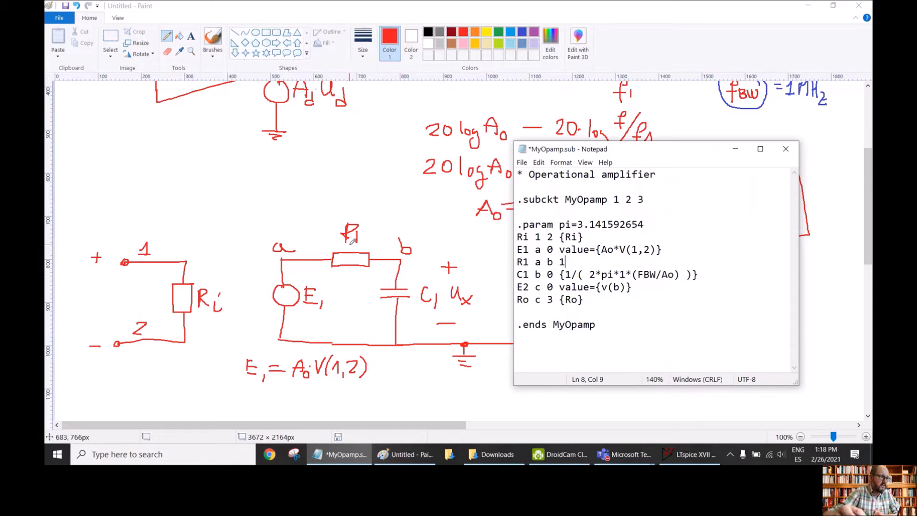
Return to the Paint drawing and write the value 1 below resistor R1
mouse_move(578, 153)
mouse_down()
mouse_move(617, 264)
mouse_move(668, 192)
mouse_move(663, 126)
mouse_up()
click(343, 272)
drag(342, 276, 348, 281)
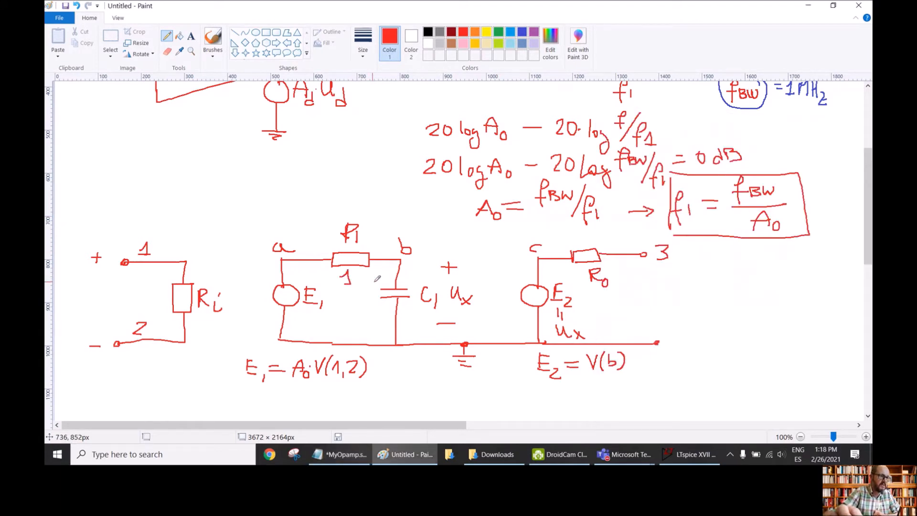
Write the pole frequency equation f1 = 1/(2π·R1·C1) below the expression for E1
scroll(382, 277, down, 2)
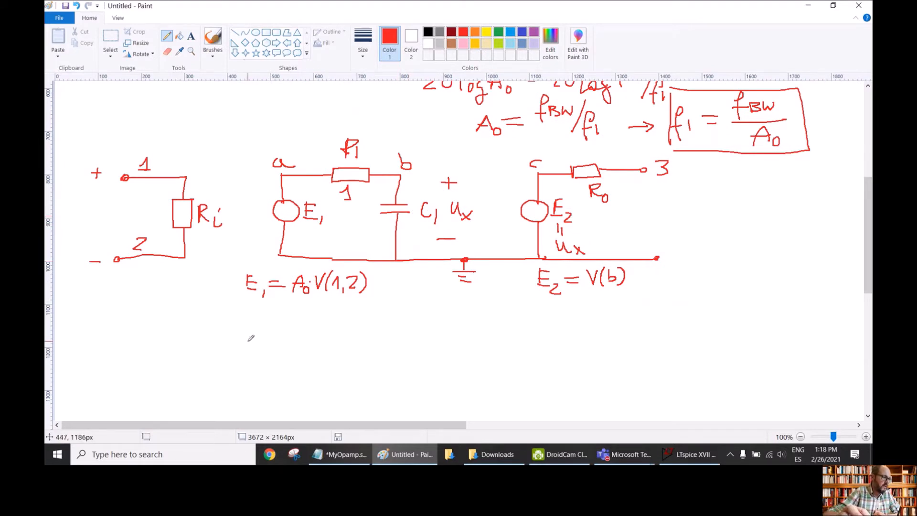
mouse_move(238, 335)
mouse_down()
mouse_move(242, 319)
mouse_move(233, 354)
mouse_move(238, 340)
mouse_move(250, 346)
mouse_move(267, 327)
mouse_move(273, 333)
mouse_up()
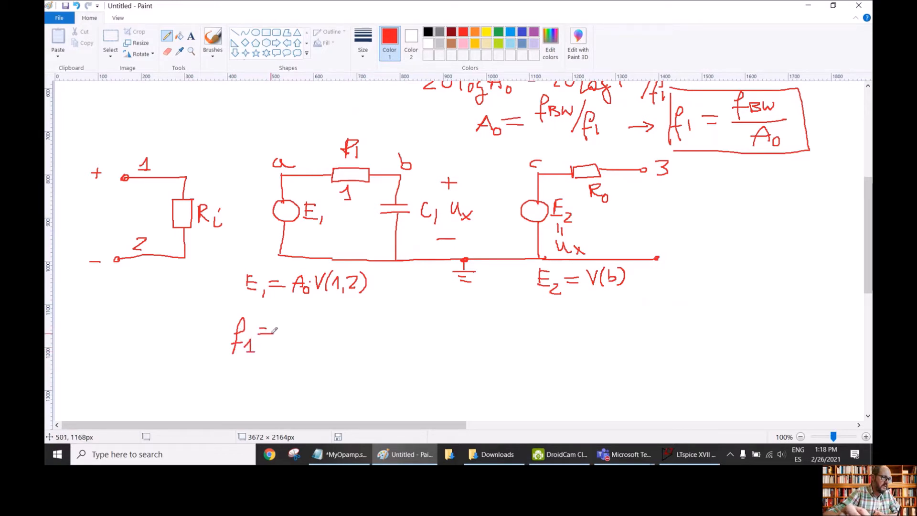
scroll(342, 343, up, 3)
scroll(342, 343, up, 6)
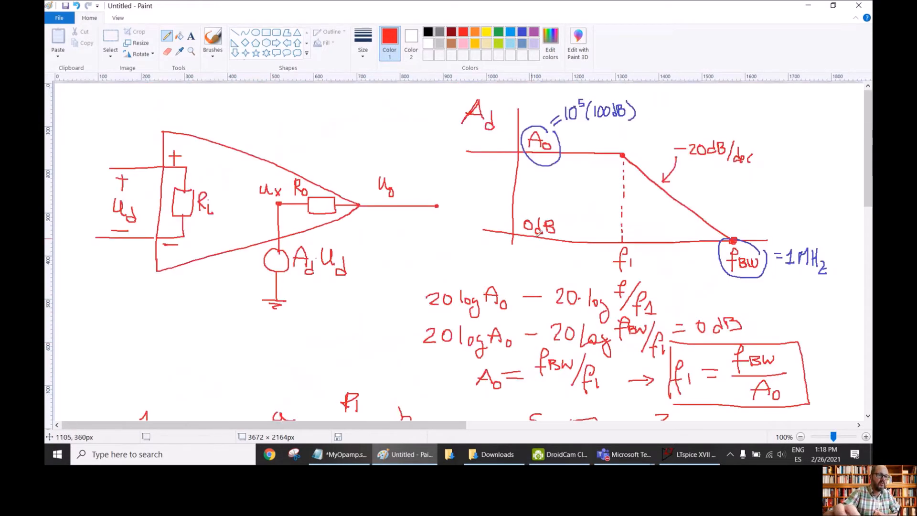
scroll(460, 273, down, 9)
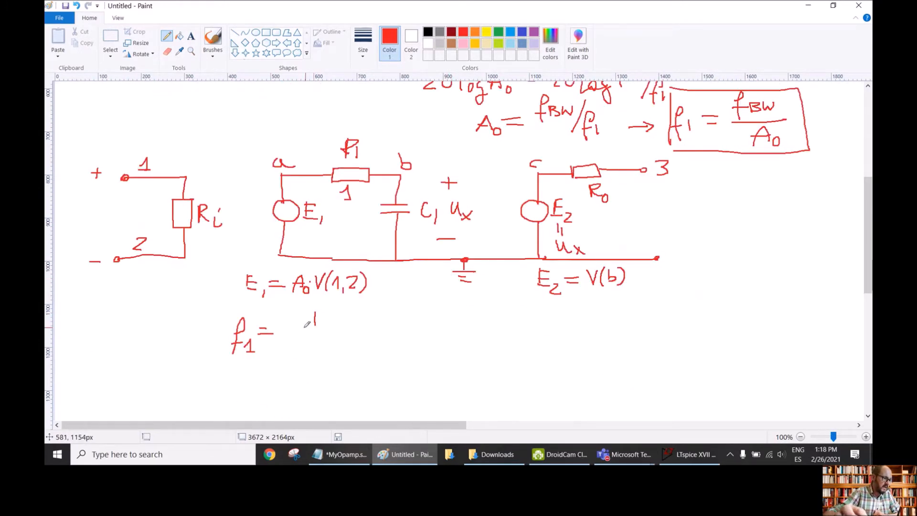
drag(286, 329, 360, 327)
mouse_move(282, 337)
mouse_down()
mouse_move(283, 352)
mouse_move(292, 352)
mouse_up()
mouse_move(298, 338)
mouse_down()
mouse_move(299, 353)
mouse_move(308, 340)
mouse_move(335, 356)
mouse_move(346, 340)
mouse_move(359, 351)
mouse_up()
click(316, 345)
drag(361, 344, 359, 361)
Continue the f1 equation with R1 replaced by 1, as = 1/(2π·1·C1)
drag(368, 324, 383, 327)
mouse_move(443, 307)
mouse_down()
mouse_move(444, 315)
mouse_move(489, 327)
mouse_up()
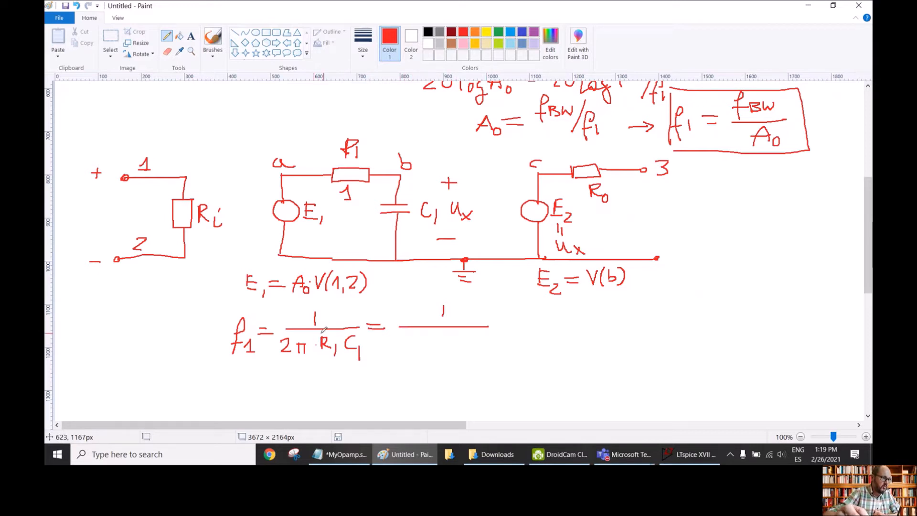
mouse_move(402, 336)
mouse_down()
mouse_move(410, 332)
mouse_move(419, 348)
mouse_move(428, 340)
mouse_move(426, 349)
mouse_move(473, 349)
mouse_move(479, 360)
mouse_up()
click(431, 347)
click(454, 345)
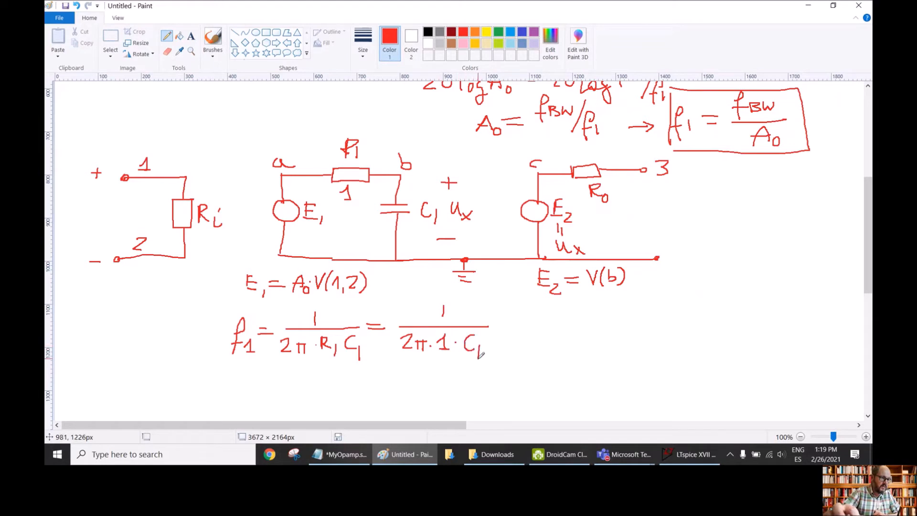
Equate the f1 expression to fBW/A0 and add an implication arrow after it
drag(501, 324, 516, 328)
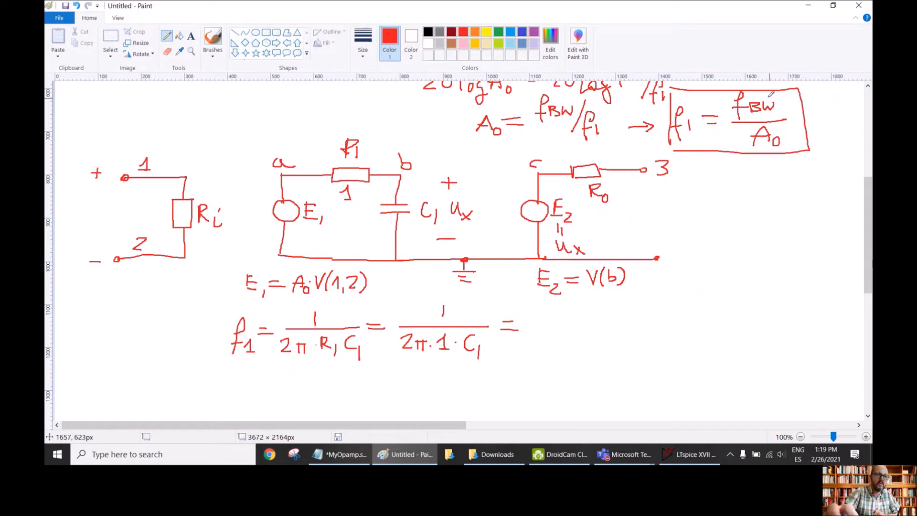
mouse_move(546, 310)
mouse_down()
mouse_move(552, 313)
mouse_move(558, 294)
mouse_move(551, 314)
mouse_move(584, 308)
mouse_move(597, 328)
mouse_up()
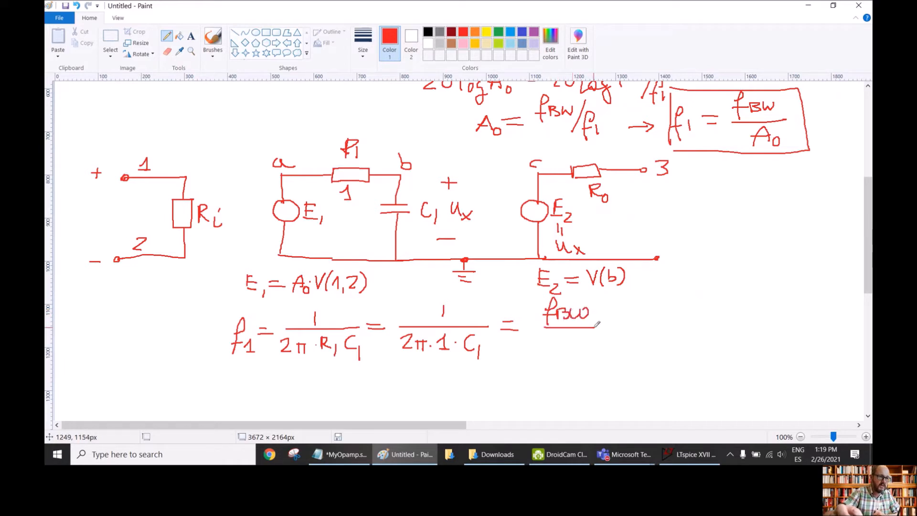
mouse_move(558, 353)
mouse_down()
mouse_move(577, 352)
mouse_move(573, 344)
mouse_move(620, 322)
mouse_move(620, 340)
mouse_up()
Write the resulting capacitor formula C1 = 1/(2π·1·fBW/A0) after the arrow
mouse_move(680, 318)
mouse_down()
mouse_move(672, 327)
mouse_move(680, 340)
mouse_move(708, 327)
mouse_up()
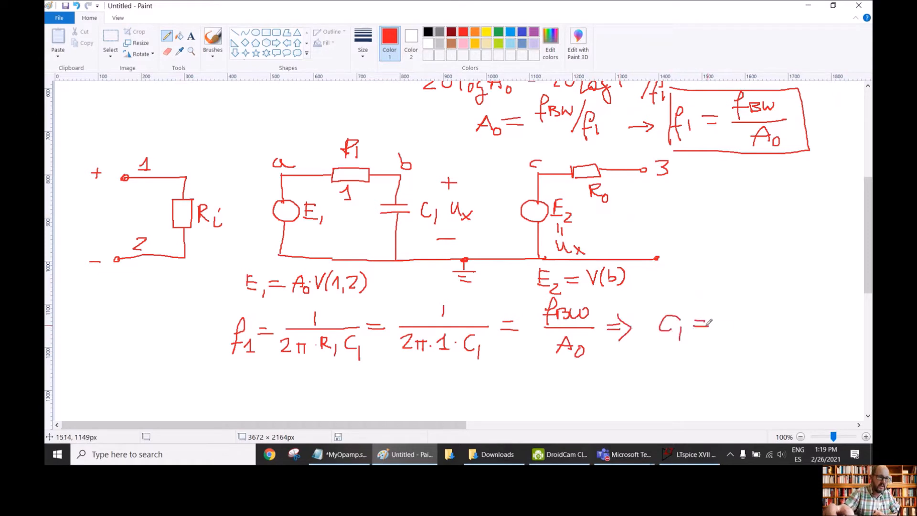
mouse_move(772, 296)
mouse_down()
mouse_move(771, 316)
mouse_move(822, 322)
mouse_up()
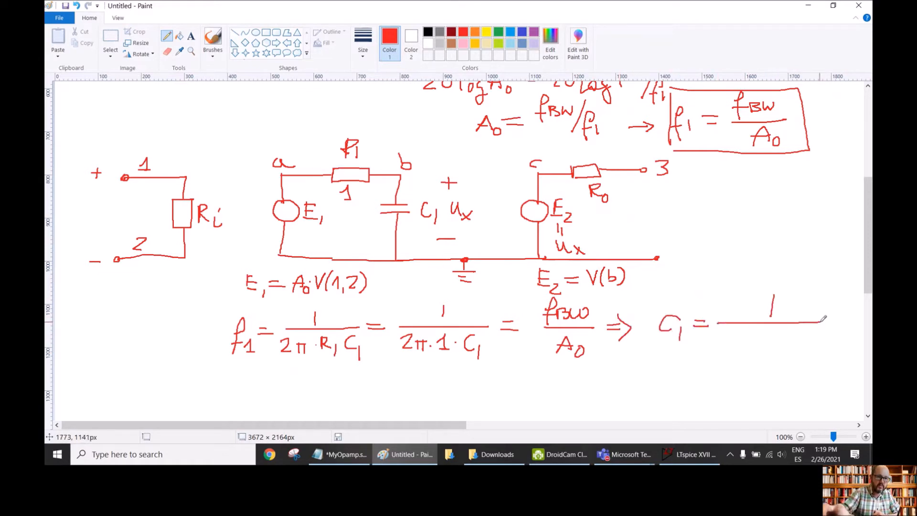
drag(717, 338, 777, 348)
click(763, 343)
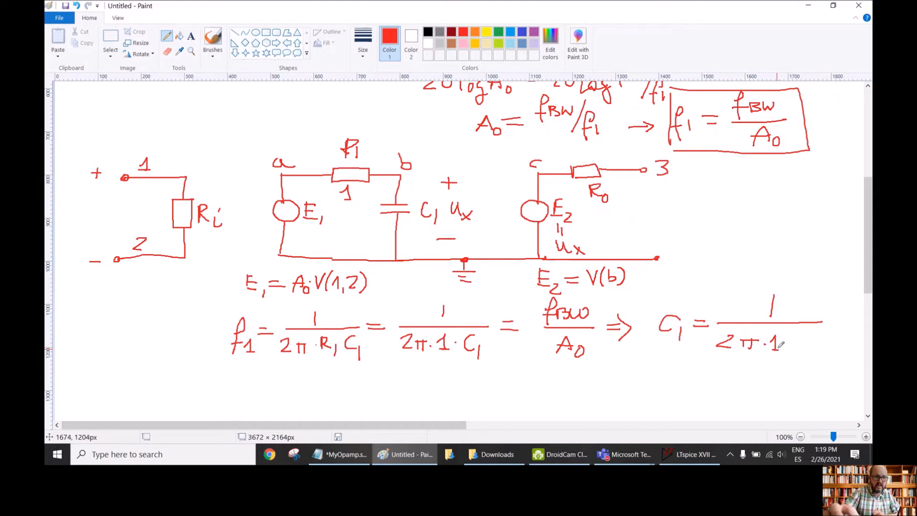
click(784, 343)
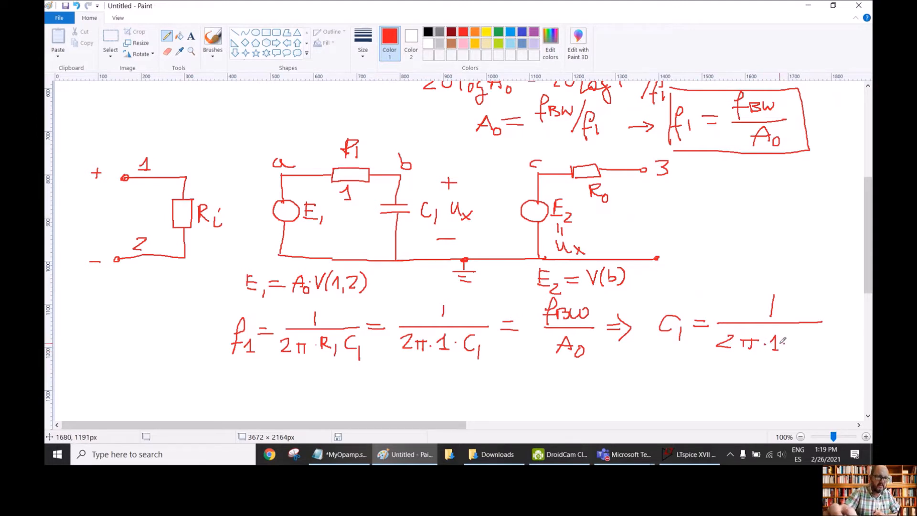
drag(805, 330, 803, 342)
mouse_move(803, 335)
mouse_down()
mouse_move(818, 341)
mouse_move(825, 330)
mouse_up()
mouse_move(798, 348)
mouse_down()
mouse_move(828, 342)
mouse_move(807, 364)
mouse_move(824, 357)
mouse_up()
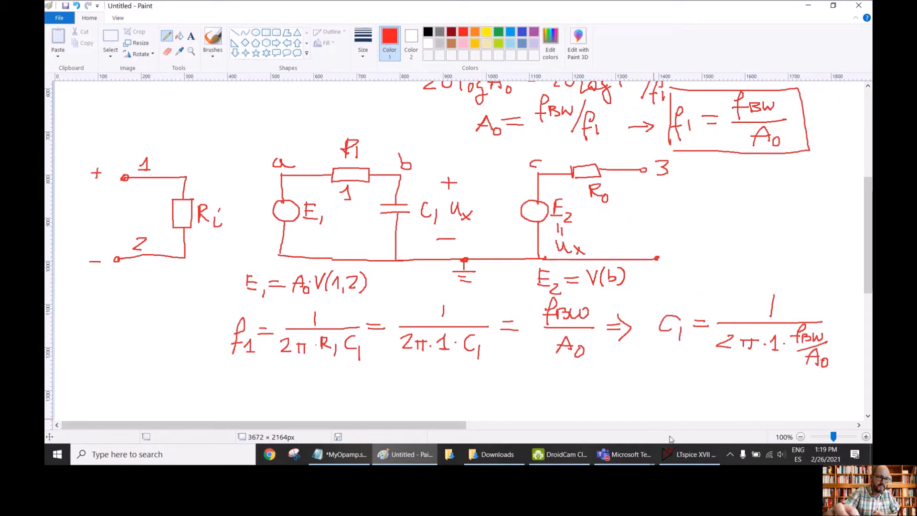
Switch to the MyOpamp.sub netlist, move it clear of the C1 formula and highlight the "R1 a b 1" line for comparison
click(340, 454)
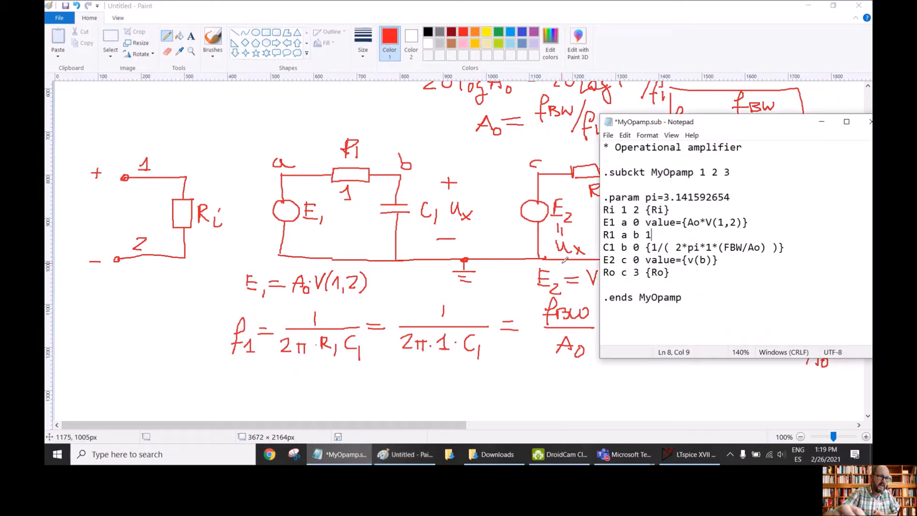
drag(694, 125, 639, 79)
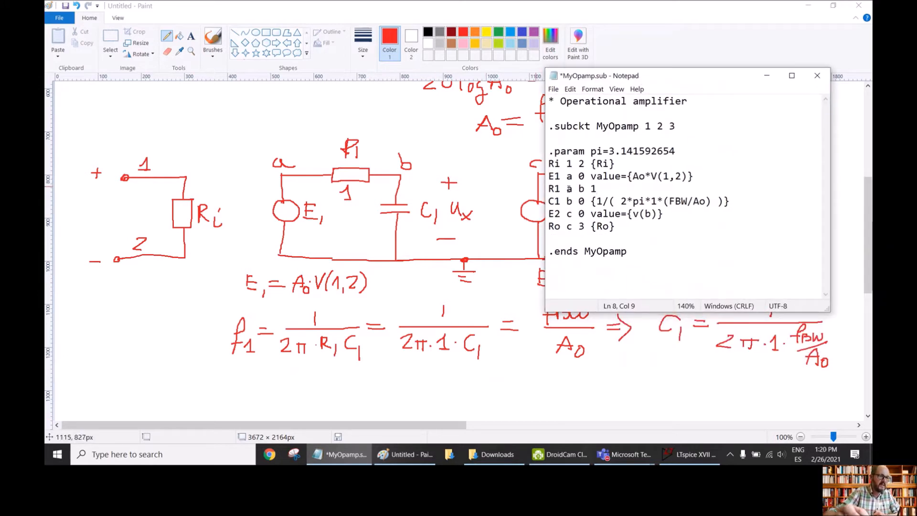
drag(549, 189, 599, 191)
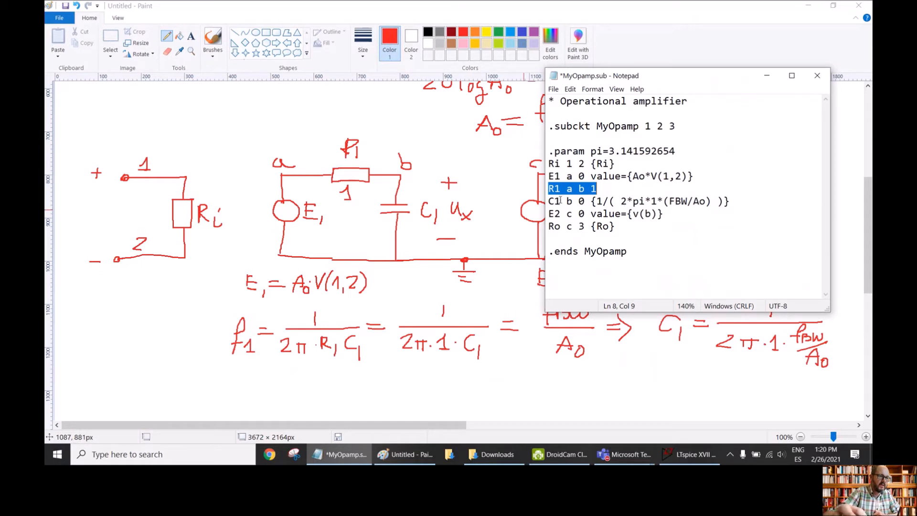
Compare the netlist's C1, E2, Ro and .ends lines with the drawn circuit, moving the netlist clear of the output stage
drag(548, 201, 732, 201)
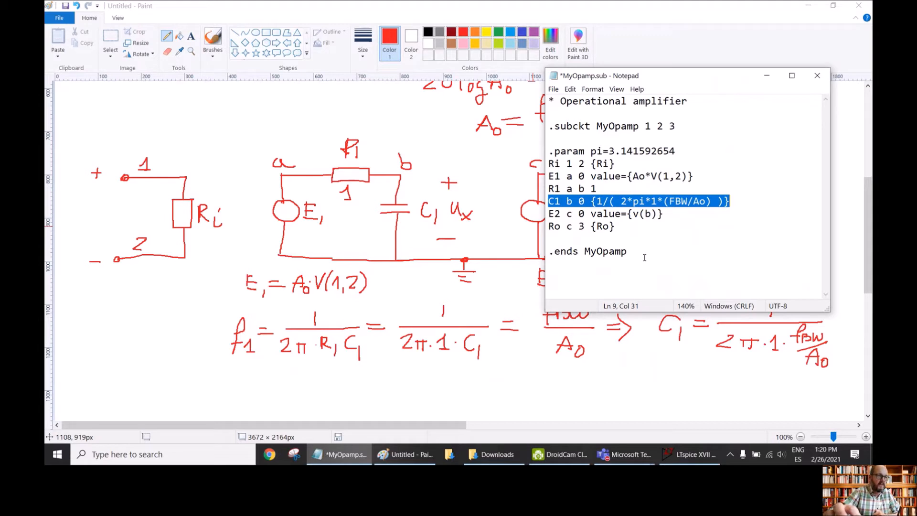
click(671, 218)
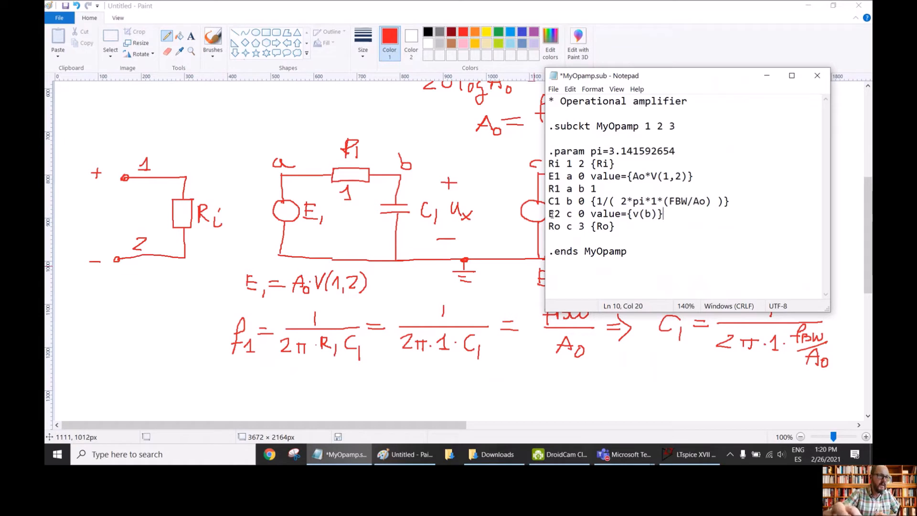
mouse_move(638, 77)
mouse_down()
mouse_move(435, 76)
mouse_move(277, 115)
mouse_up()
drag(187, 253, 303, 252)
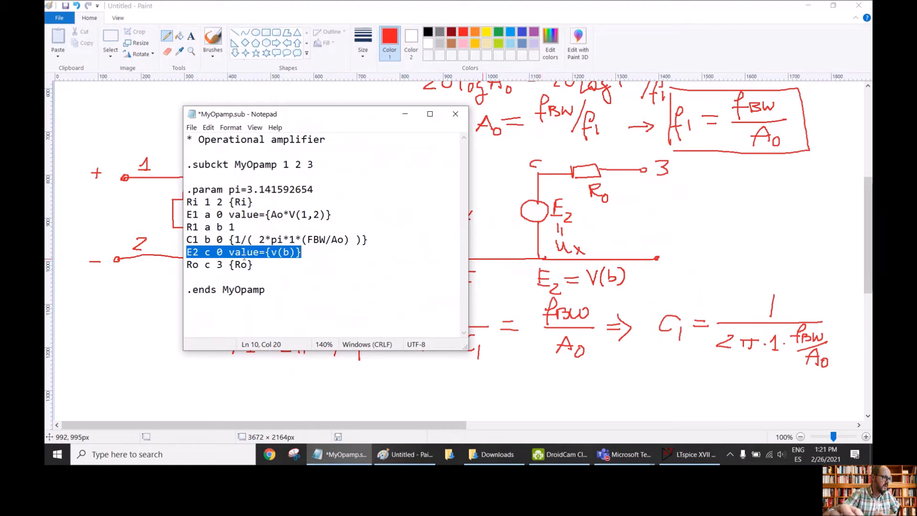
click(194, 272)
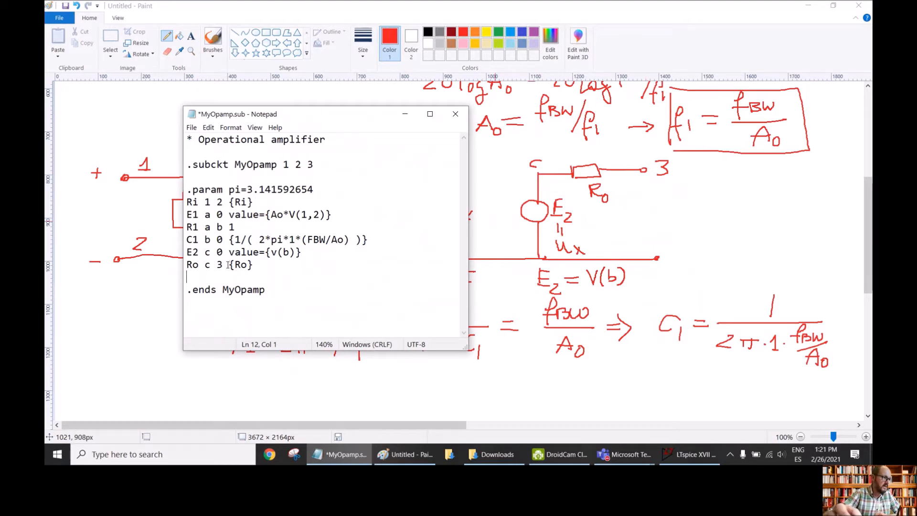
drag(228, 265, 255, 265)
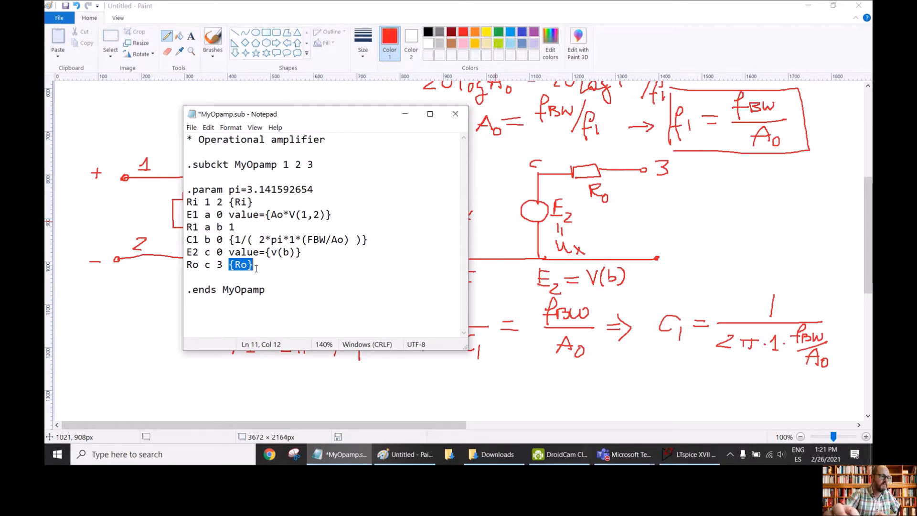
drag(266, 290, 187, 289)
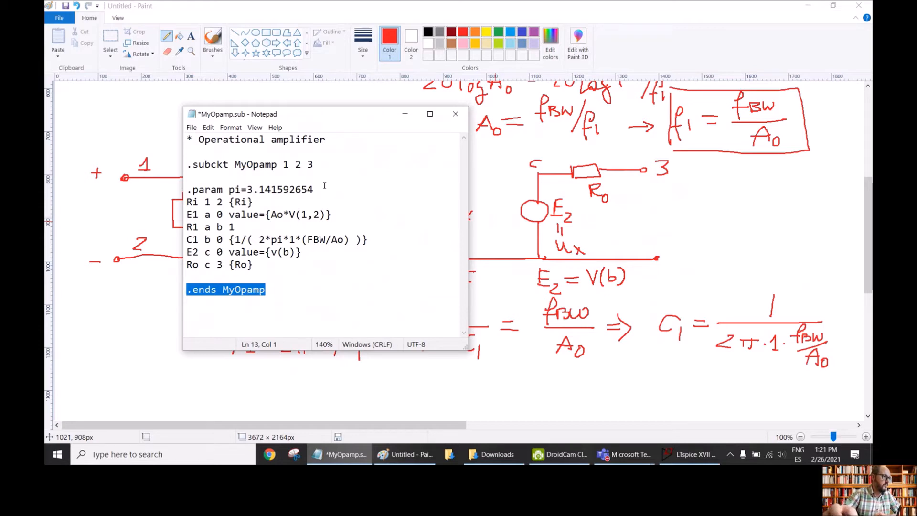
Save the MyOpamp.sub netlist and close it
click(191, 128)
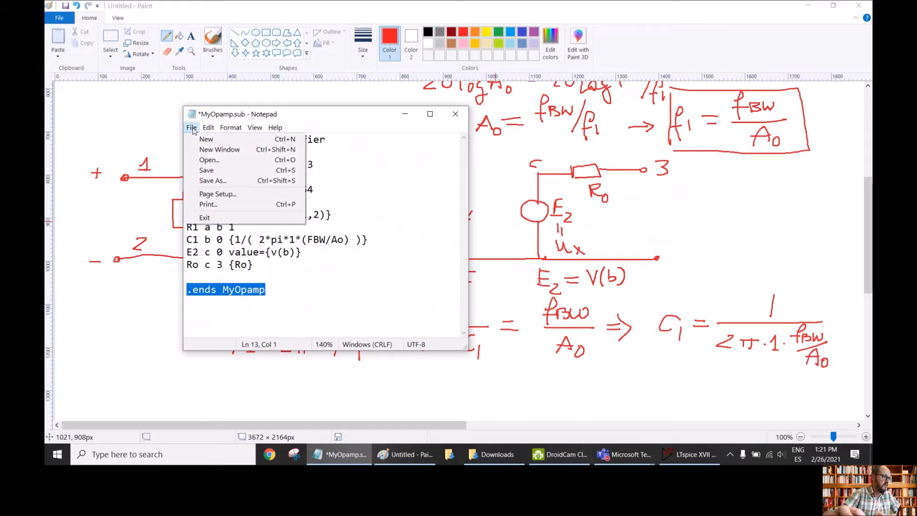
click(219, 170)
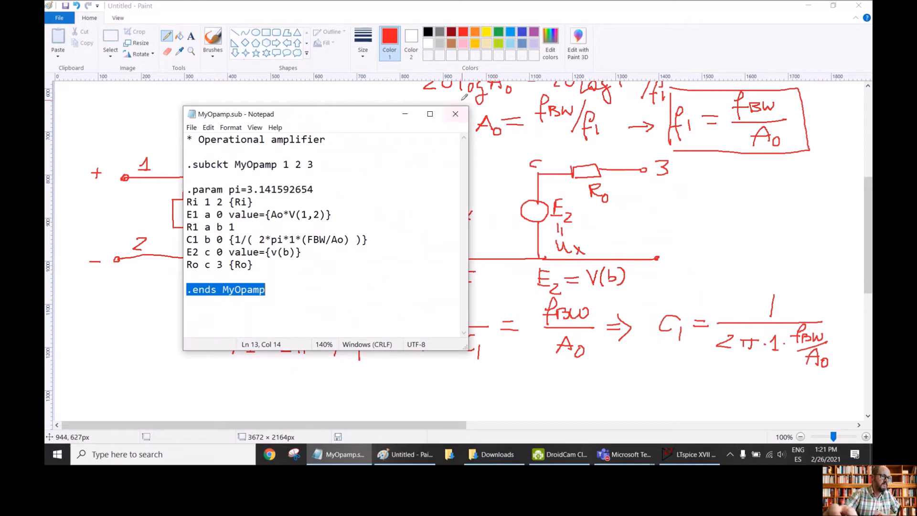
click(456, 115)
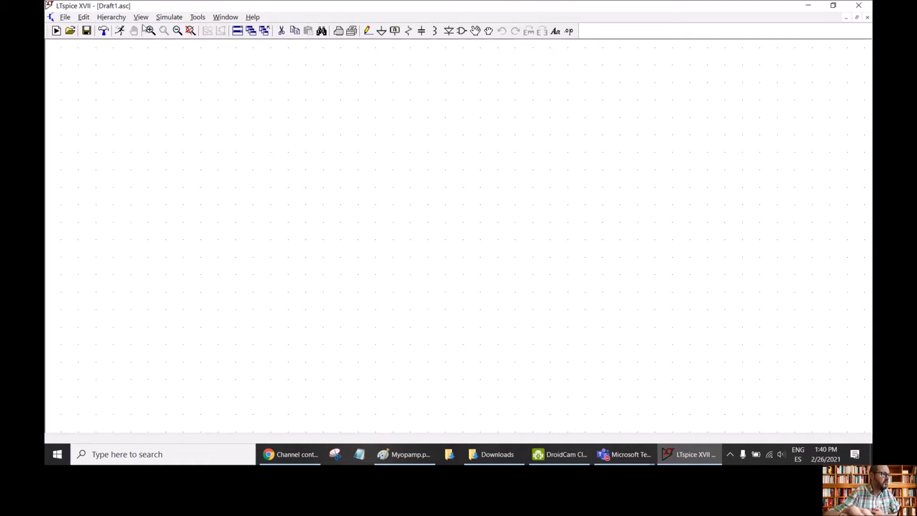
Switch to LTspice and create a new blank symbol
click(66, 18)
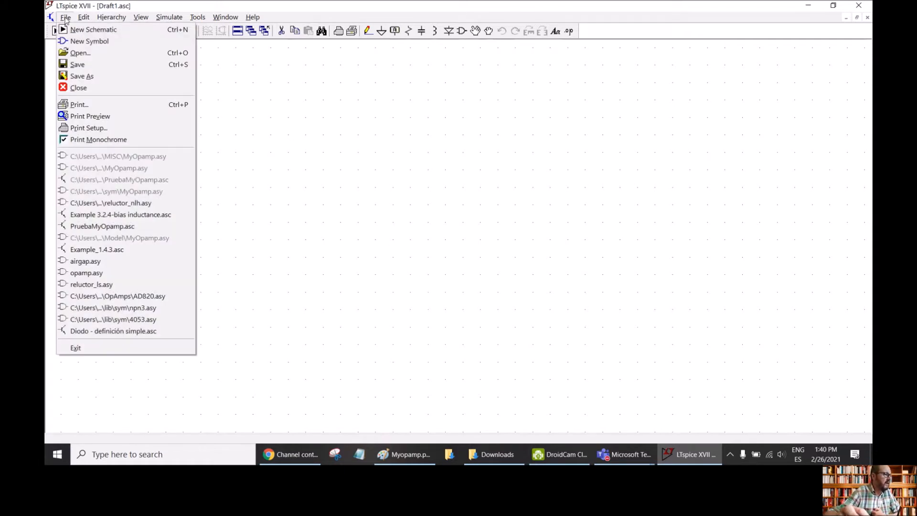
click(95, 43)
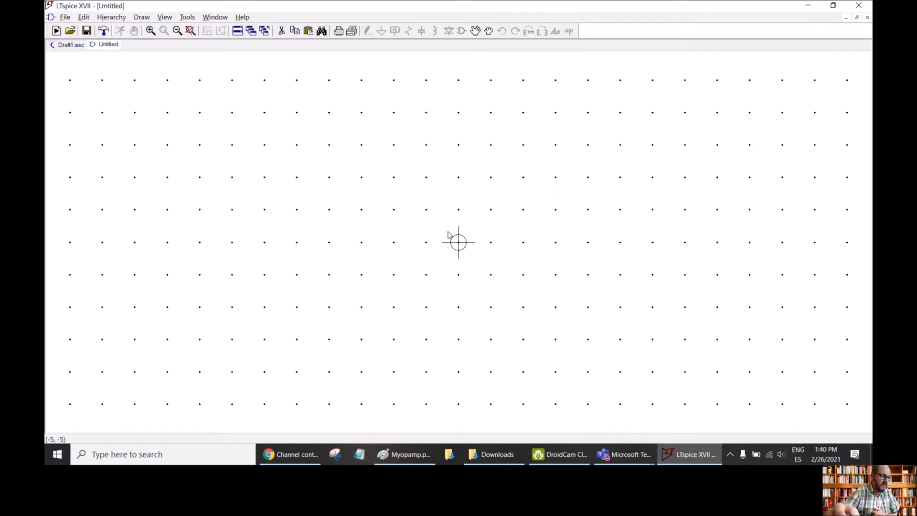
scroll(419, 210, down, 2)
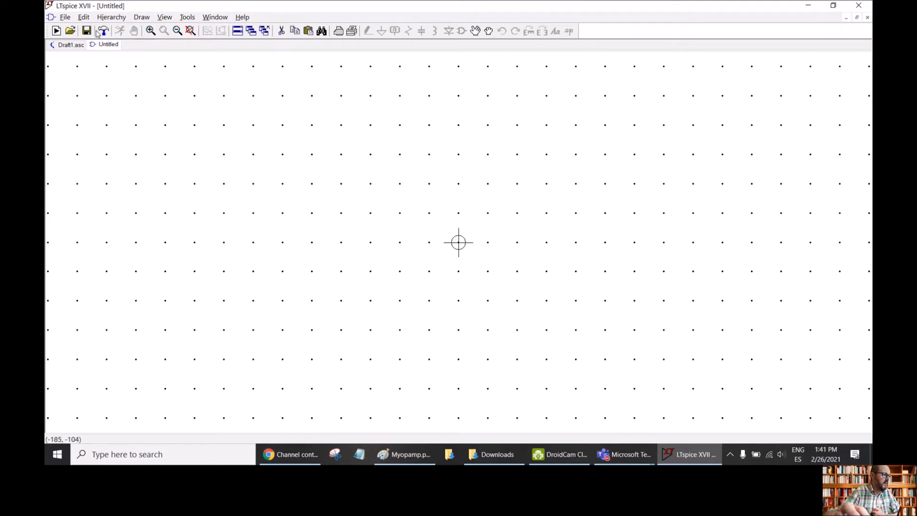
Draw the op-amp body as a closed triangle of lines through (-32, -32), (-32, 32) and (32, 0)
click(84, 18)
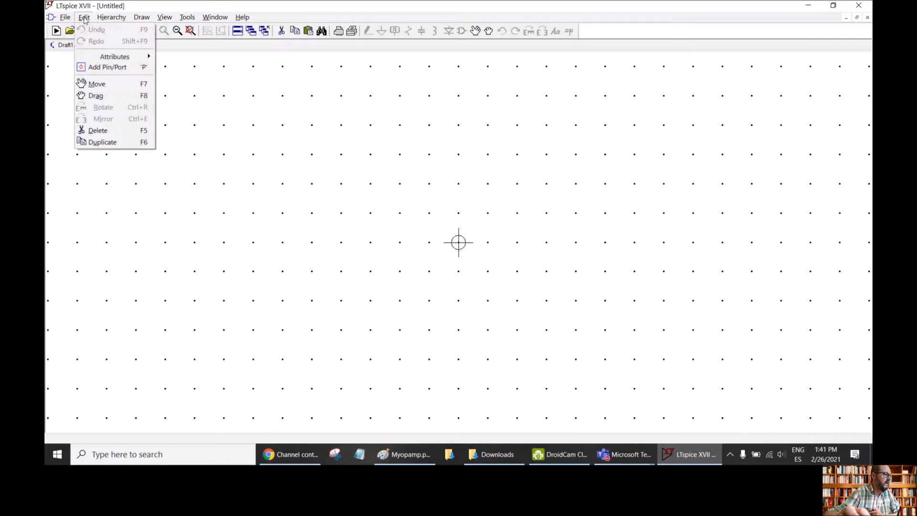
mouse_move(119, 23)
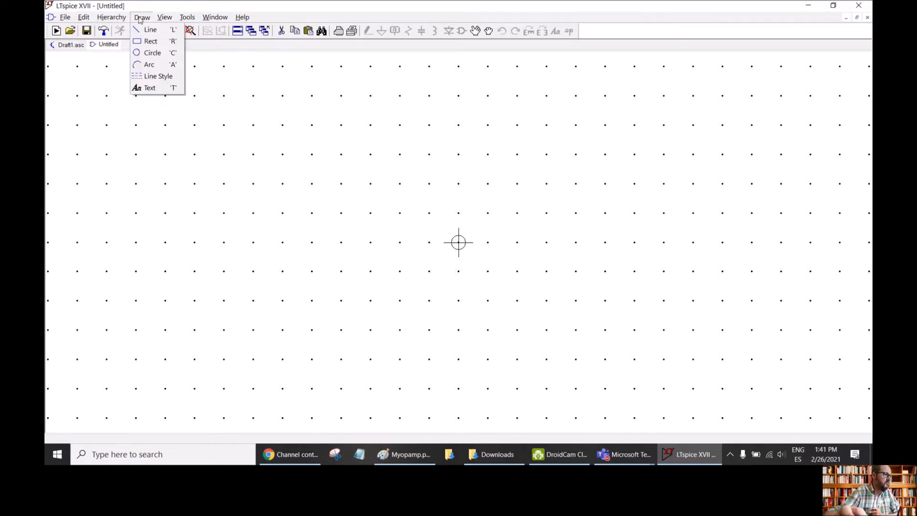
click(149, 29)
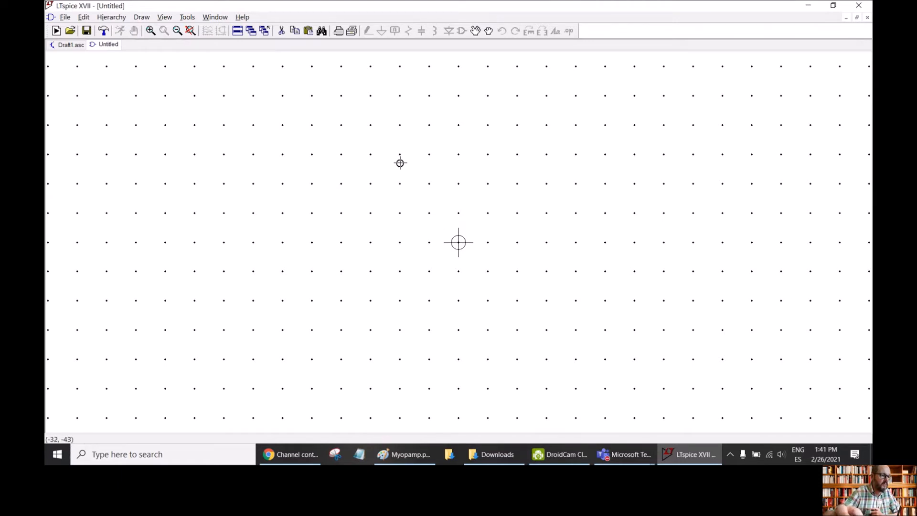
click(400, 184)
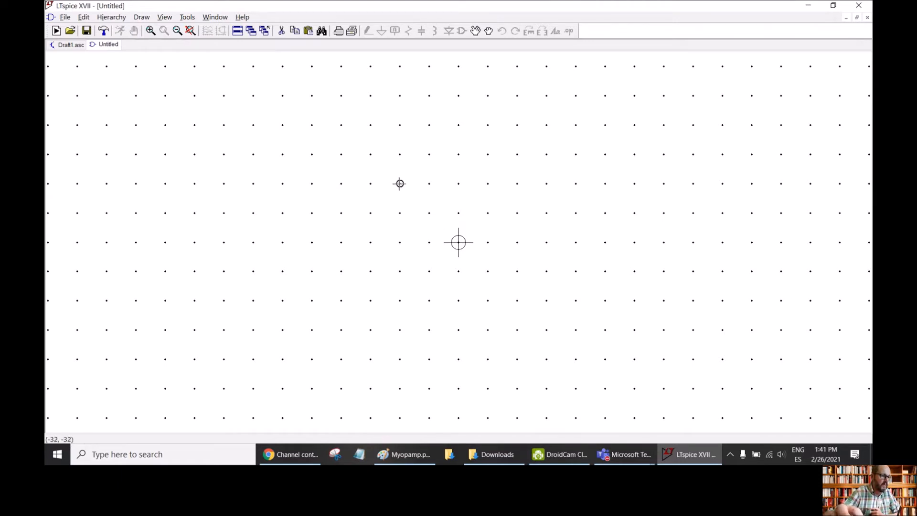
click(400, 301)
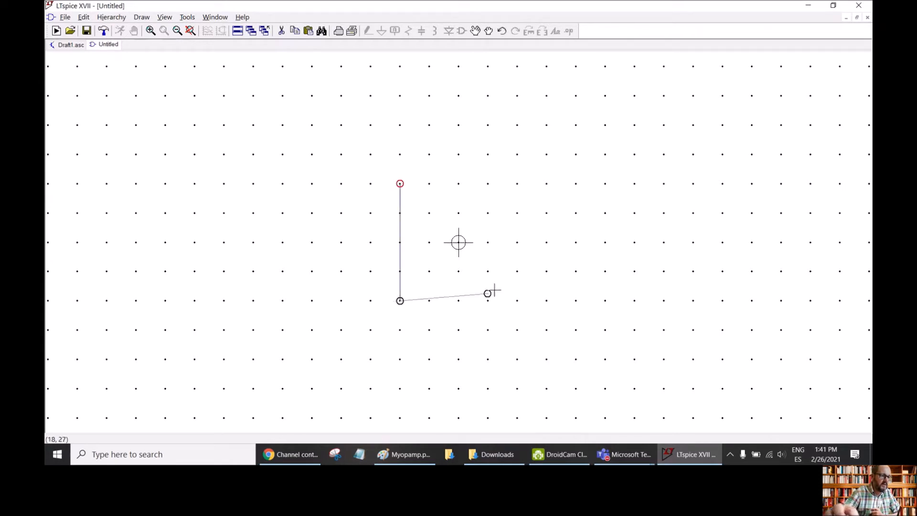
click(517, 242)
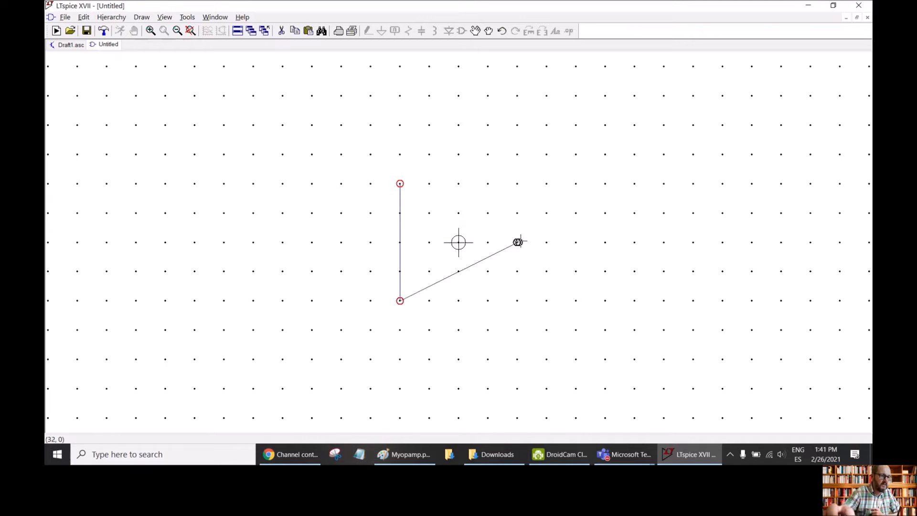
click(400, 184)
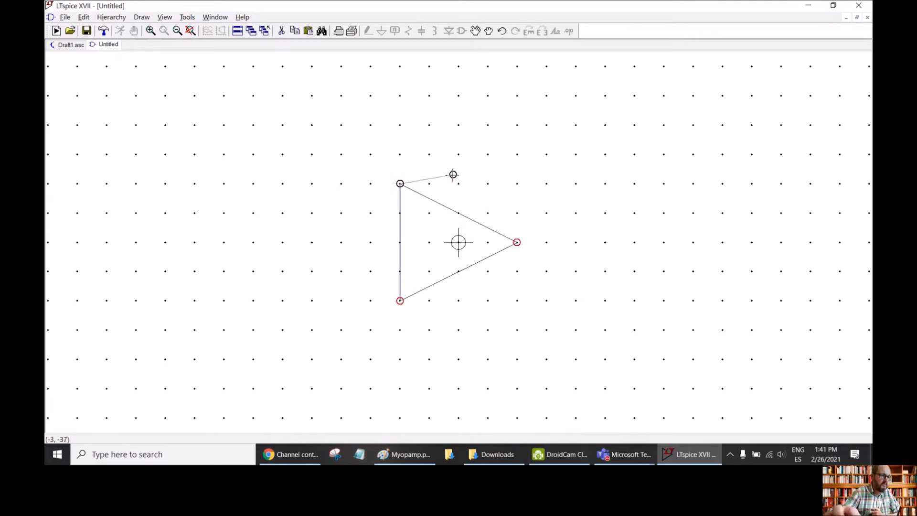
Draw a short horizontal line inside the triangle and move it near the lower-left corner as the minus sign
click(415, 213)
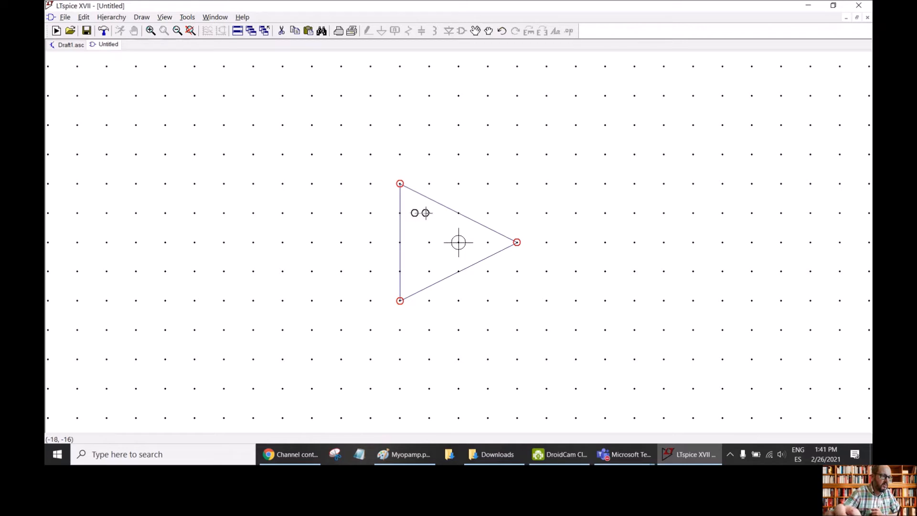
click(430, 213)
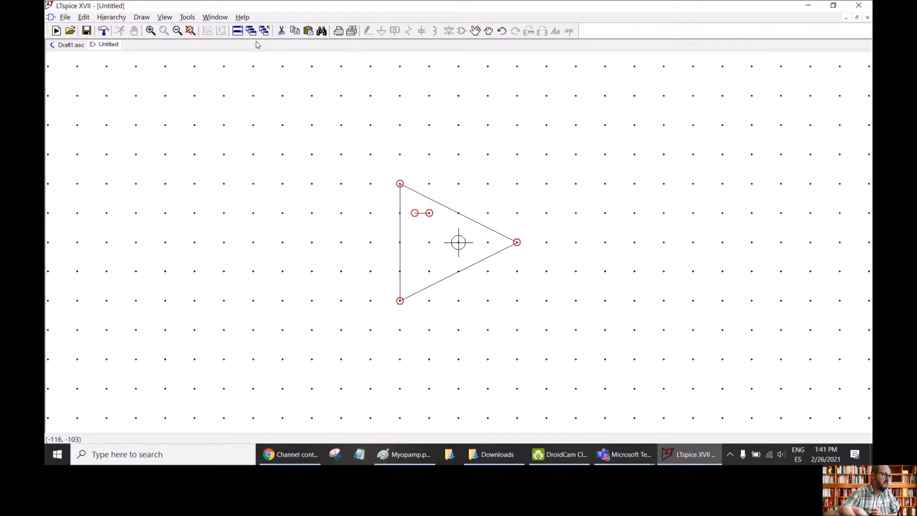
click(475, 31)
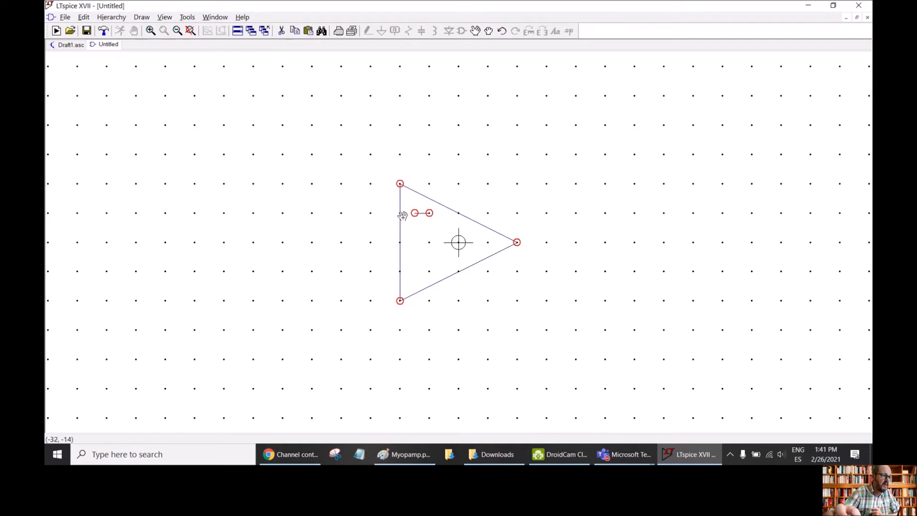
click(412, 271)
key(Escape)
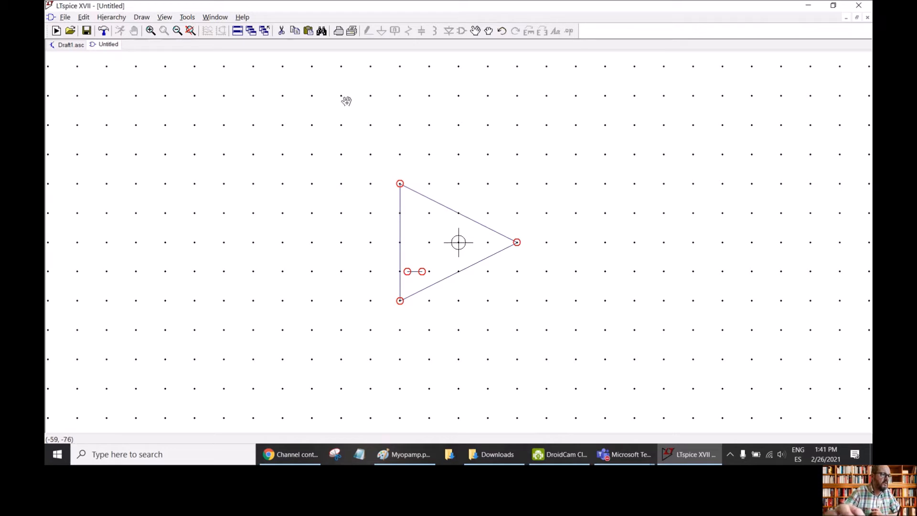
Duplicate the minus line near the triangle's upper-left corner and cross it with a rotated copy to form the plus sign
click(297, 37)
click(413, 271)
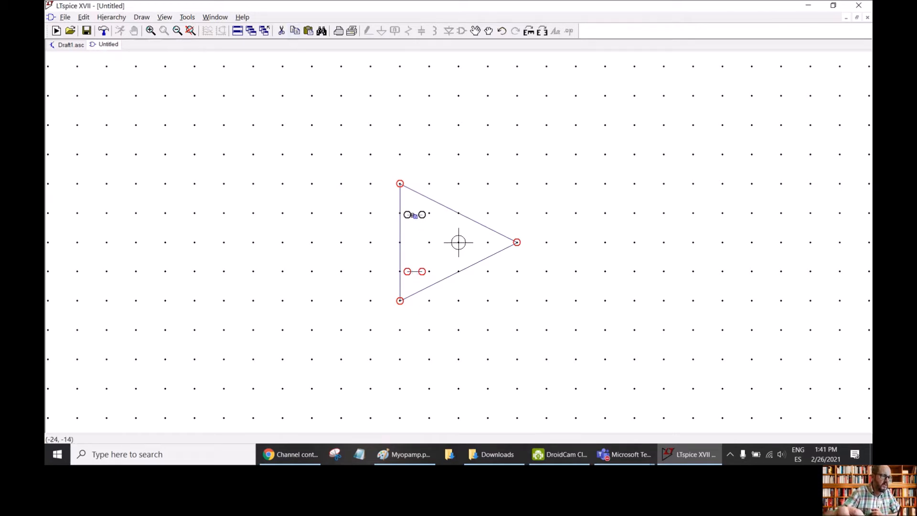
click(414, 215)
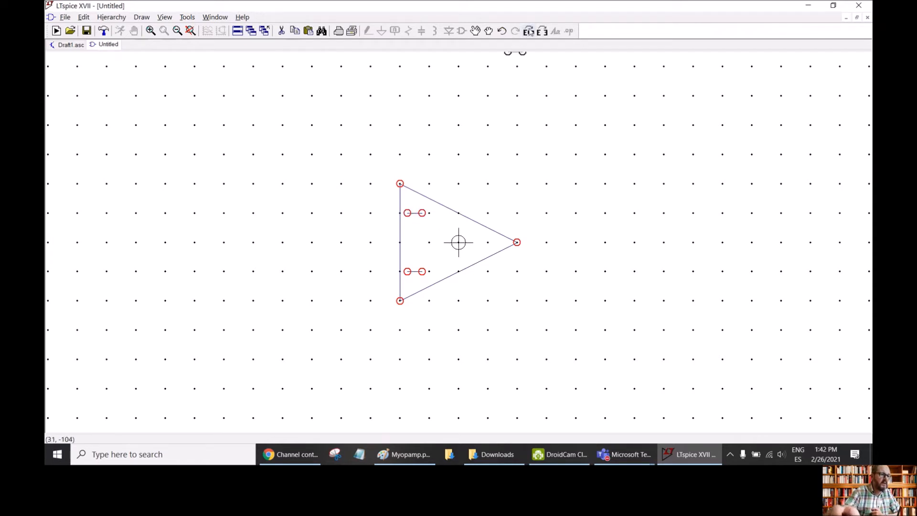
click(529, 31)
click(402, 228)
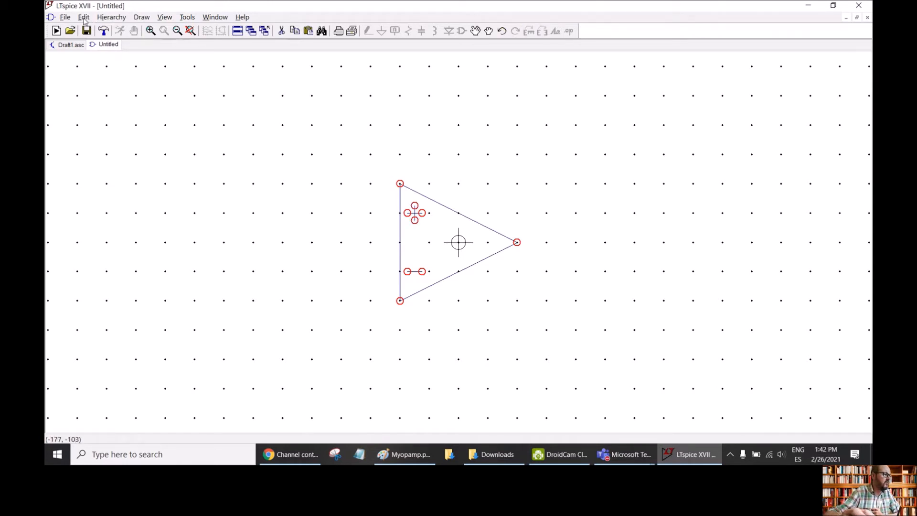
Add a pin with netlist order 1 and no visible label on the triangle's left edge beside the plus sign
click(84, 18)
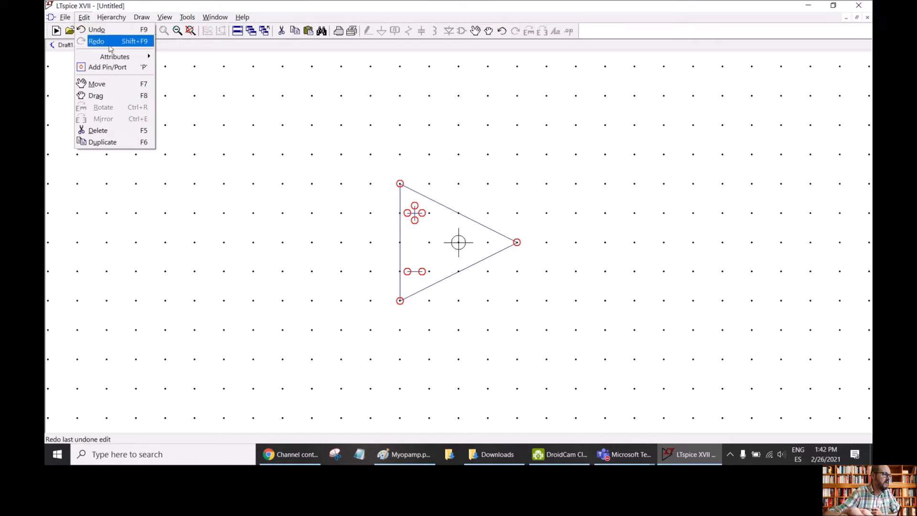
click(106, 68)
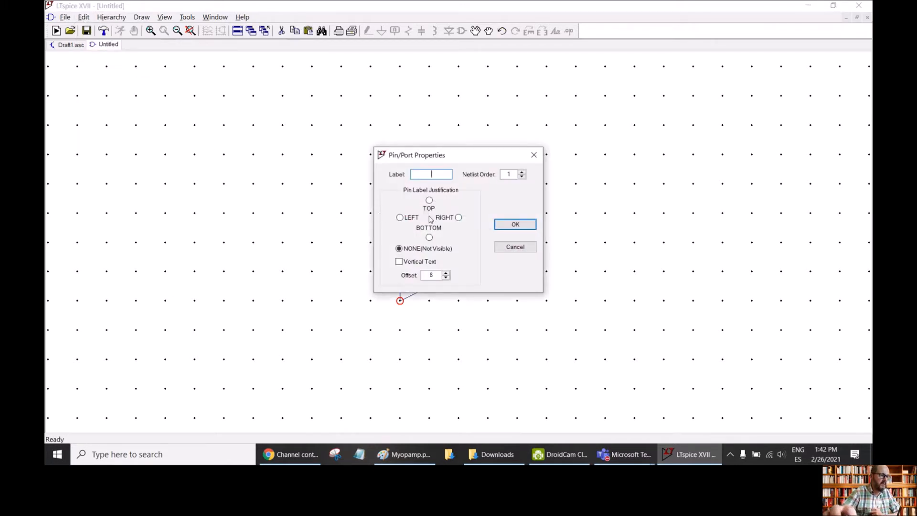
key(Return)
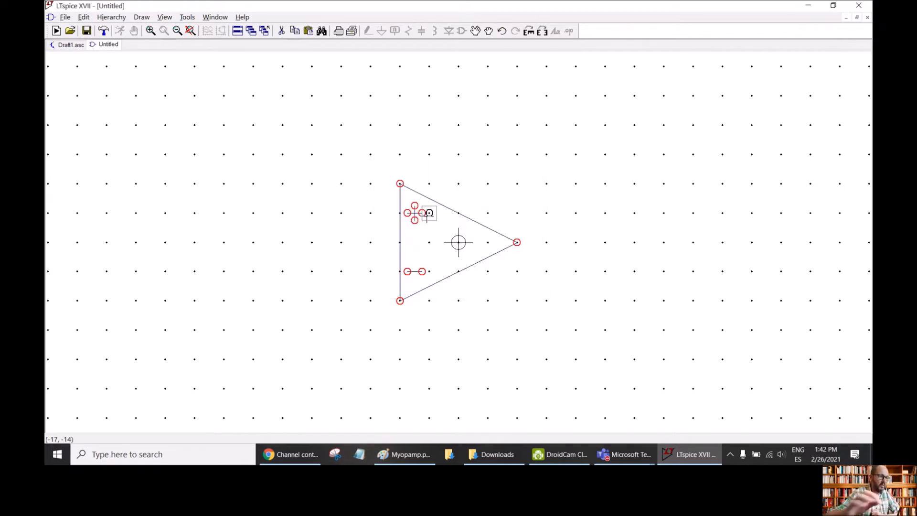
click(400, 213)
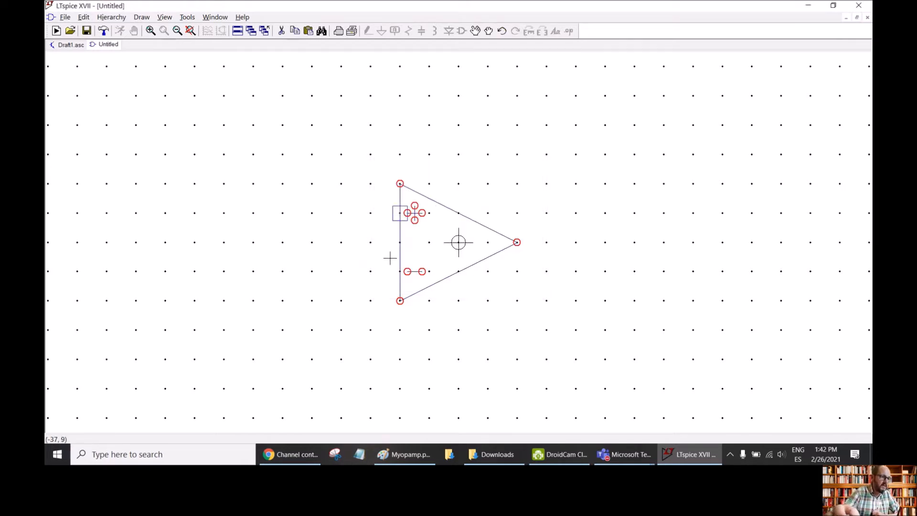
Add a pin labelled 2 with netlist order 2 and no visible label on the left edge beside the minus sign
click(82, 17)
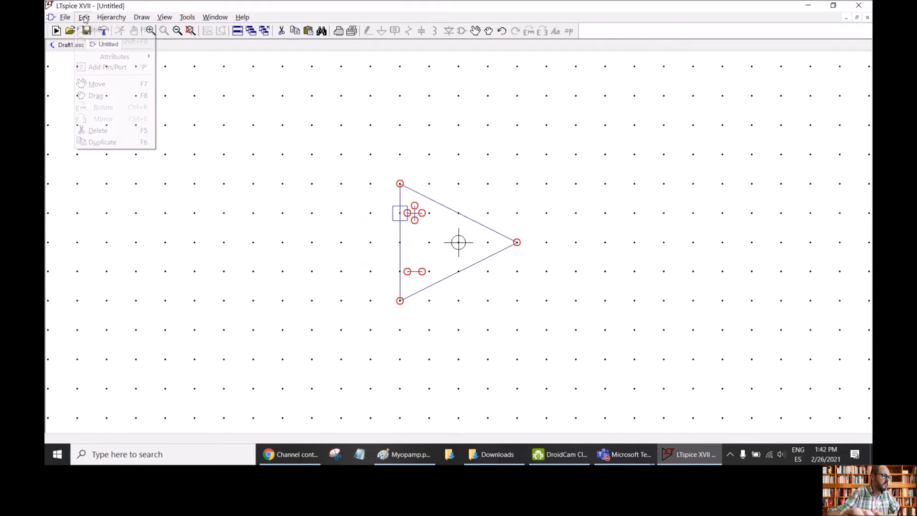
click(110, 67)
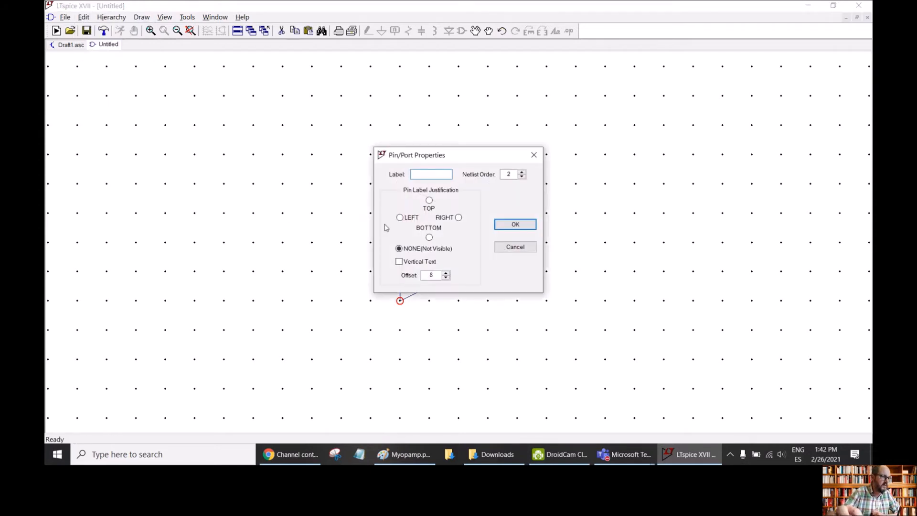
text(2)
key(Return)
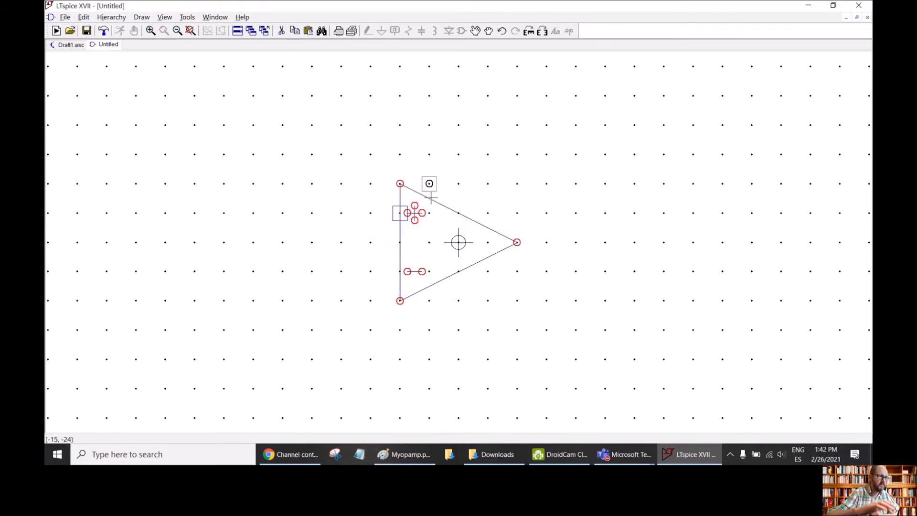
click(400, 271)
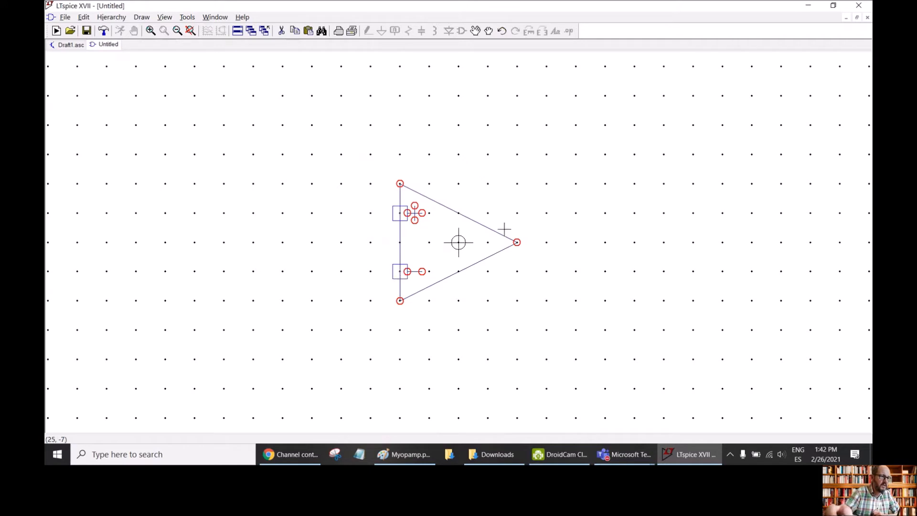
Add a pin with no label text, netlist order 3 and no visible label at the triangle's output vertex
click(84, 17)
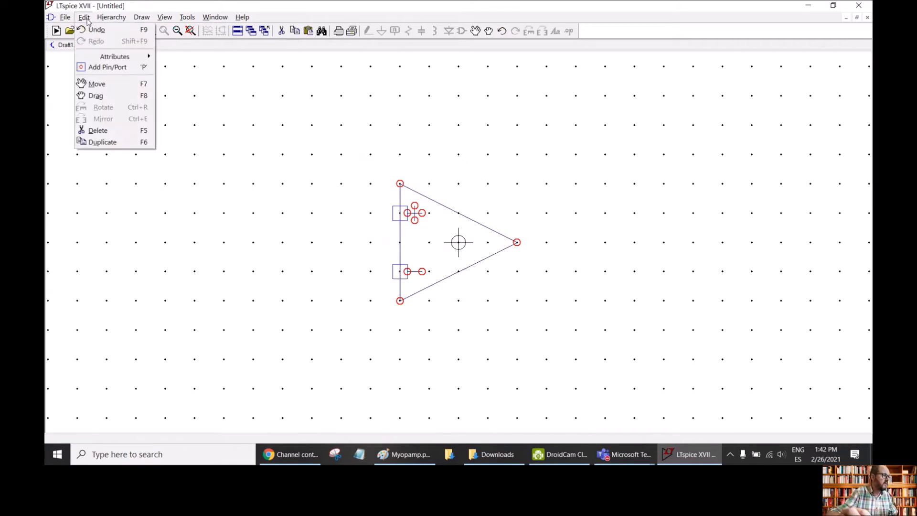
click(92, 65)
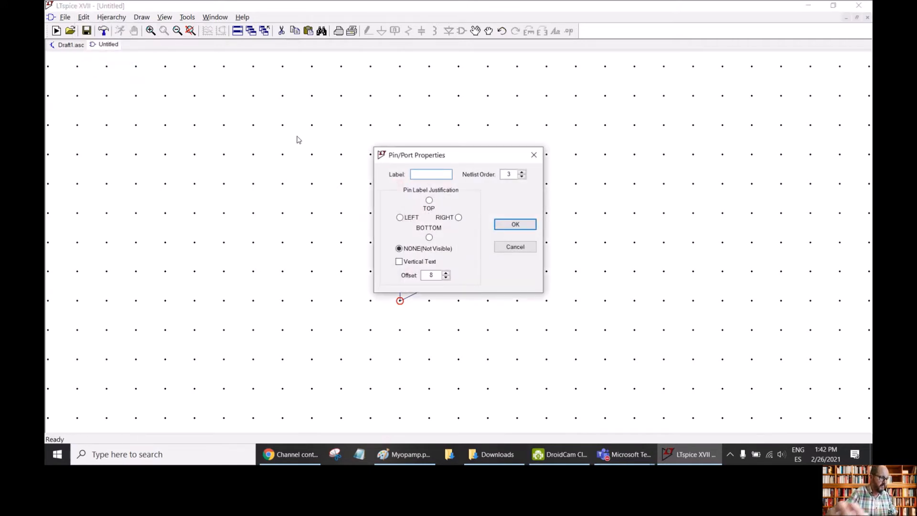
key(Return)
click(517, 242)
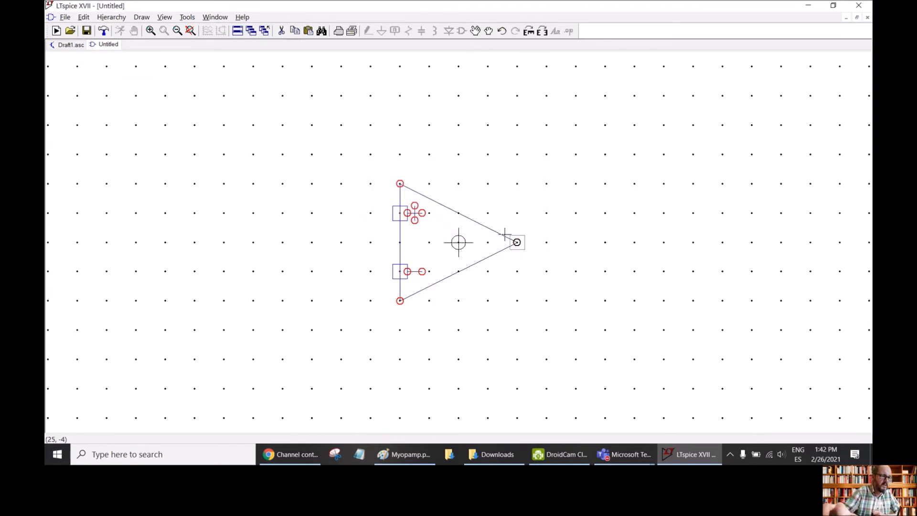
right_click(493, 156)
key(Escape)
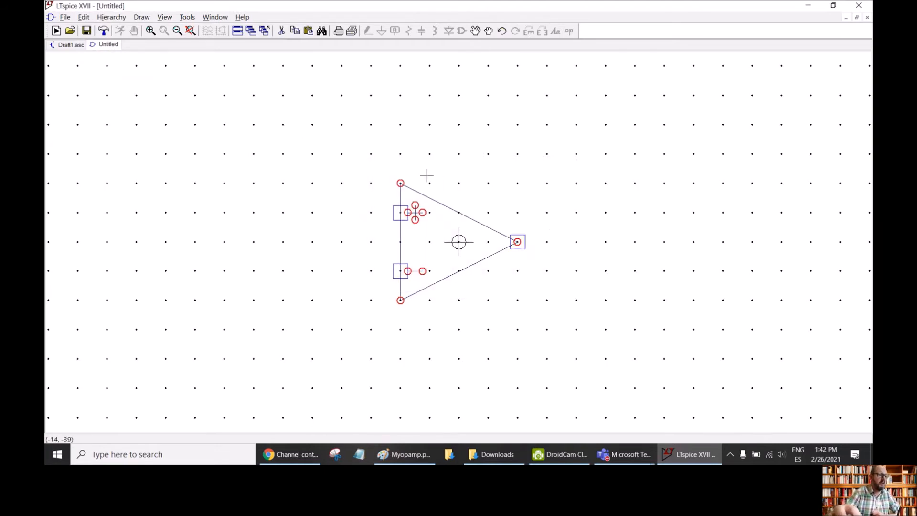
Open the properties of the pin beside the plus sign and check them against the terminal numbering in Myopamp.png
right_click(397, 214)
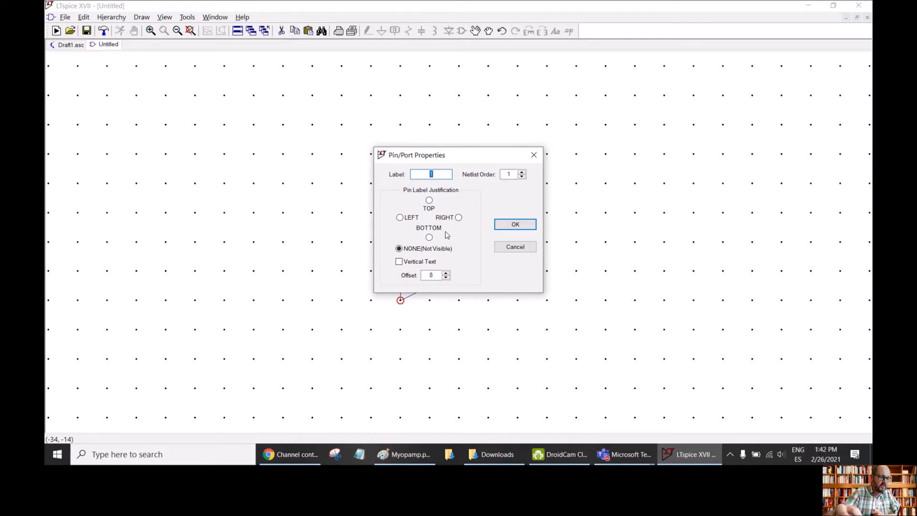
click(498, 456)
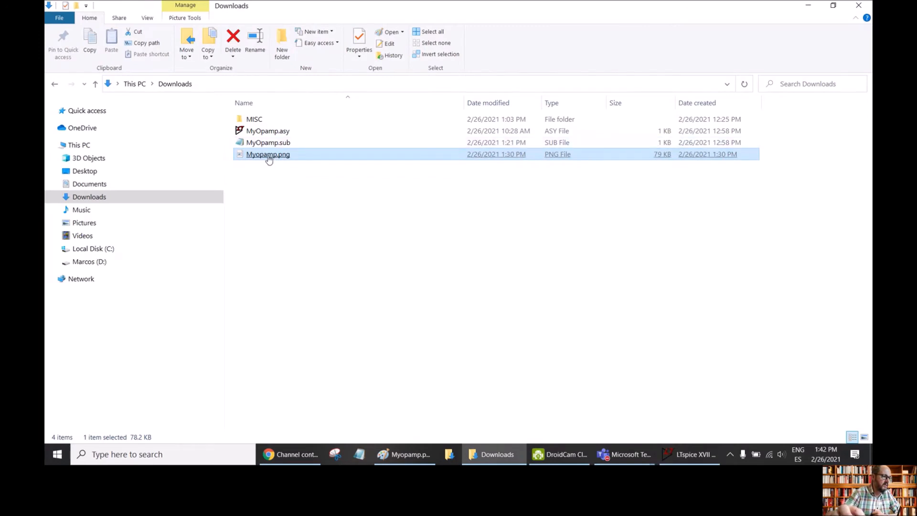
double_click(268, 154)
scroll(330, 194, down, 5)
scroll(329, 194, up, 2)
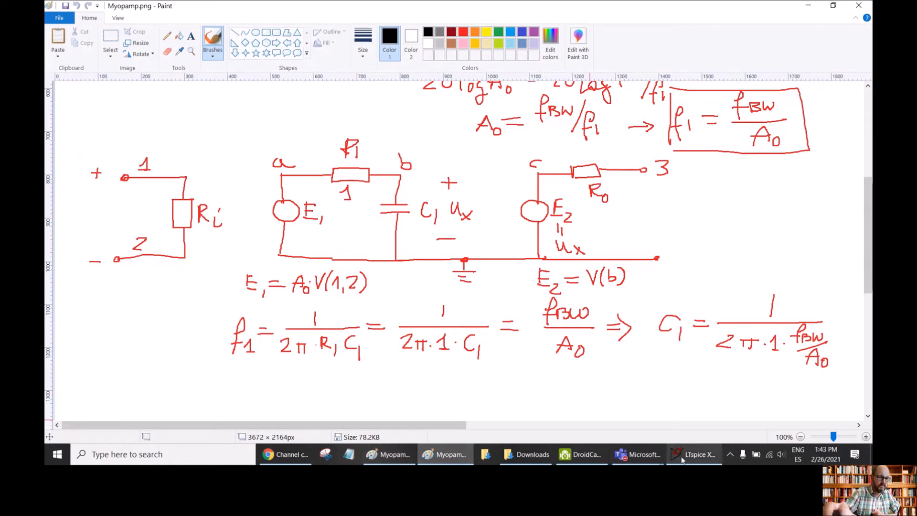
Check the node order in MyOpamp.sub against the plus pin's netlist order in LTspice and close the pin properties
click(527, 455)
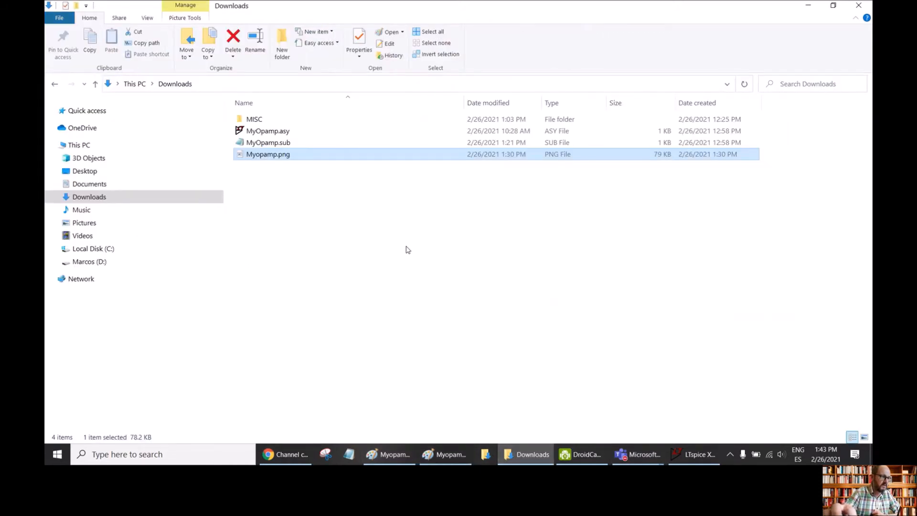
double_click(279, 142)
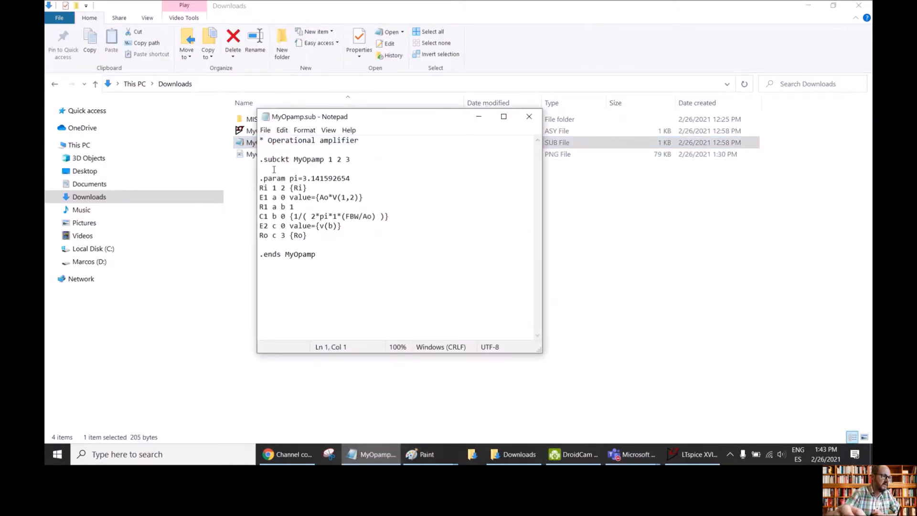
scroll(328, 209, up, 6)
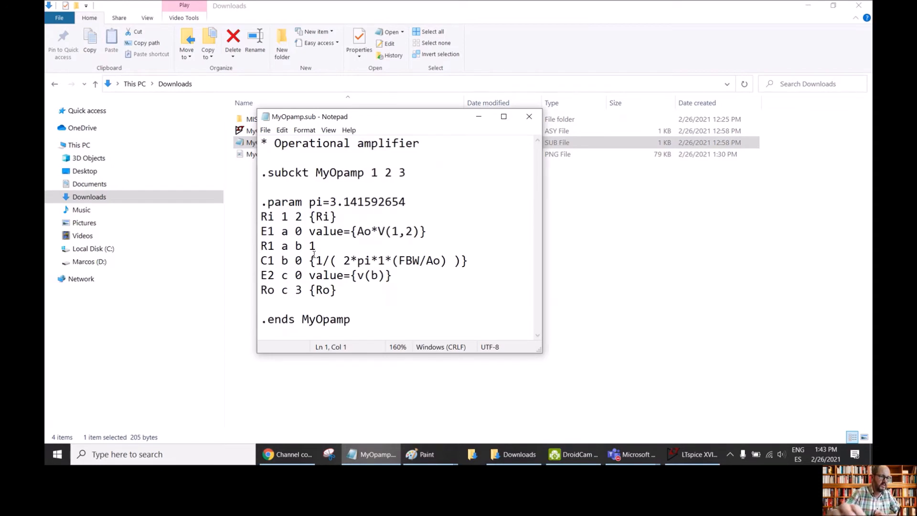
click(692, 454)
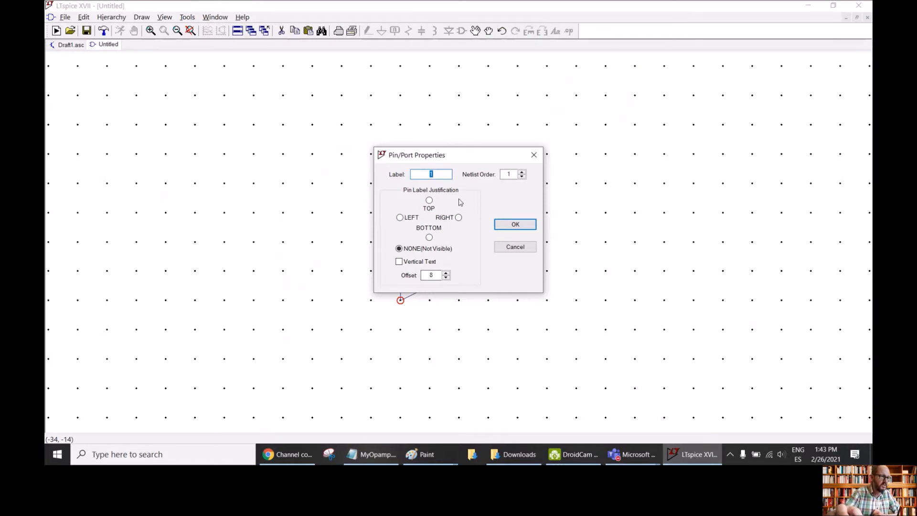
click(515, 224)
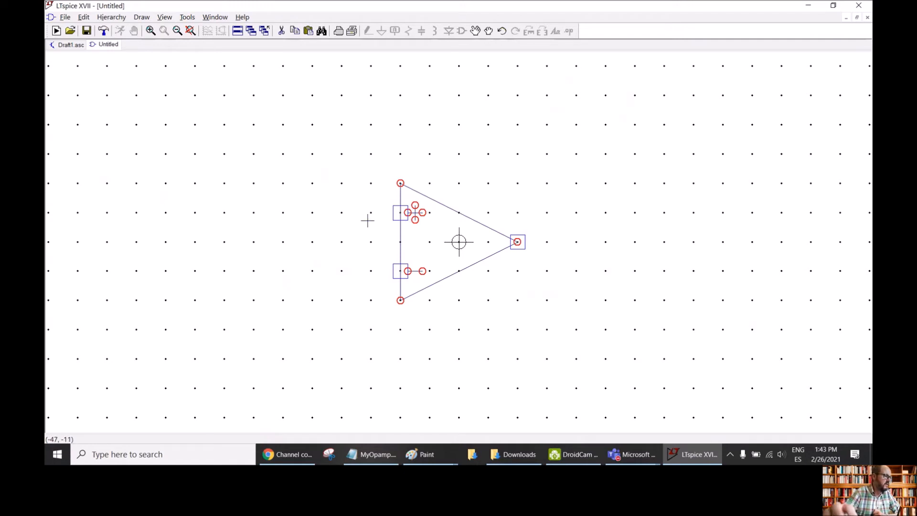
click(70, 31)
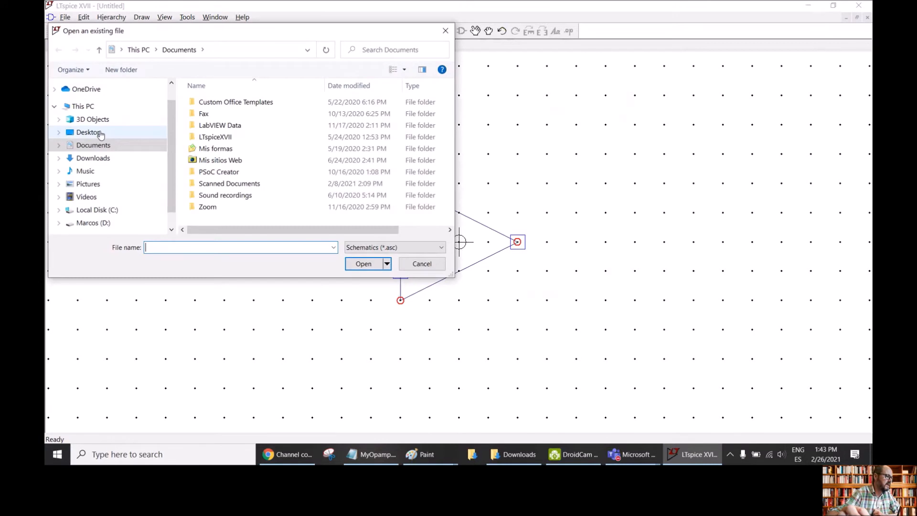
click(98, 159)
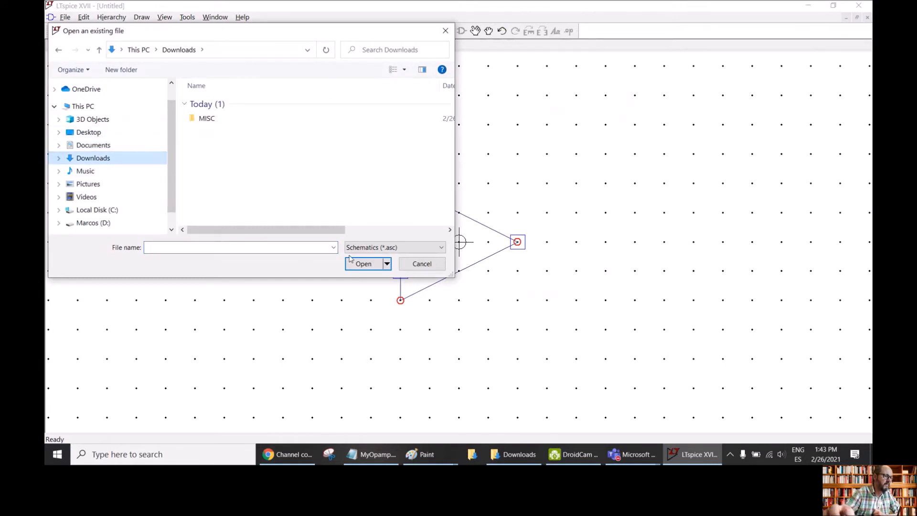
click(426, 265)
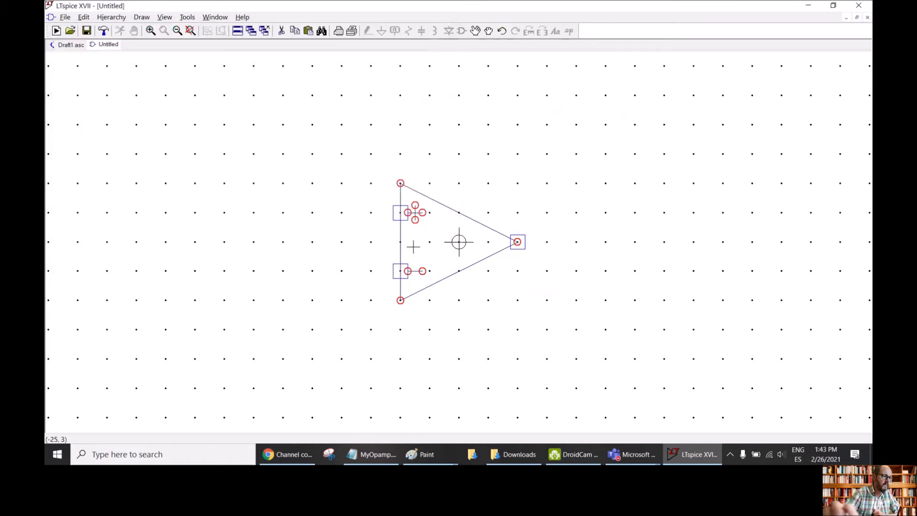
Open the existing symbol MyOpamp.asy from the Downloads folder in LTspice
click(513, 455)
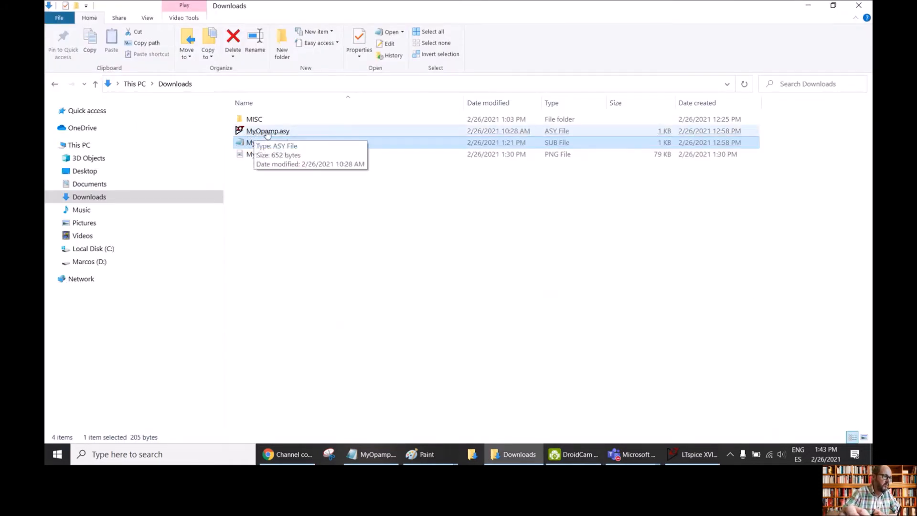
click(281, 136)
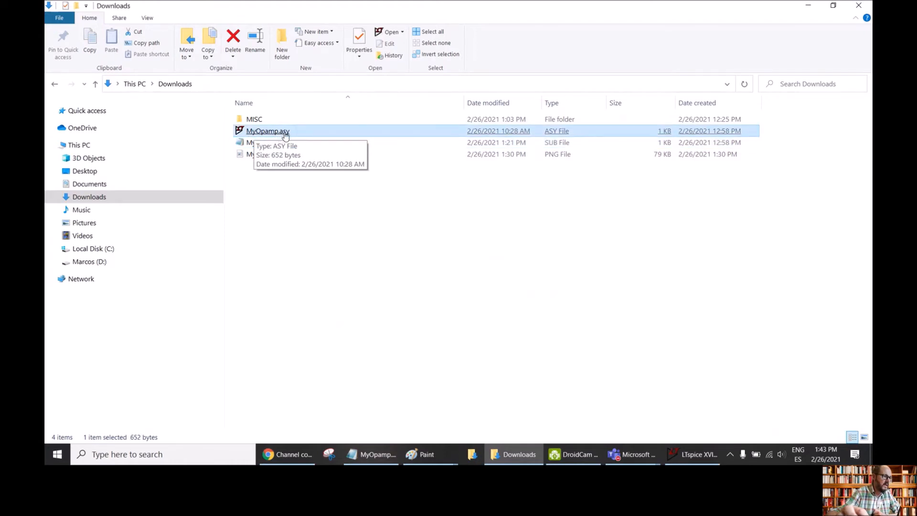
double_click(275, 136)
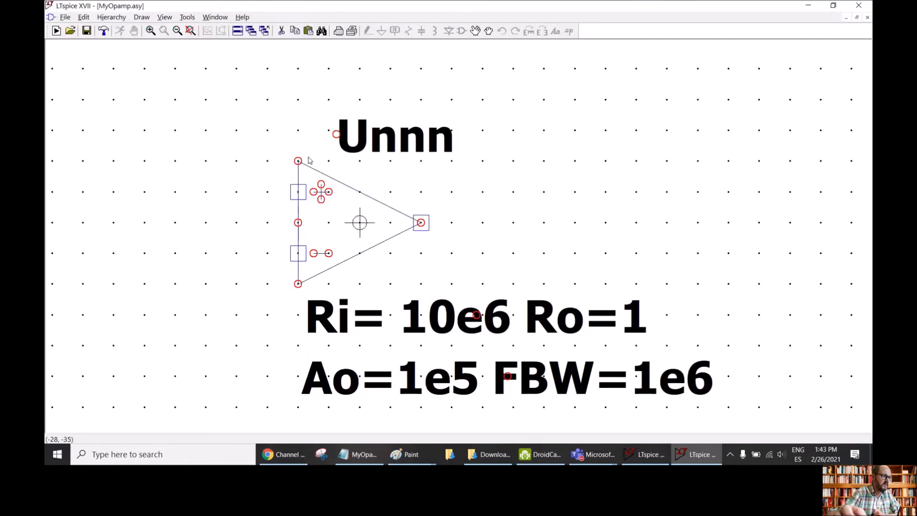
scroll(254, 198, down, 4)
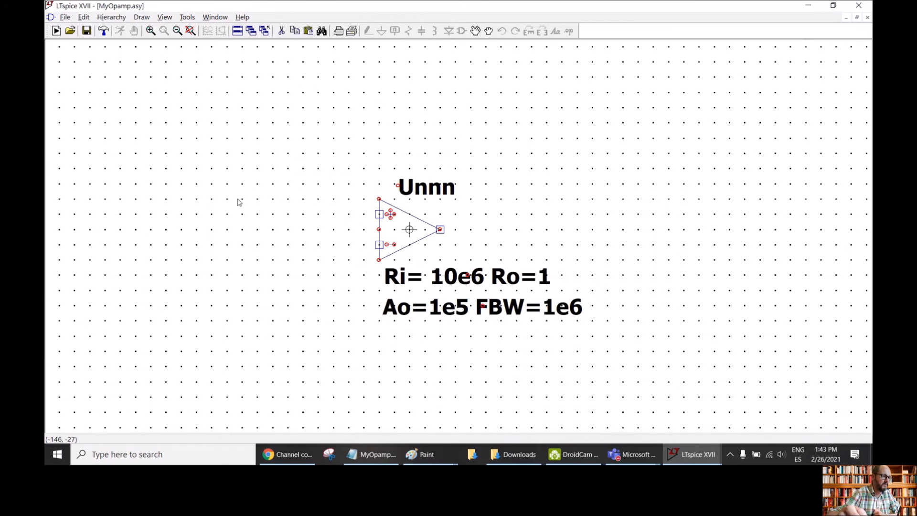
scroll(242, 203, up, 2)
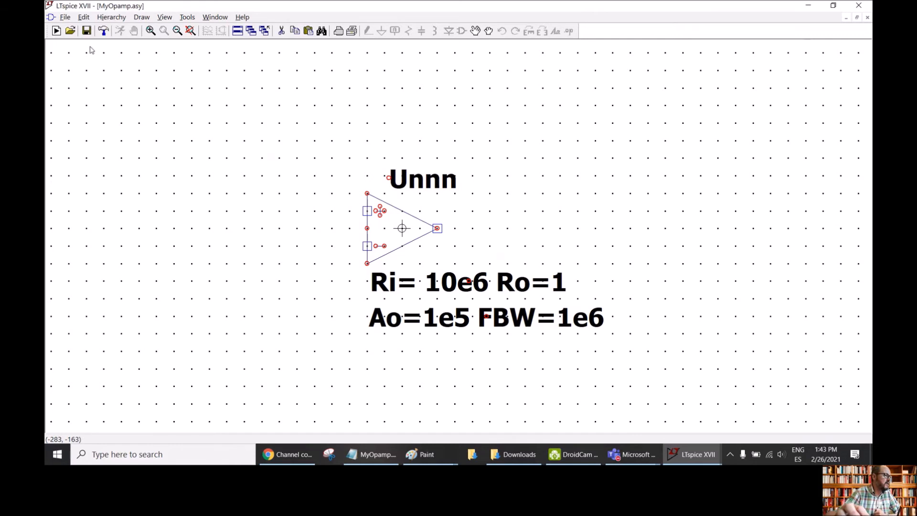
Open the symbol's attributes for editing and place the dialog clear of the drawing
click(84, 17)
mouse_move(110, 57)
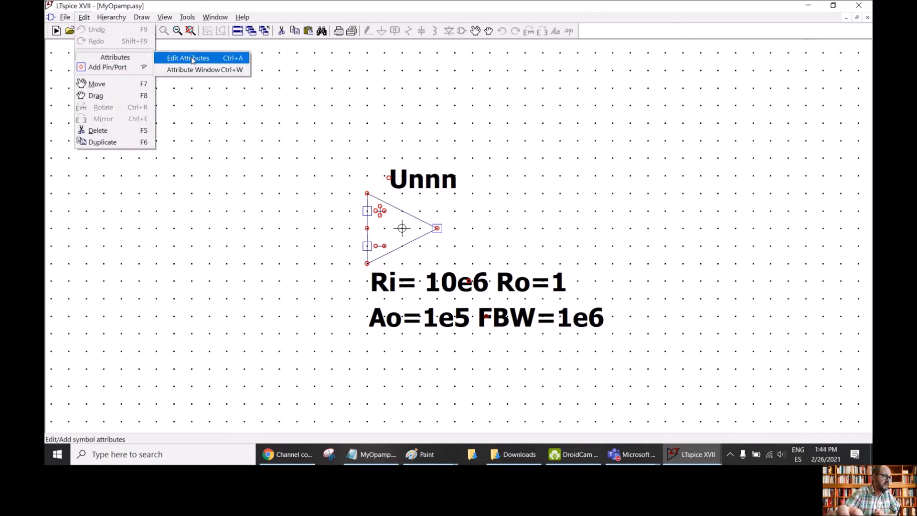
click(192, 59)
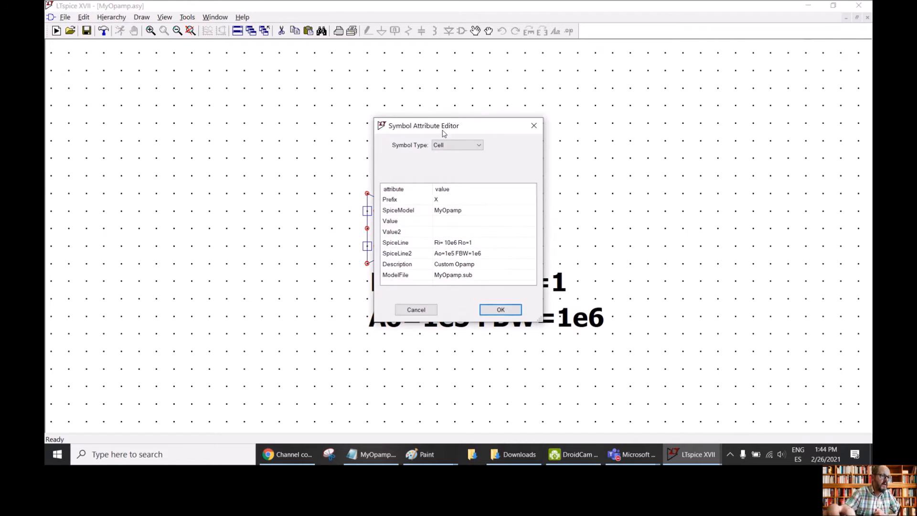
drag(447, 128, 251, 89)
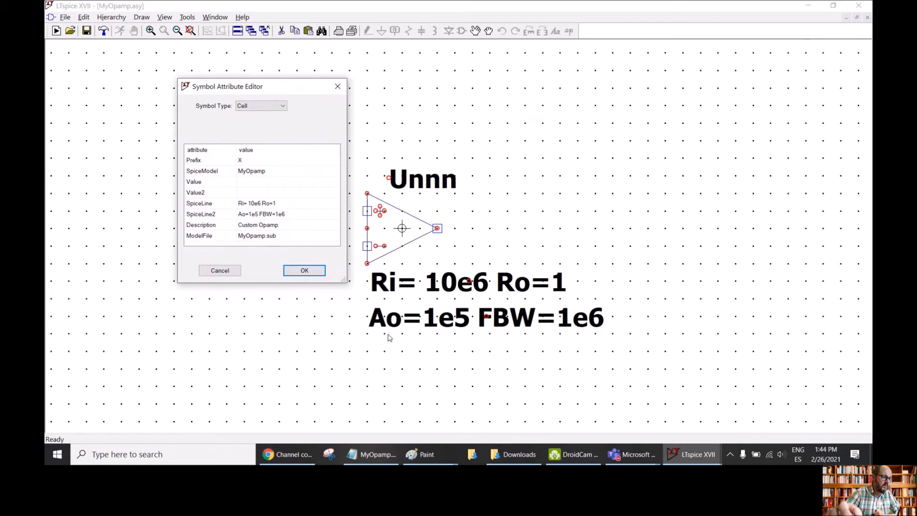
Bring up MyOpamp.sub in Notepad beside the symbol attributes and compare its .subckt line with the SpiceModel name
click(377, 456)
drag(386, 119, 520, 121)
drag(399, 176, 548, 176)
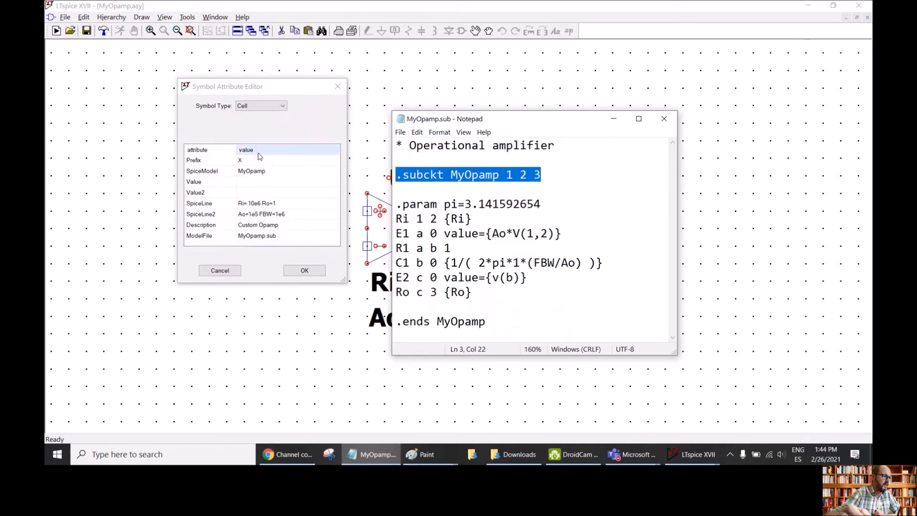
click(258, 91)
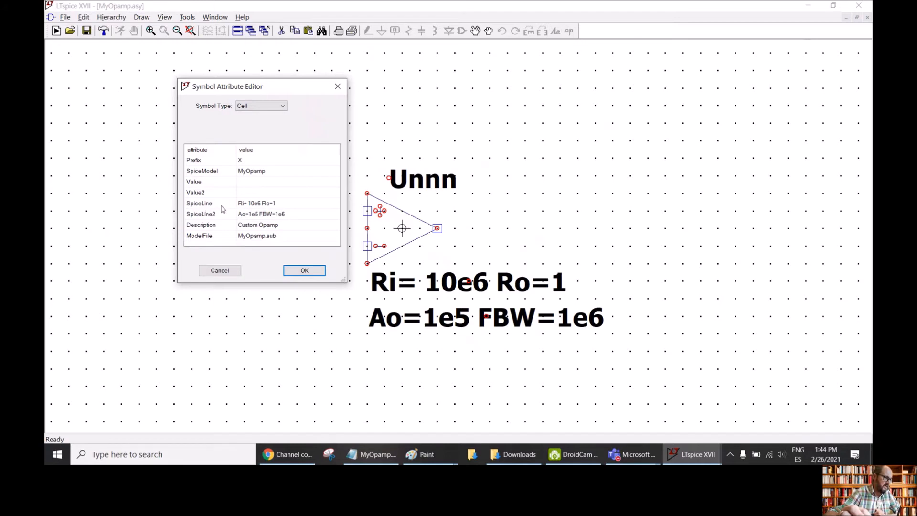
Examine the SpiceLine and SpiceLine2 attributes that pass the op-amp parameters to the subcircuit
click(252, 203)
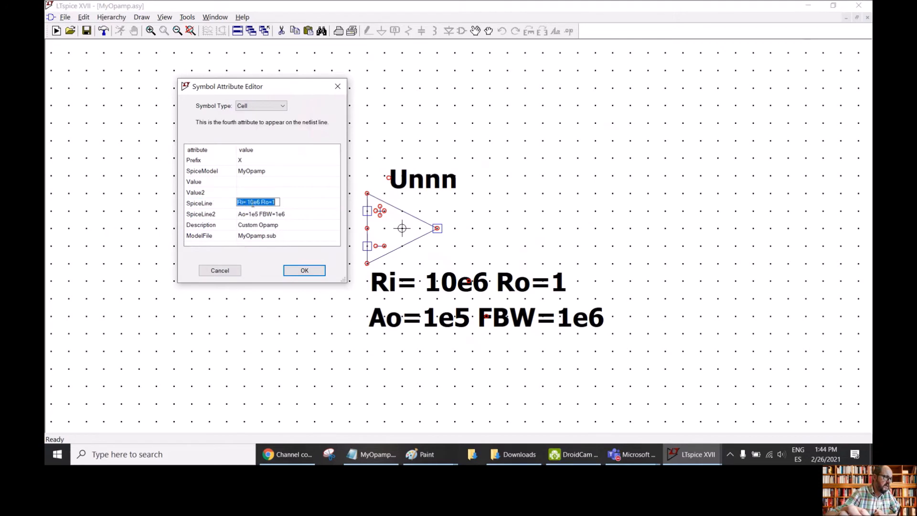
click(240, 202)
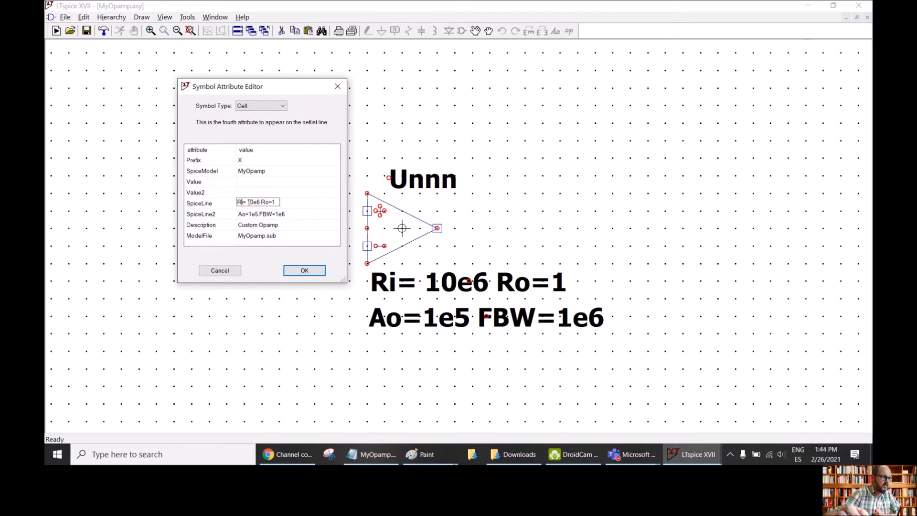
click(287, 206)
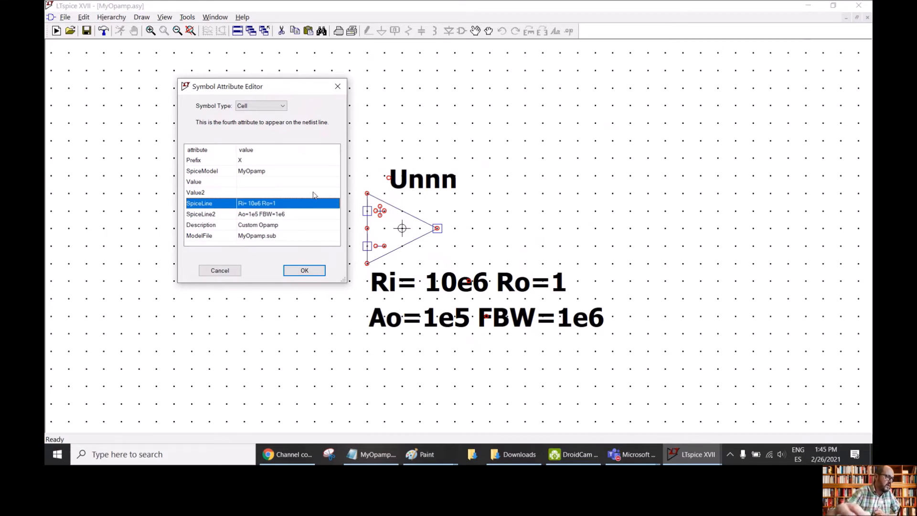
click(249, 217)
click(242, 216)
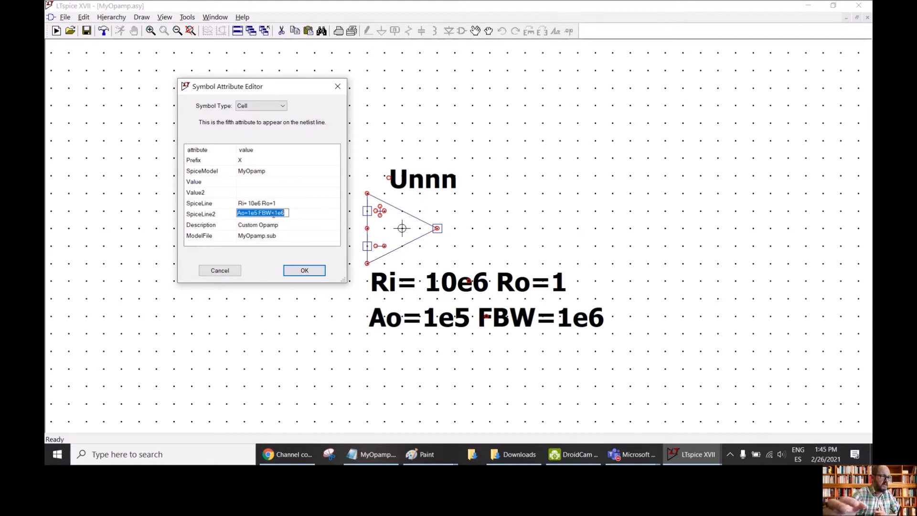
Examine the Description and ModelFile attributes, and open the referenced MyOpamp.sub from the Downloads folder
click(270, 228)
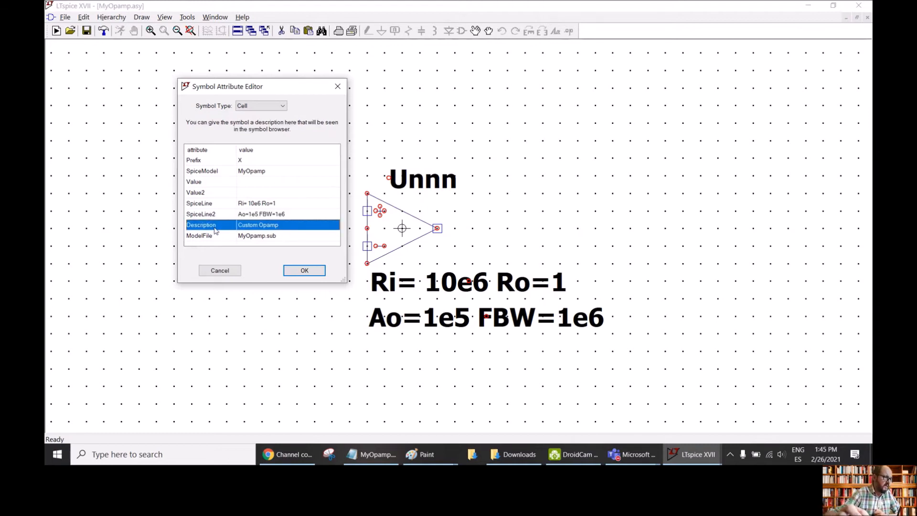
click(246, 239)
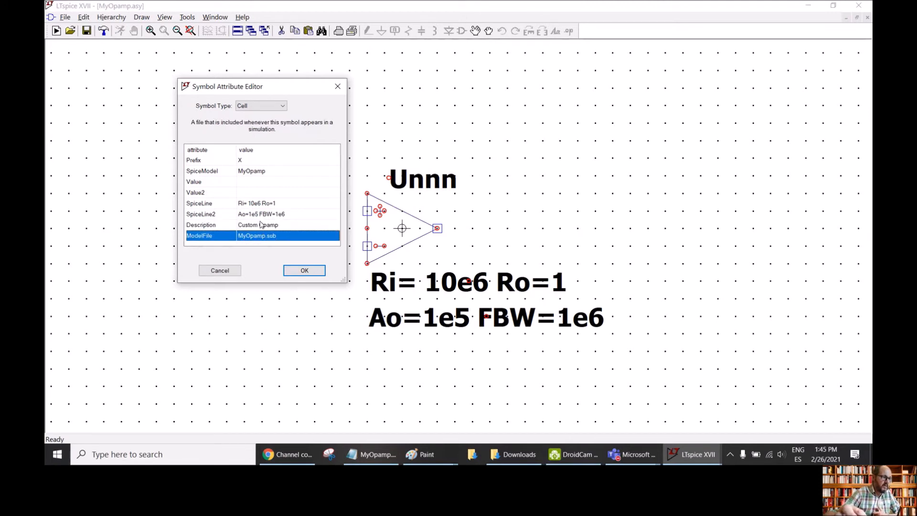
click(245, 226)
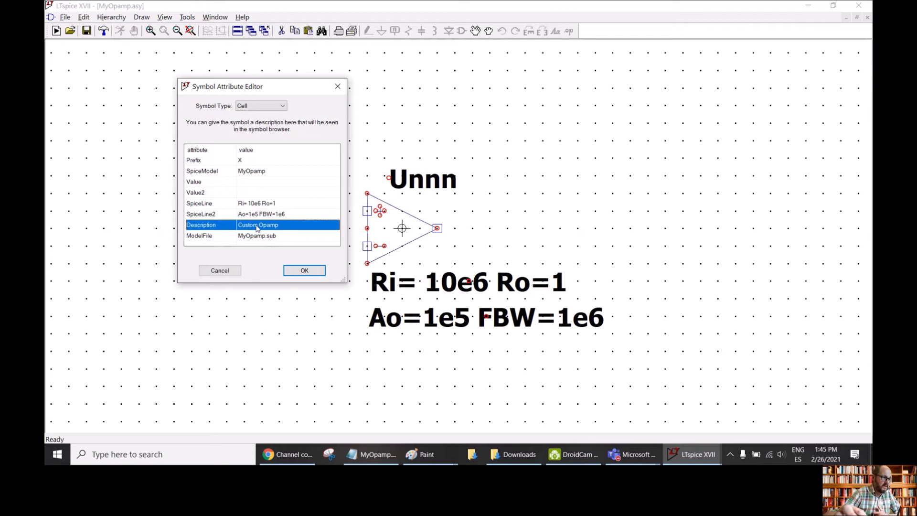
click(228, 239)
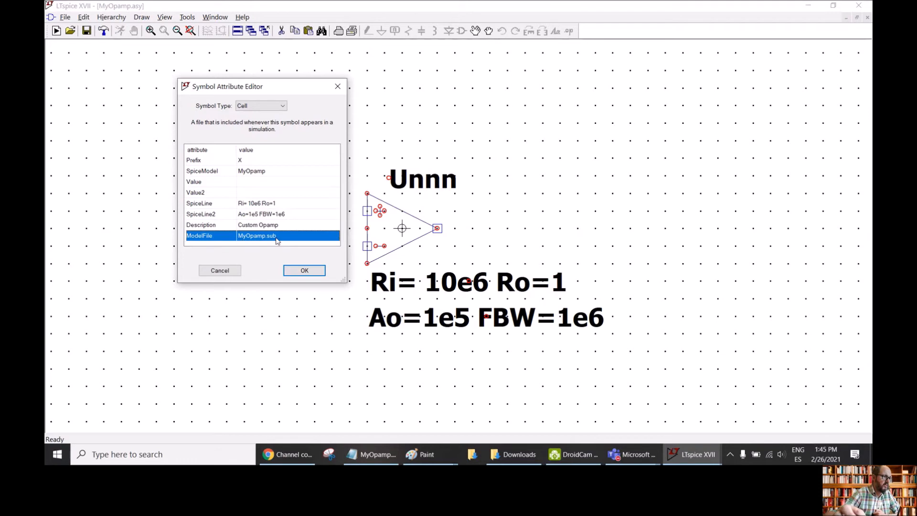
click(513, 454)
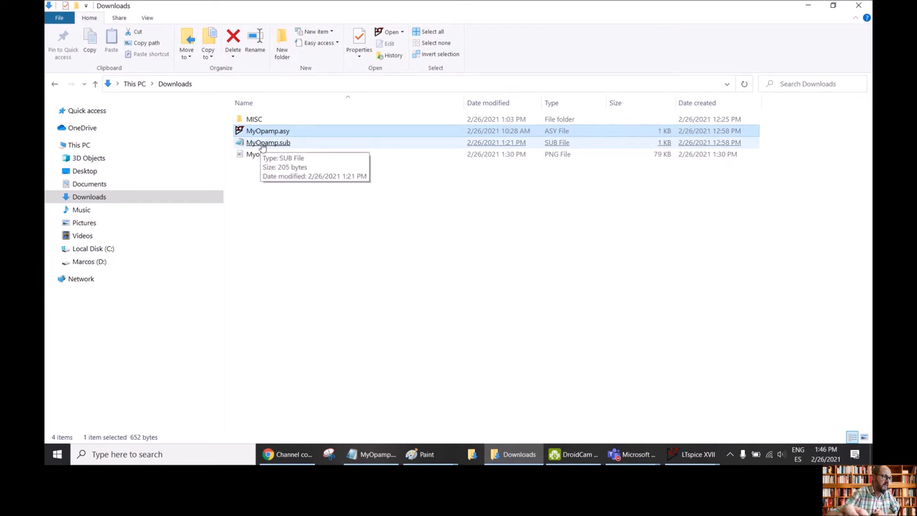
double_click(269, 143)
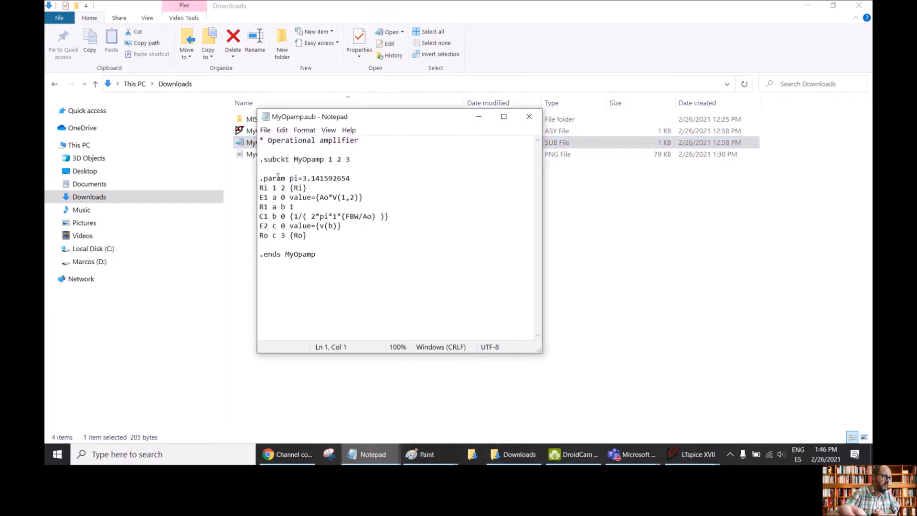
Close the MyOpamp.sub netlist, switch back to the MyOpamp.asy symbol in LTspice and accept its attribute settings
click(529, 117)
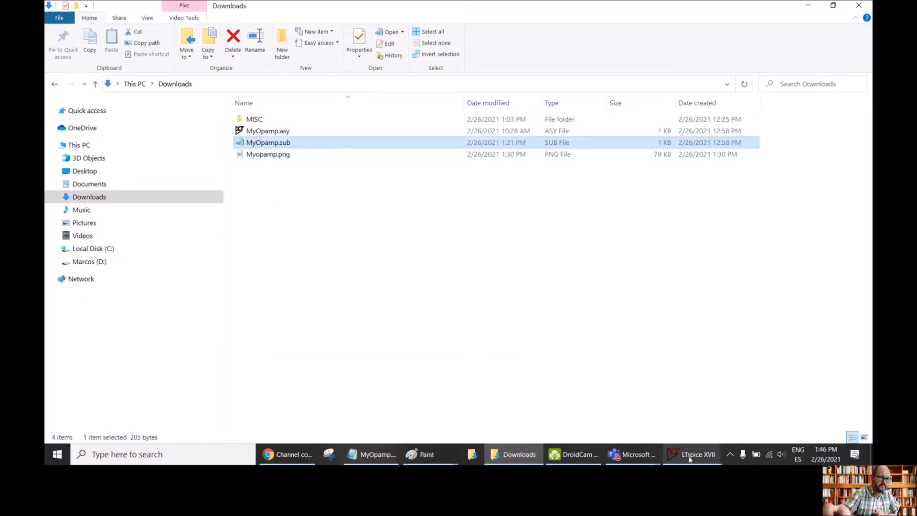
mouse_move(684, 459)
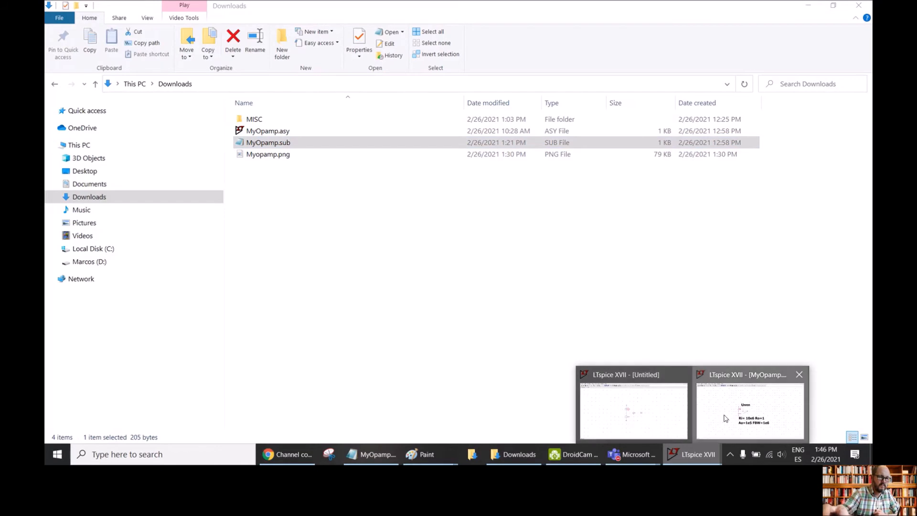
click(705, 423)
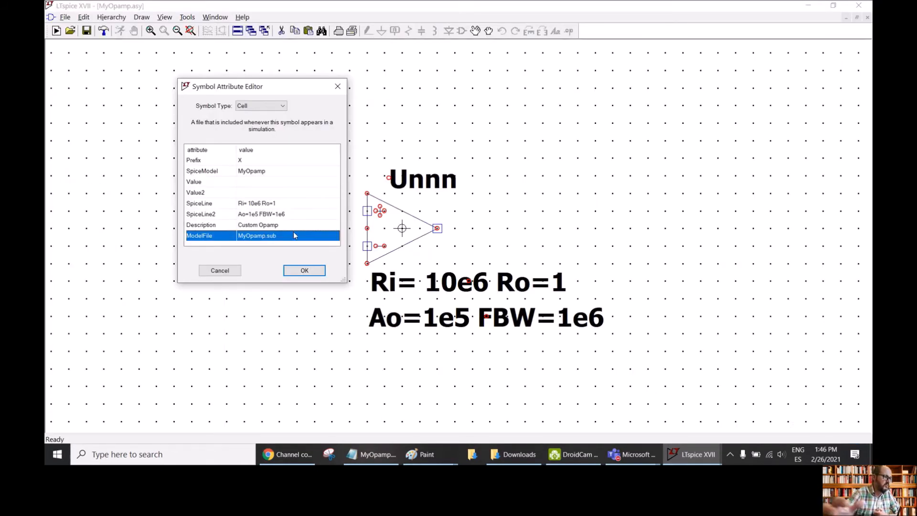
click(306, 272)
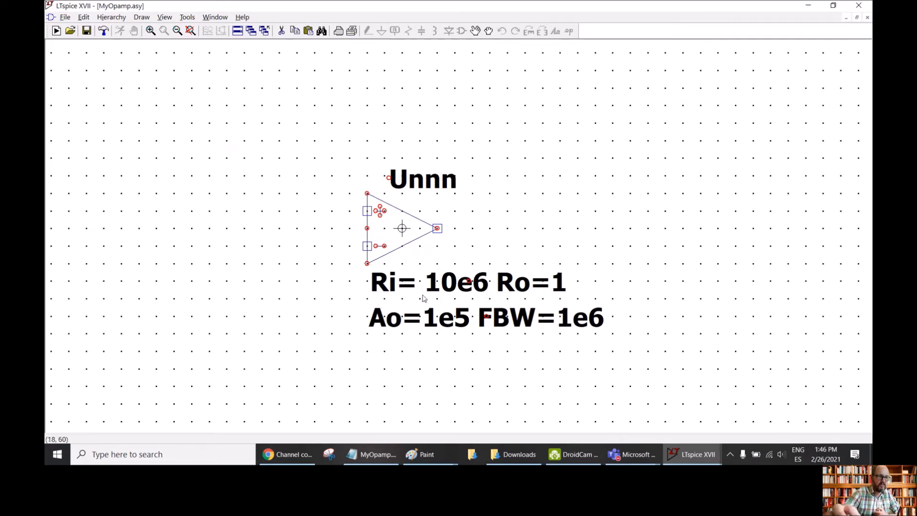
Add a Value attribute label to the symbol and place it up and to the right of the triangle
click(84, 17)
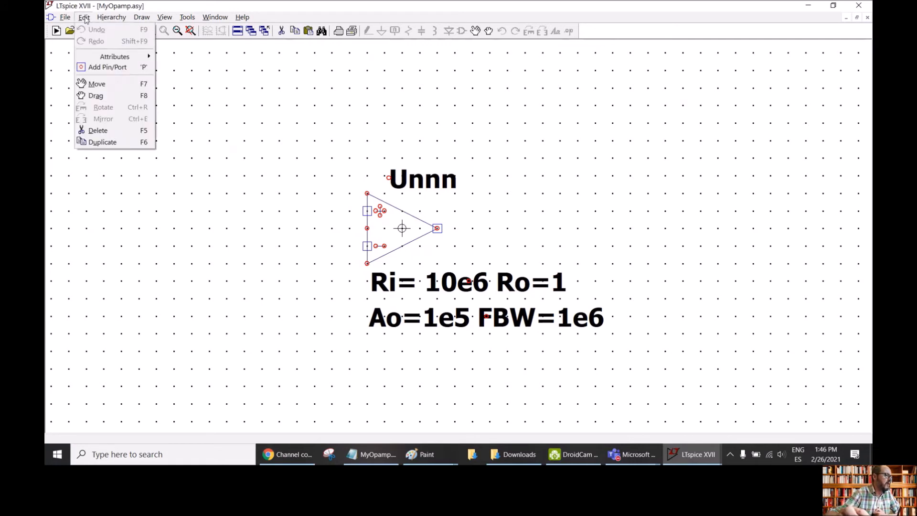
mouse_move(112, 60)
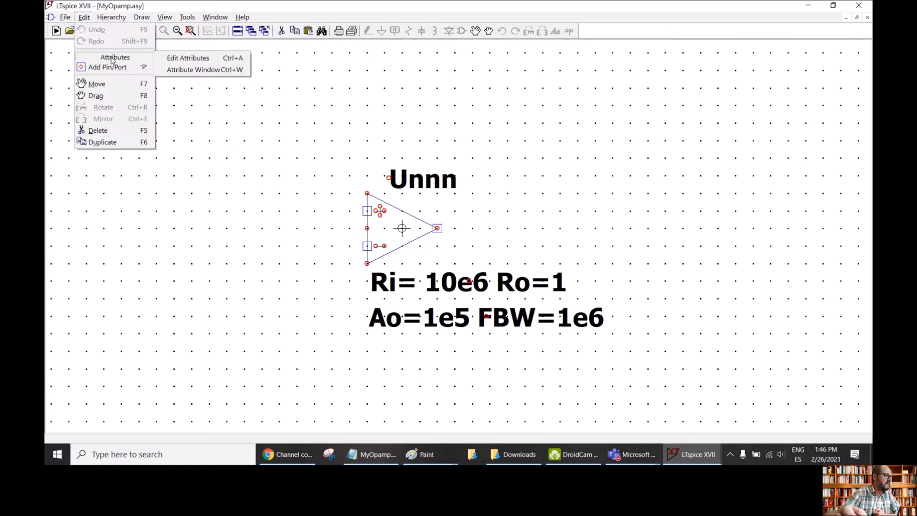
click(201, 72)
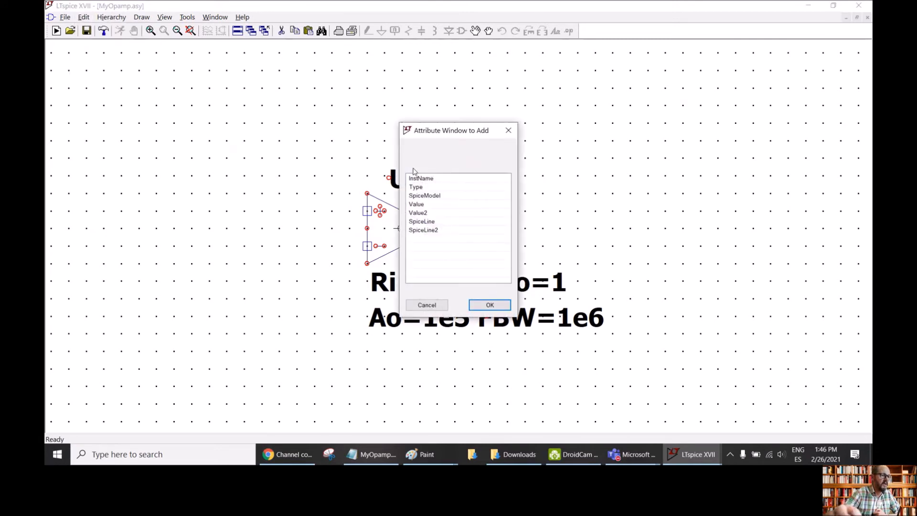
click(434, 206)
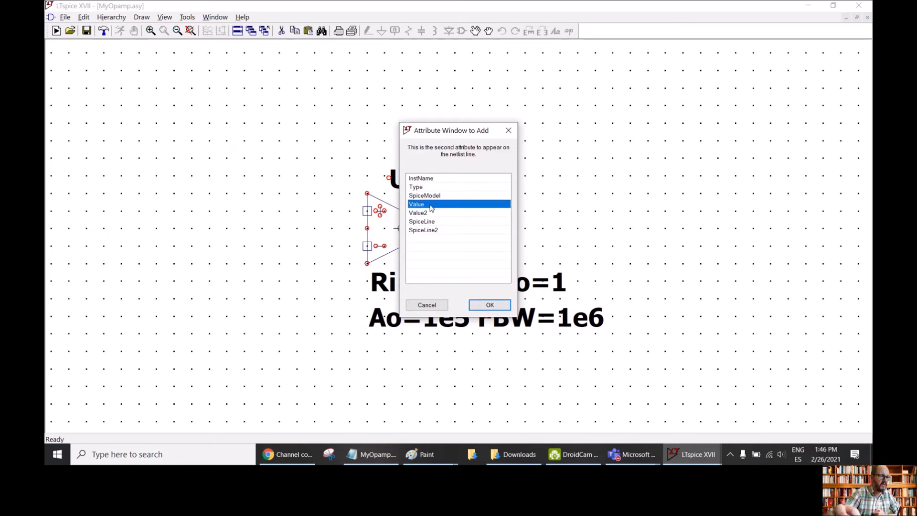
click(490, 304)
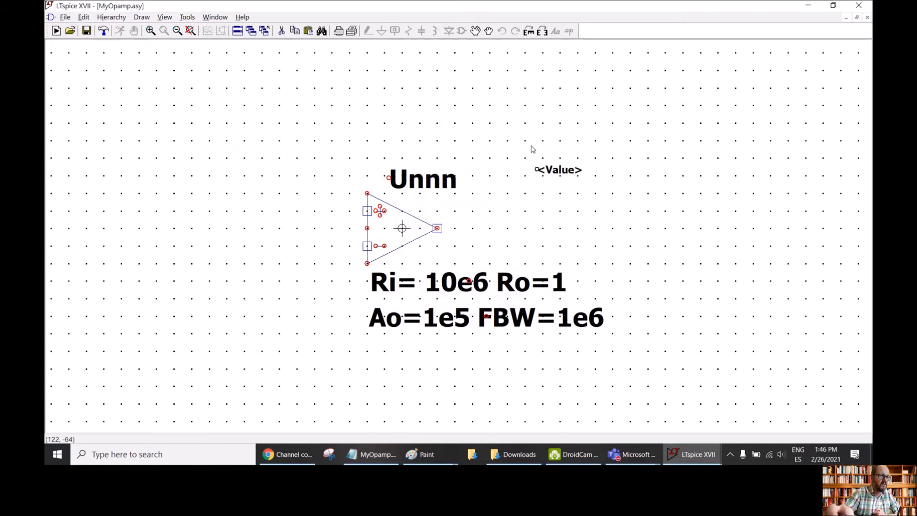
click(510, 153)
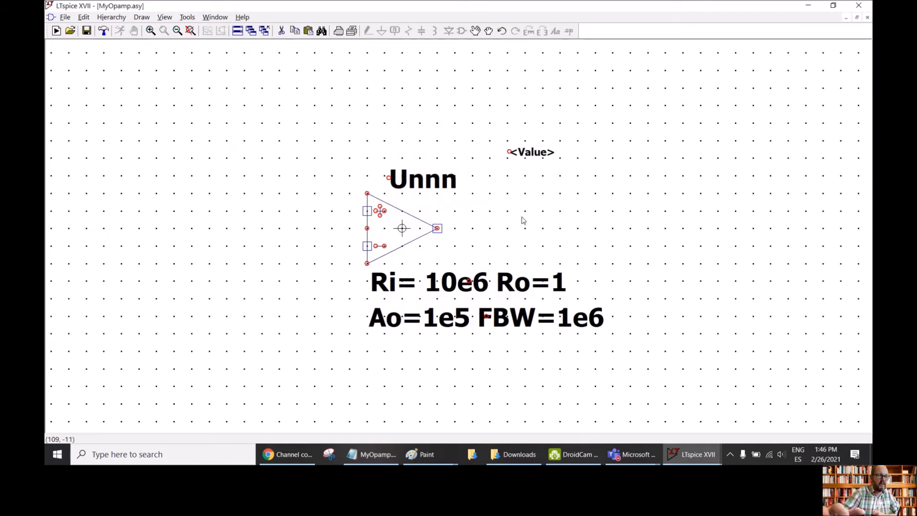
Set the font size of the Value label to 1.5 (default)
right_click(526, 154)
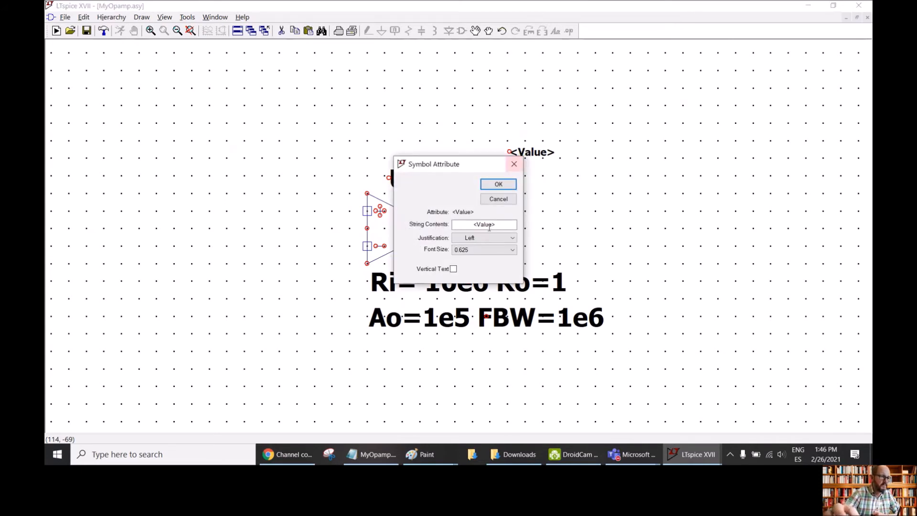
click(475, 253)
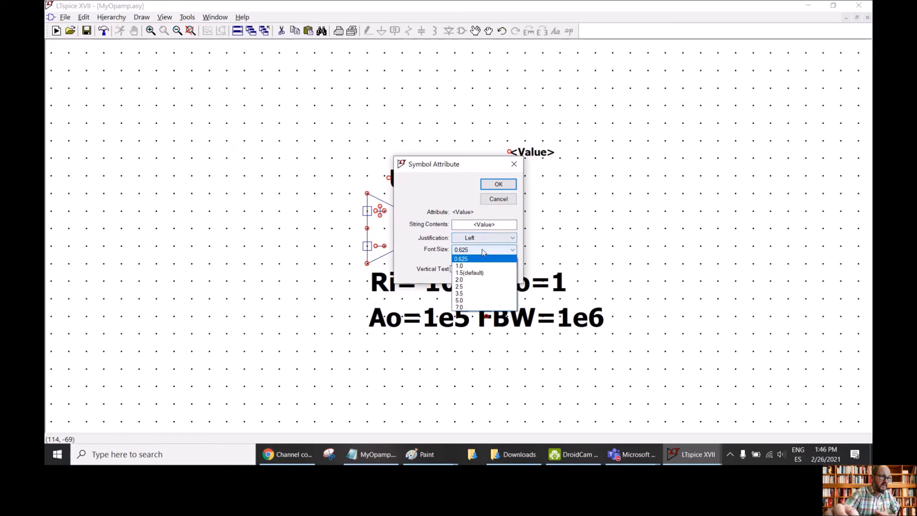
click(476, 276)
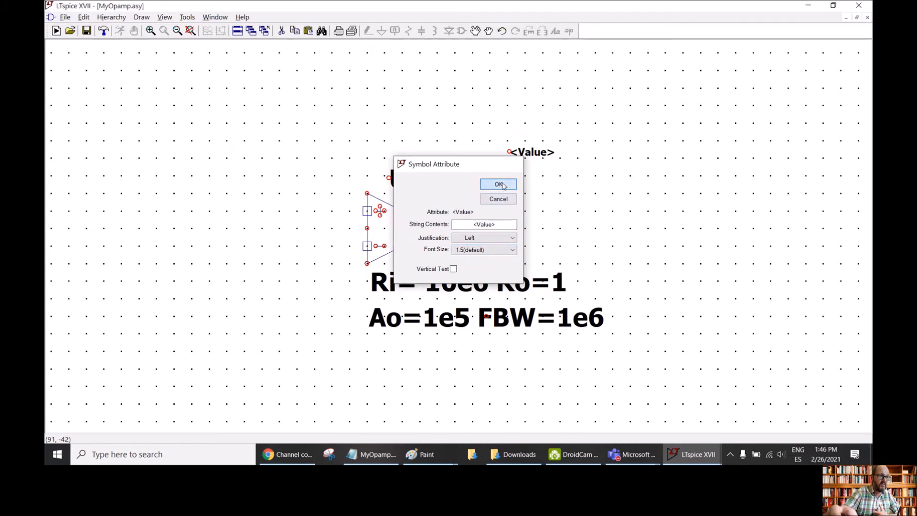
click(498, 185)
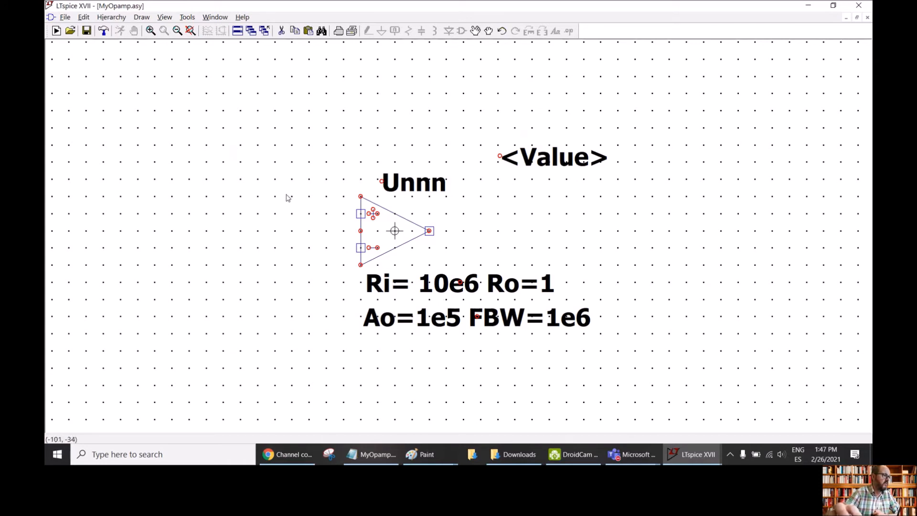
Delete the Value label from the drawing and save the MyOpamp.asy symbol
click(281, 33)
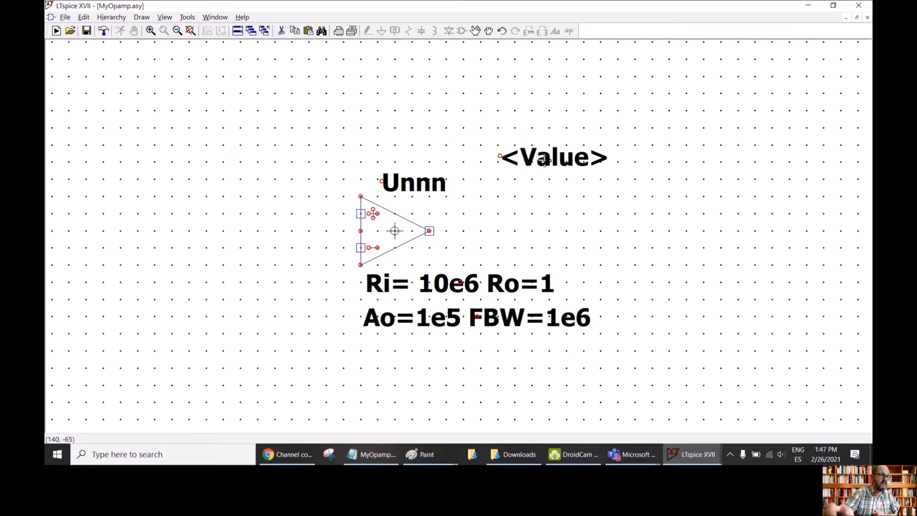
click(536, 158)
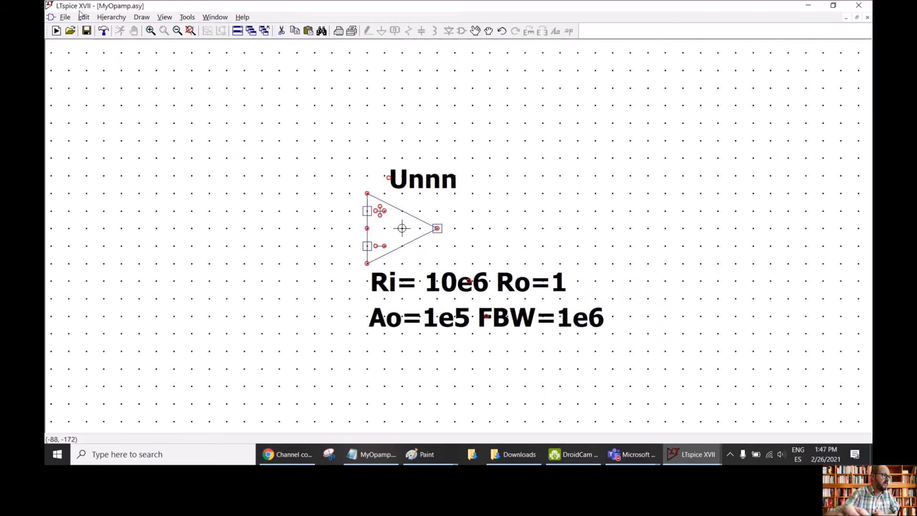
click(86, 31)
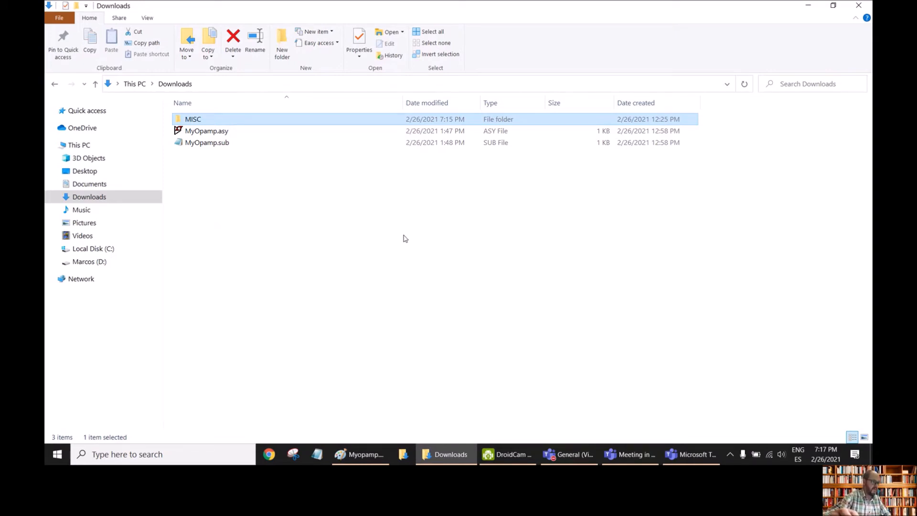
click(217, 135)
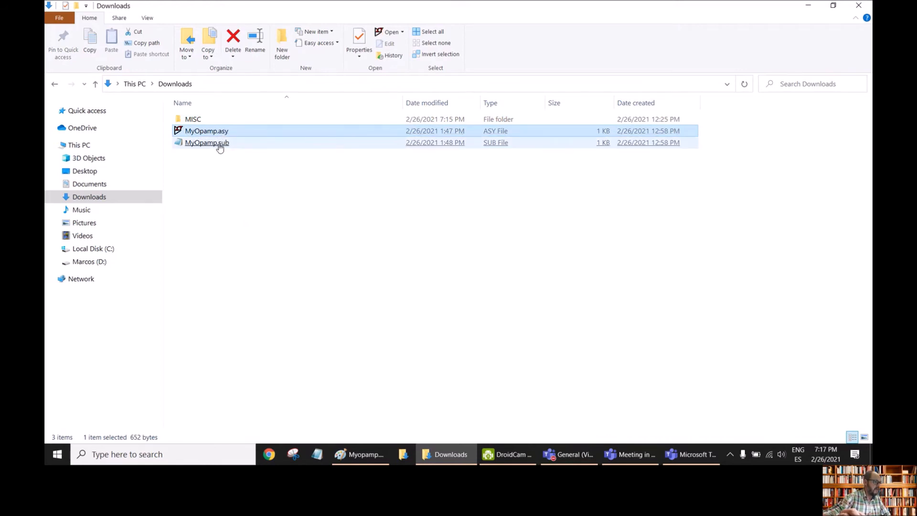
click(216, 146)
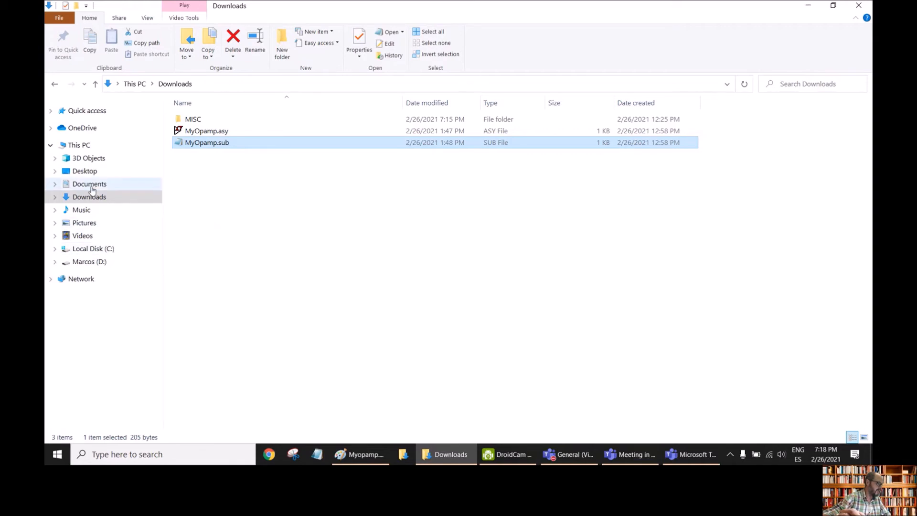
click(200, 164)
Copy MyOpamp.asy from the Downloads folder into Documents\LTspiceXVII\lib\sym using File Explorer
click(207, 132)
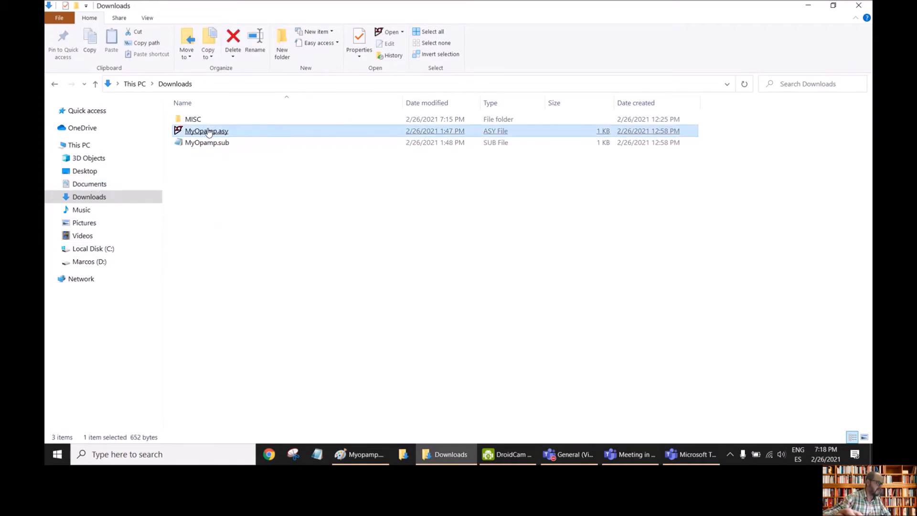
right_click(208, 132)
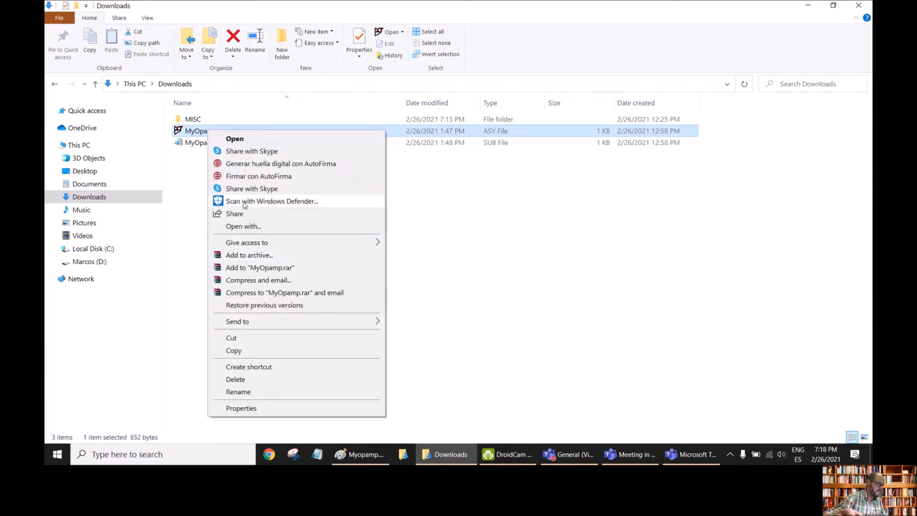
click(234, 351)
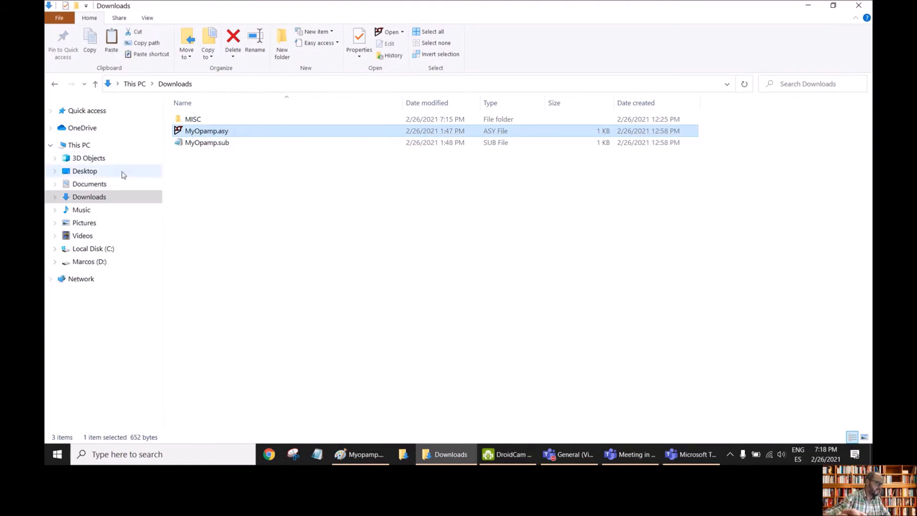
click(91, 184)
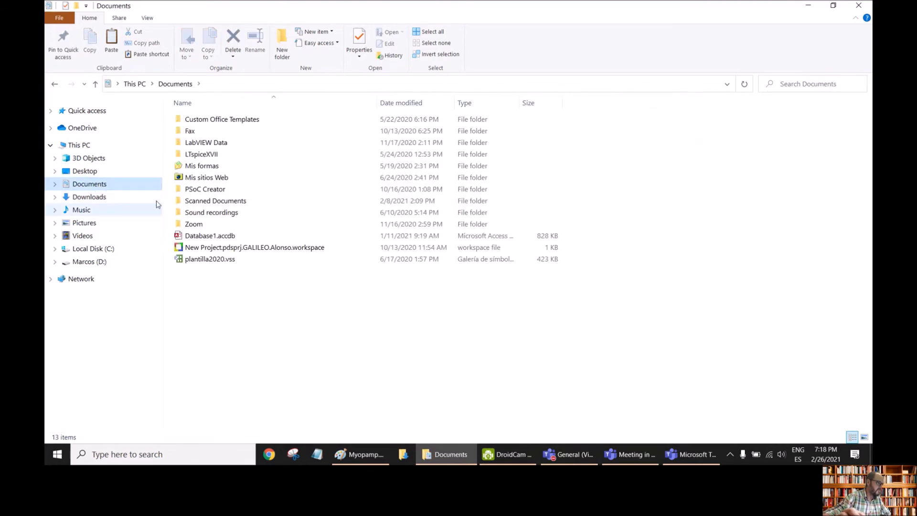
double_click(195, 154)
double_click(189, 132)
click(192, 143)
double_click(191, 144)
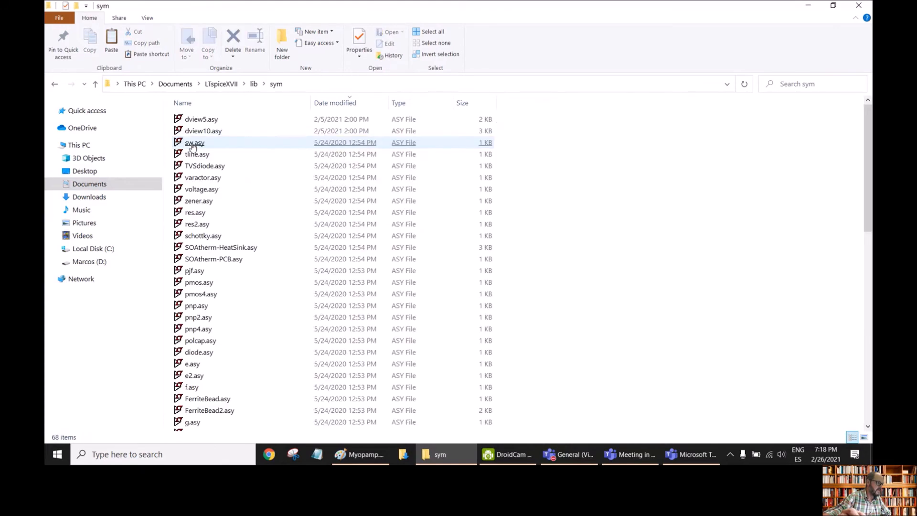
right_click(621, 186)
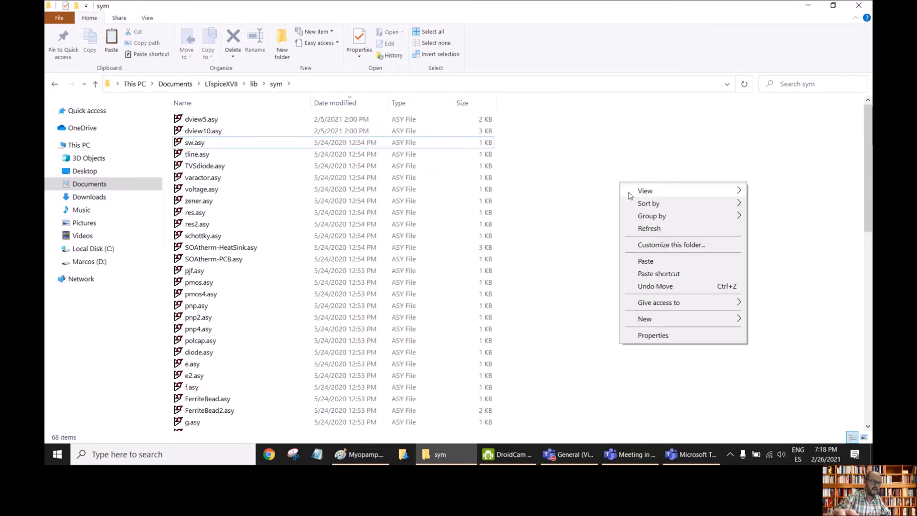
click(653, 262)
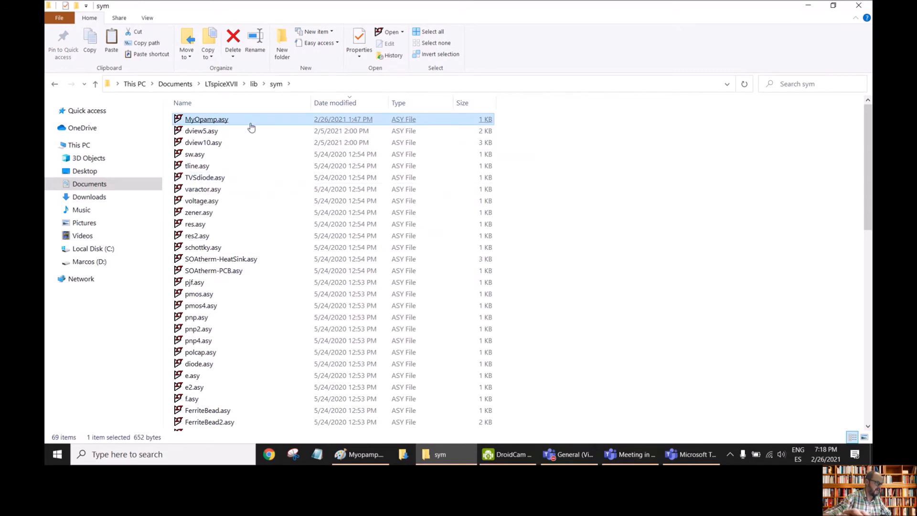
Sort the sym folder by name and again by modification date to locate MyOpamp.asy
click(242, 105)
click(244, 106)
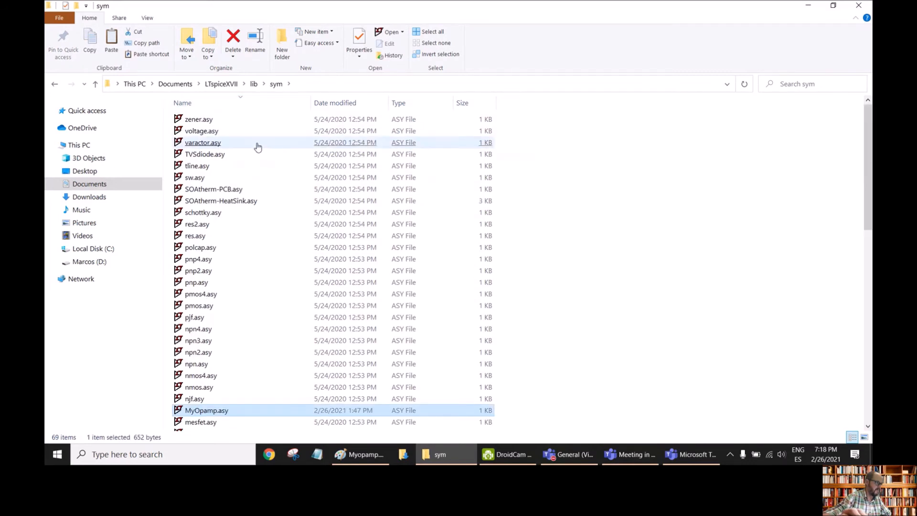
click(333, 102)
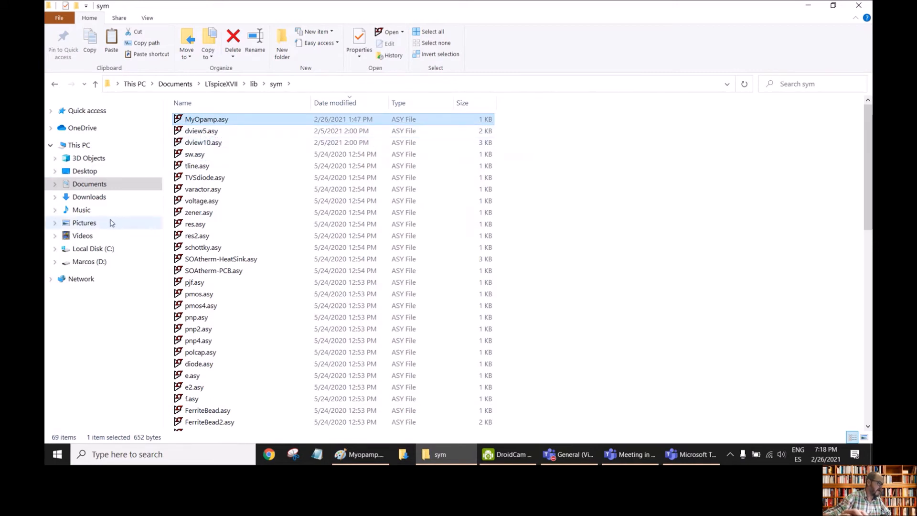
Copy MyOpamp.sub from the Downloads folder into Documents\LTspiceXVII\lib\sub
click(91, 198)
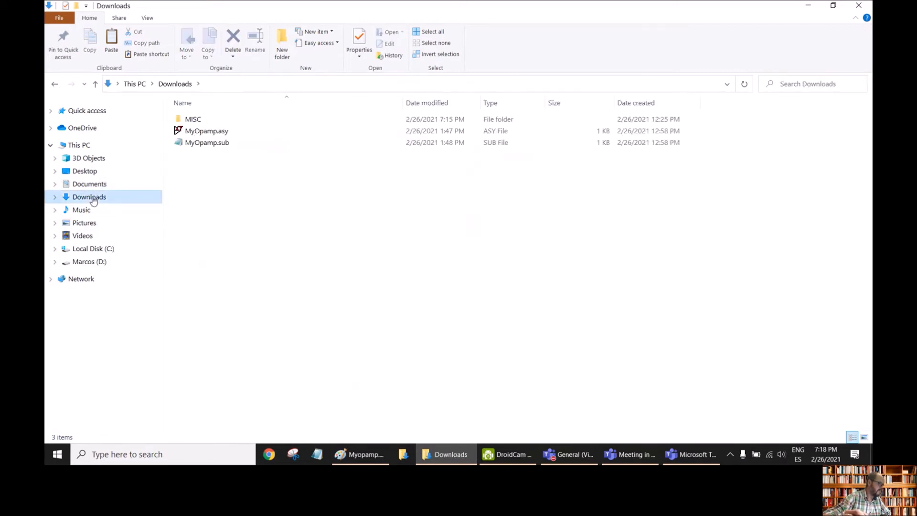
right_click(212, 146)
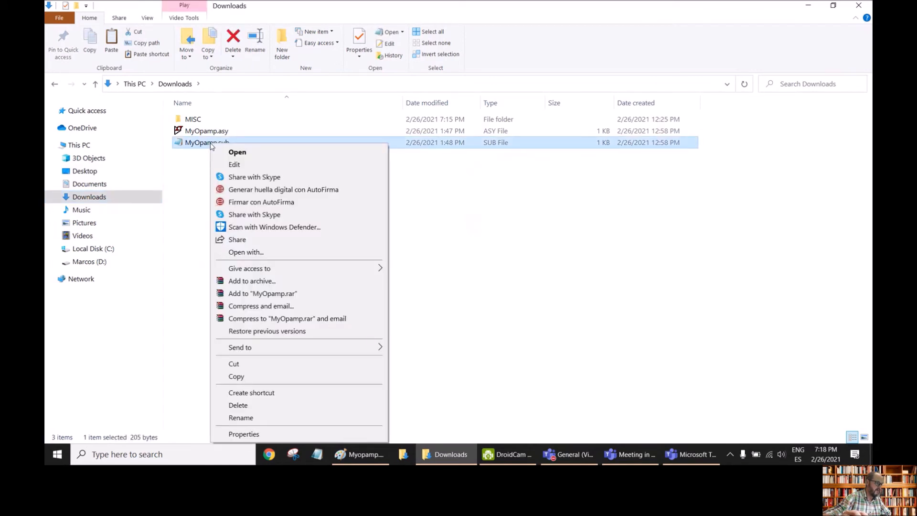
click(253, 379)
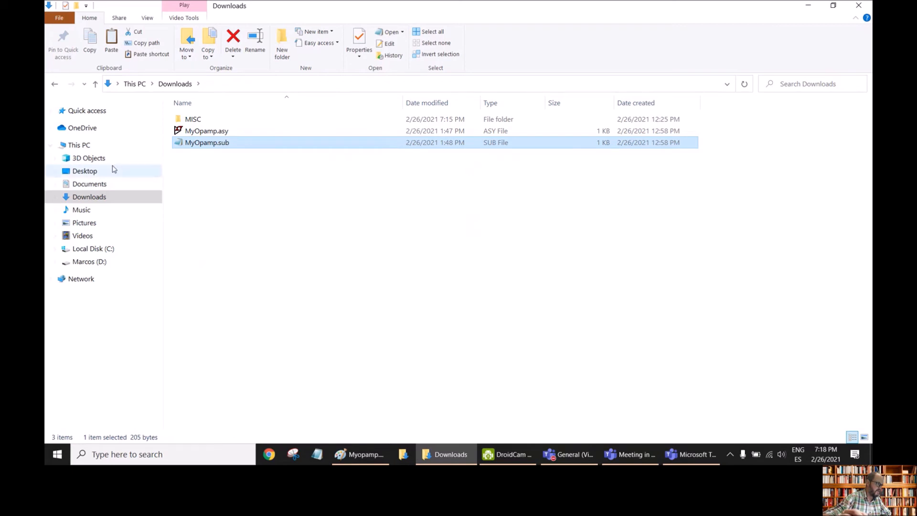
click(96, 185)
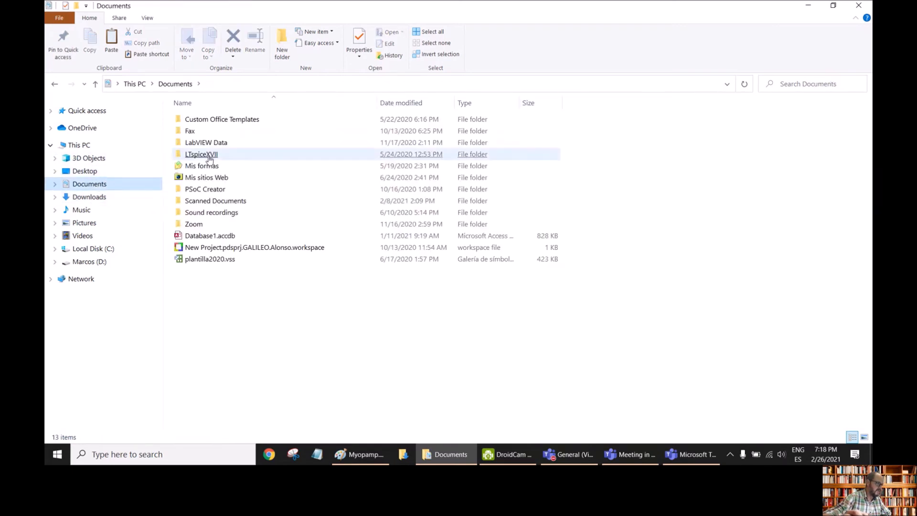
double_click(210, 155)
double_click(188, 131)
click(190, 131)
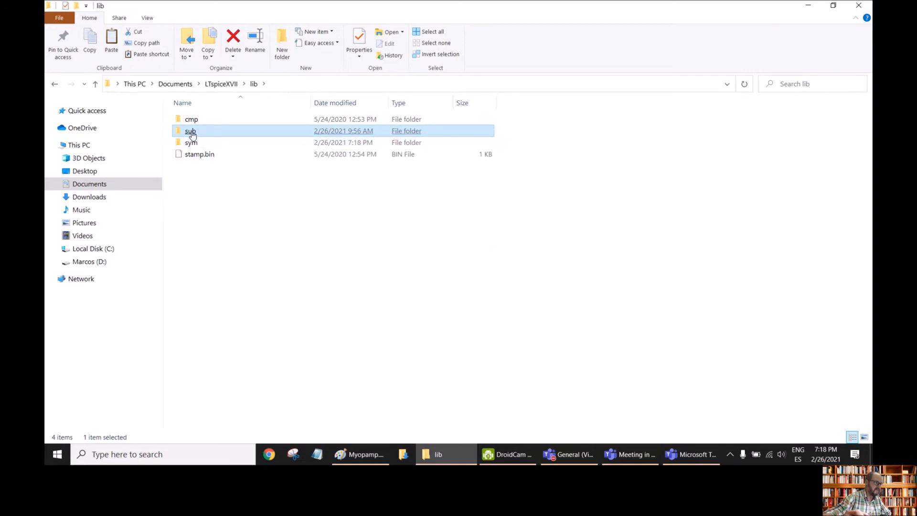
double_click(192, 134)
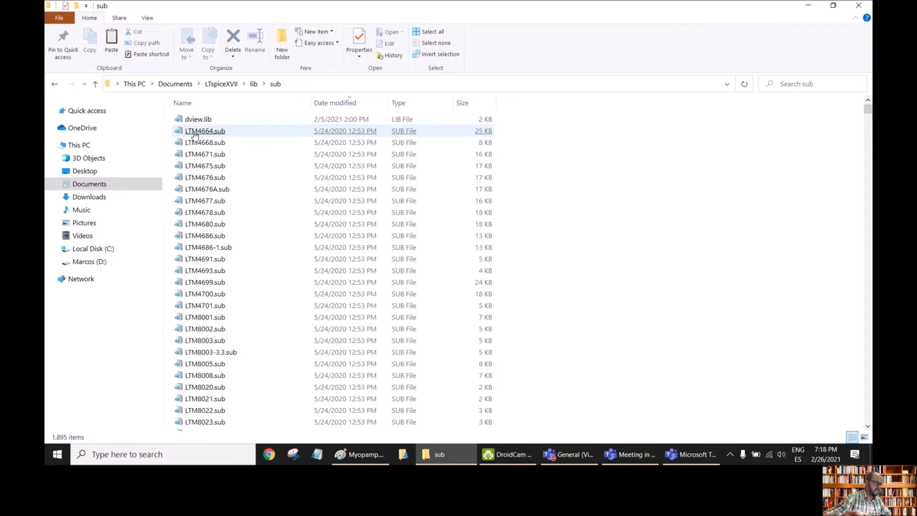
right_click(569, 144)
click(585, 219)
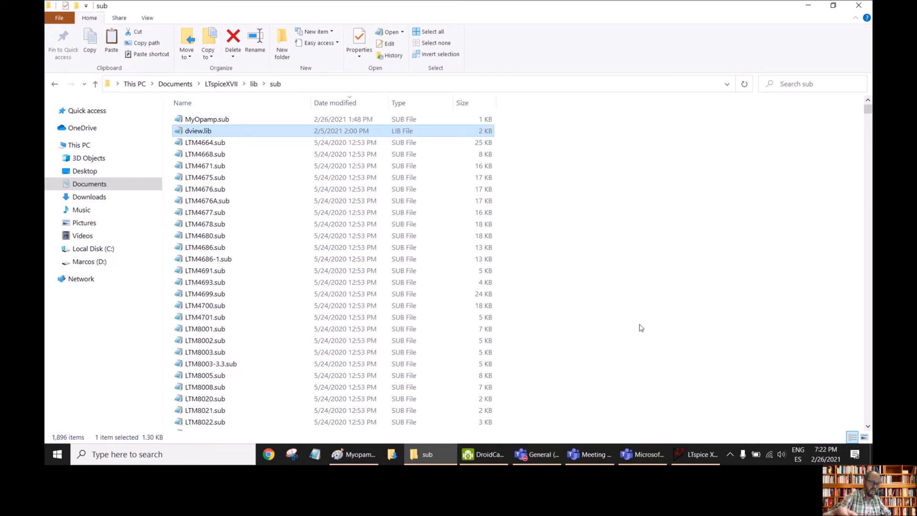
Switch to LTspice and place the MyOpamp component in the Draft1 schematic, rotated twice and mirrored so the inverting input is on top
click(695, 457)
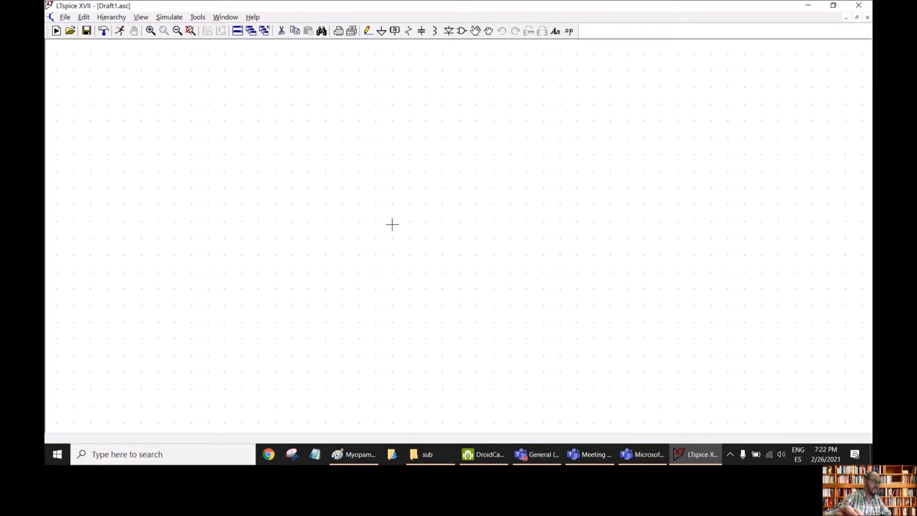
click(462, 31)
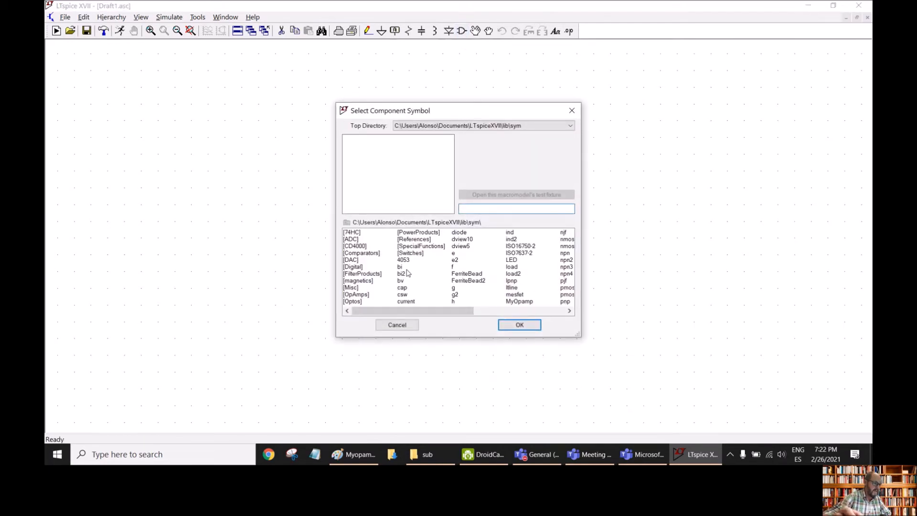
drag(418, 313, 467, 308)
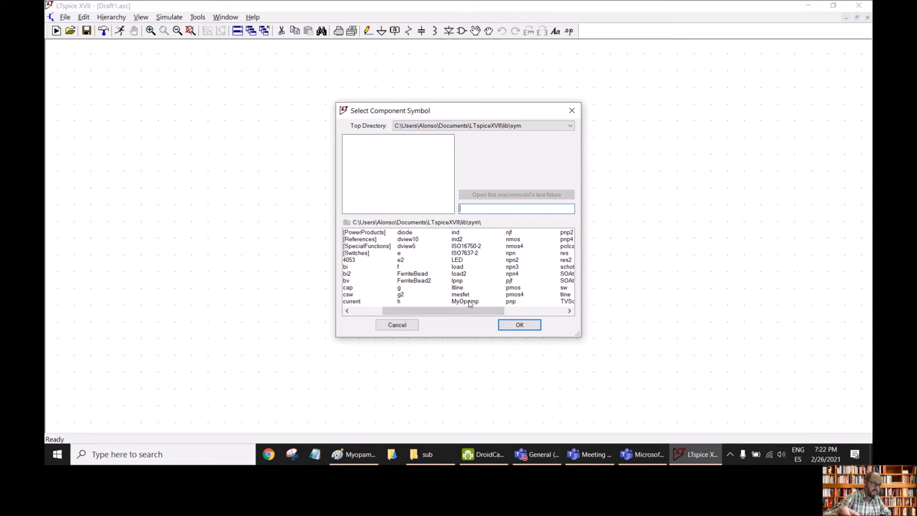
click(520, 325)
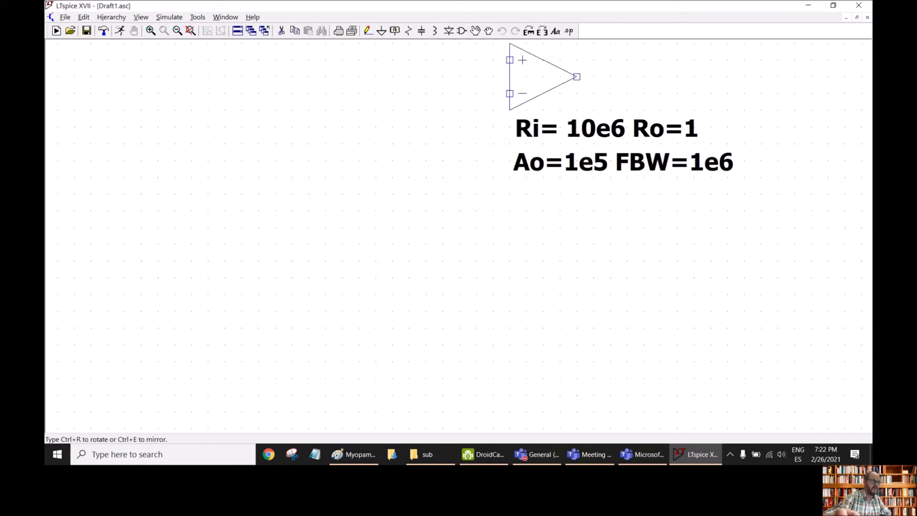
click(529, 31)
click(529, 32)
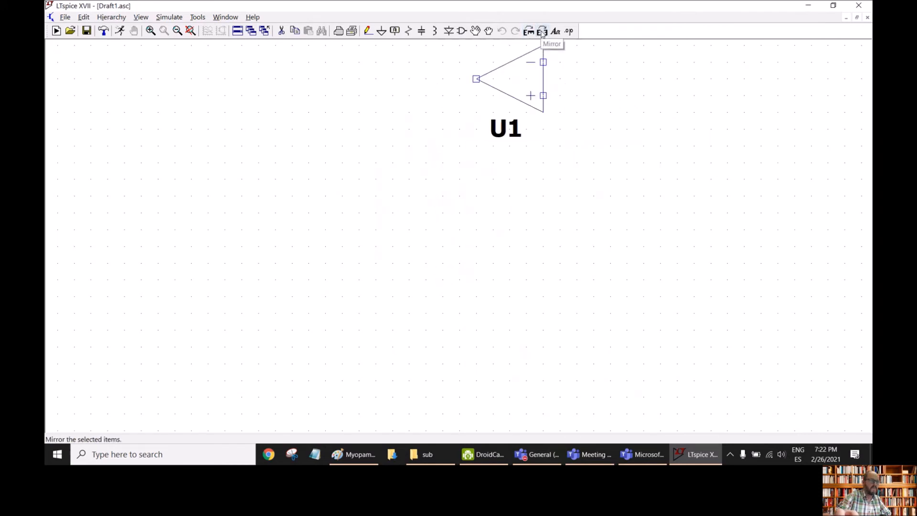
click(542, 32)
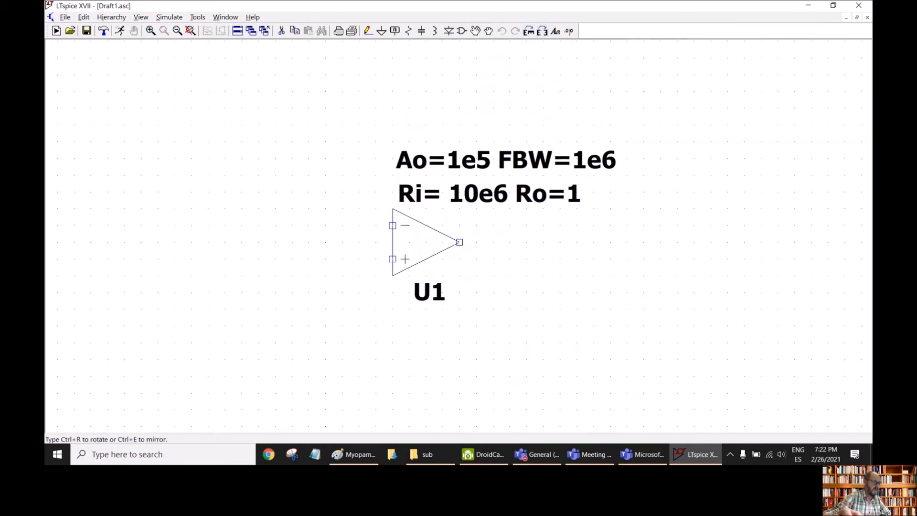
click(423, 230)
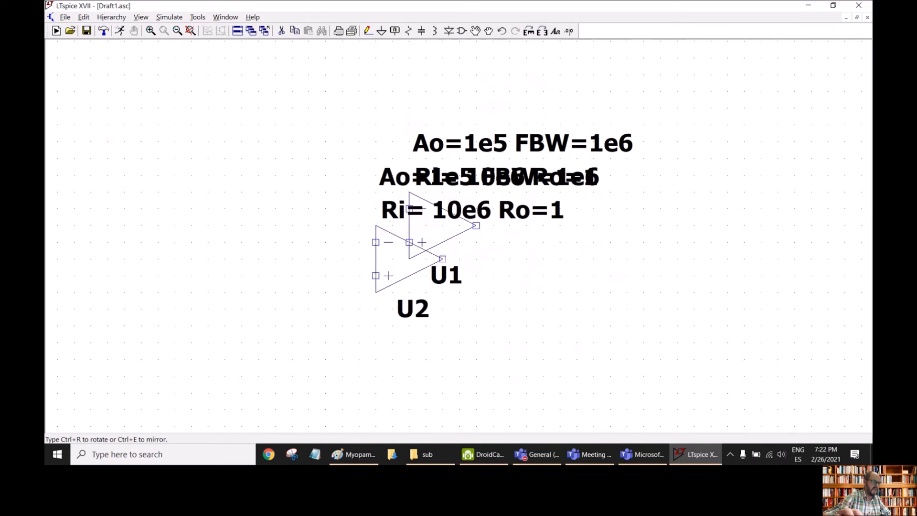
key(Escape)
scroll(379, 211, down, 3)
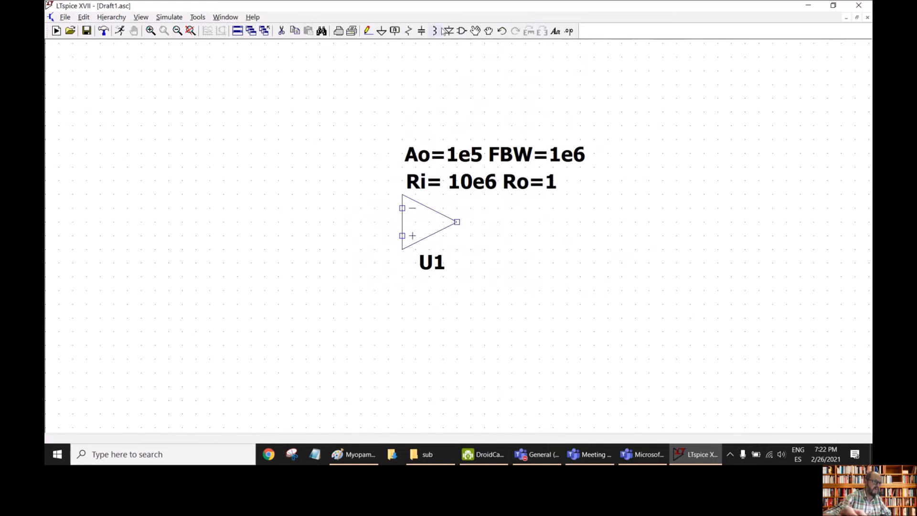
Move the Ri/Ro and Ao/FBW parameter texts below the U1 label of the op-amp
click(474, 32)
click(450, 180)
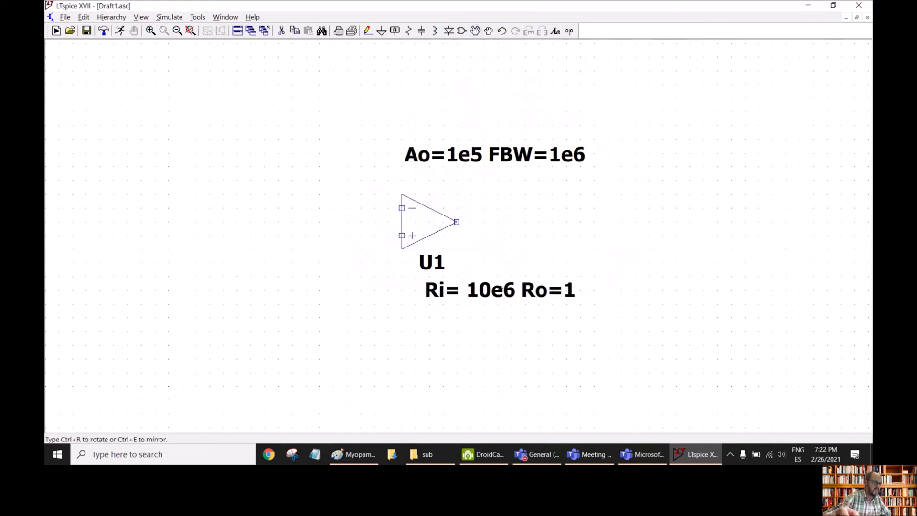
click(462, 289)
click(466, 159)
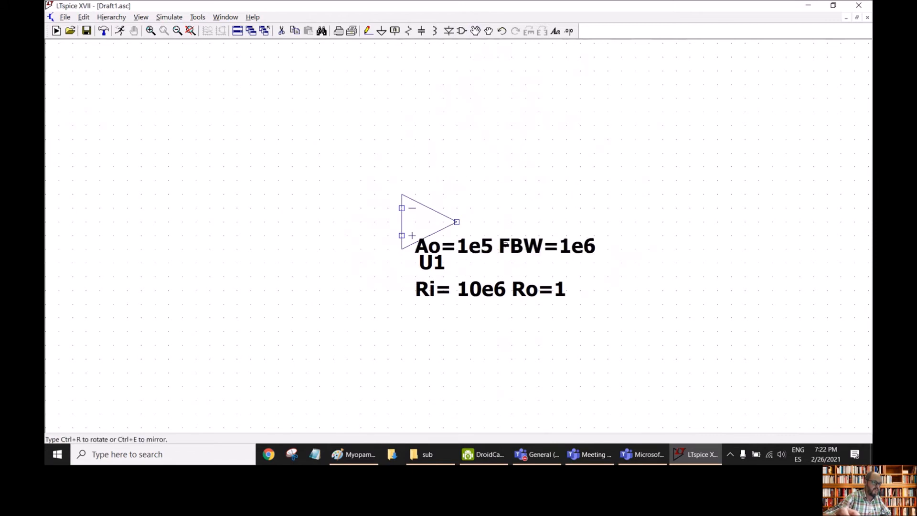
click(479, 305)
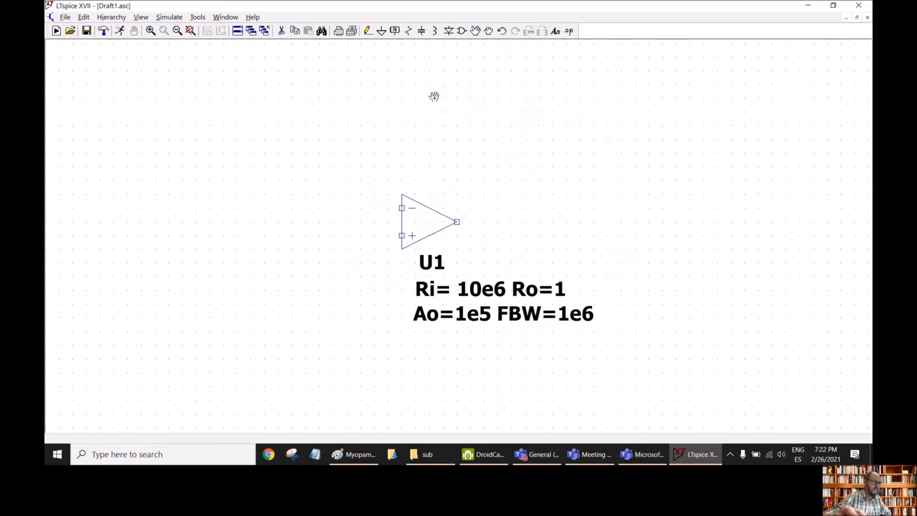
Place two horizontal resistors: R1 above the op-amp and R2 to the left, level with its inverting input
click(410, 31)
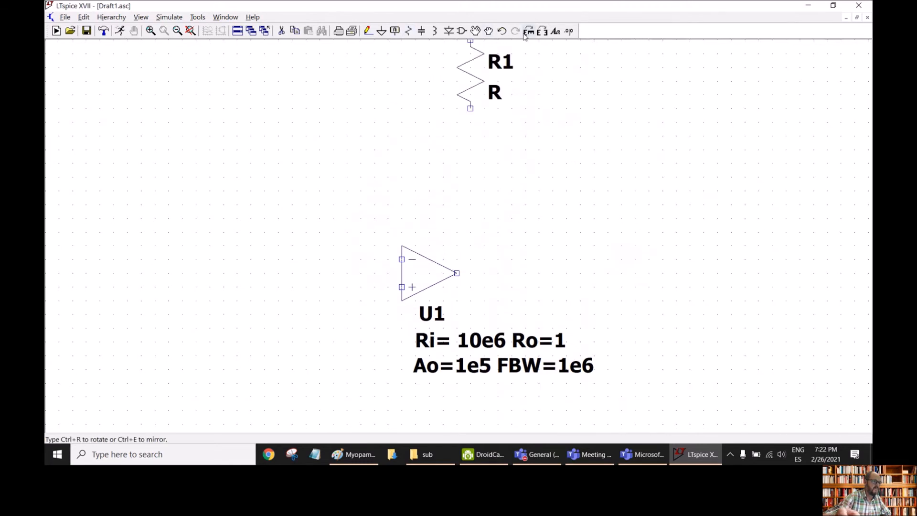
key(ctrl+r)
click(422, 202)
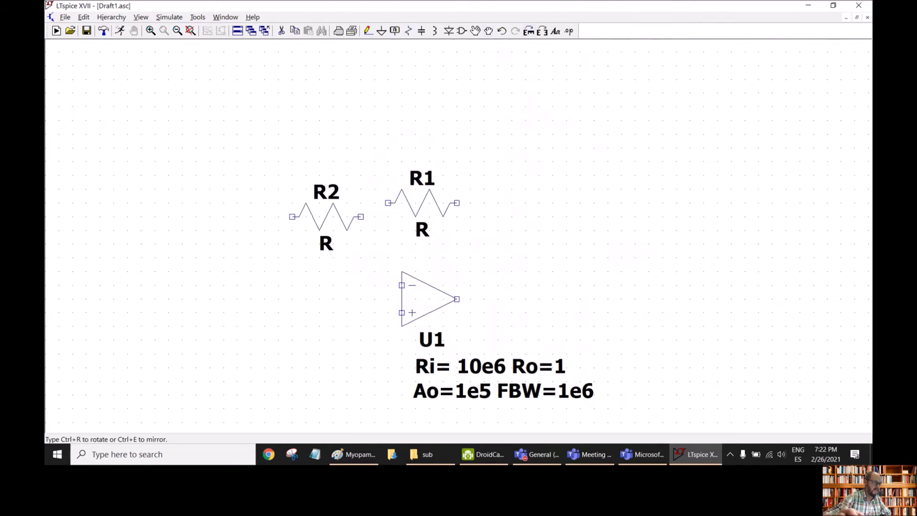
click(299, 286)
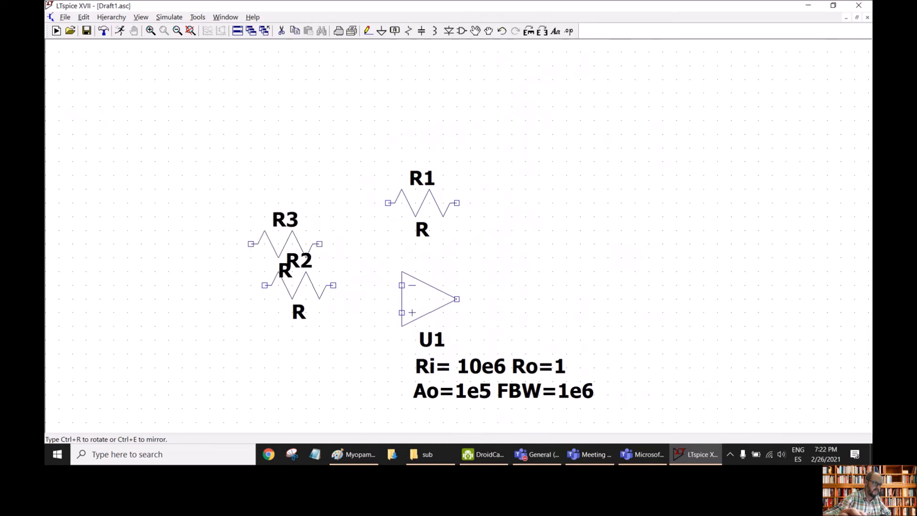
key(Escape)
drag(292, 180, 341, 103)
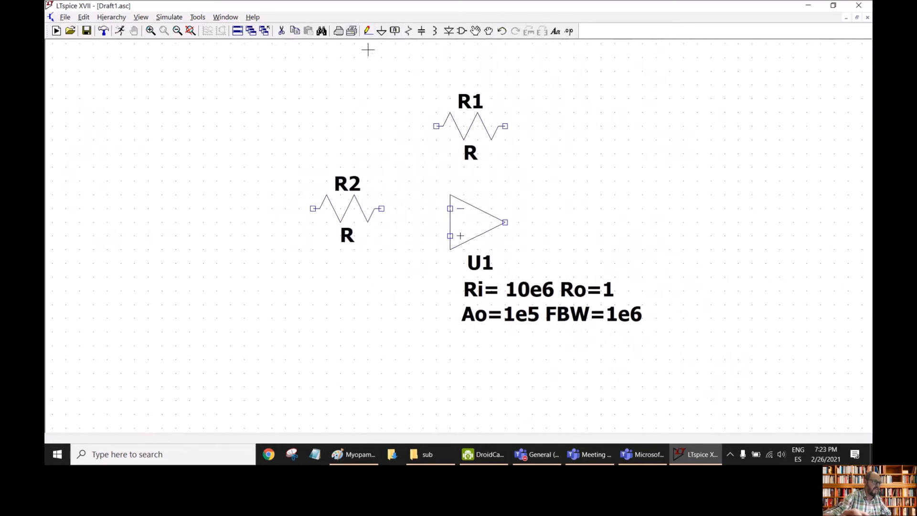
Wire R2 to the op-amp's inverting input and connect the left end of R1 to that wire
click(368, 32)
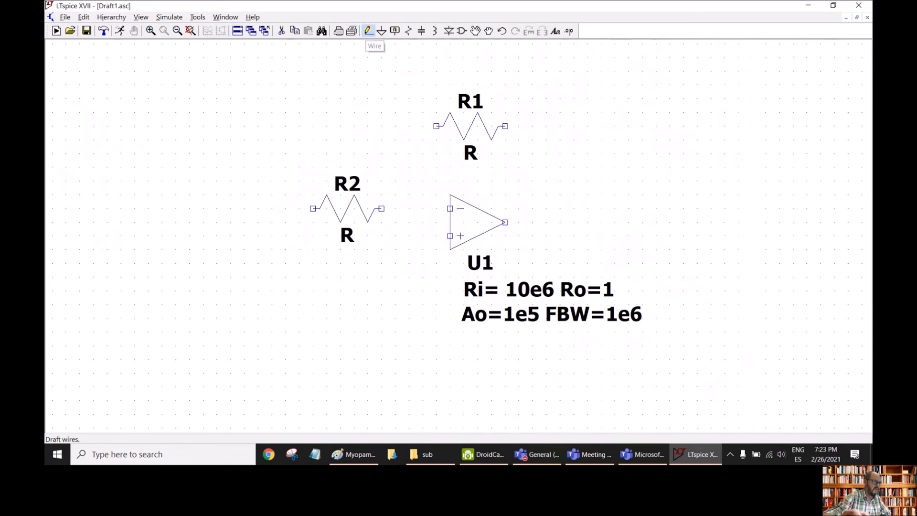
click(381, 208)
click(450, 208)
click(437, 126)
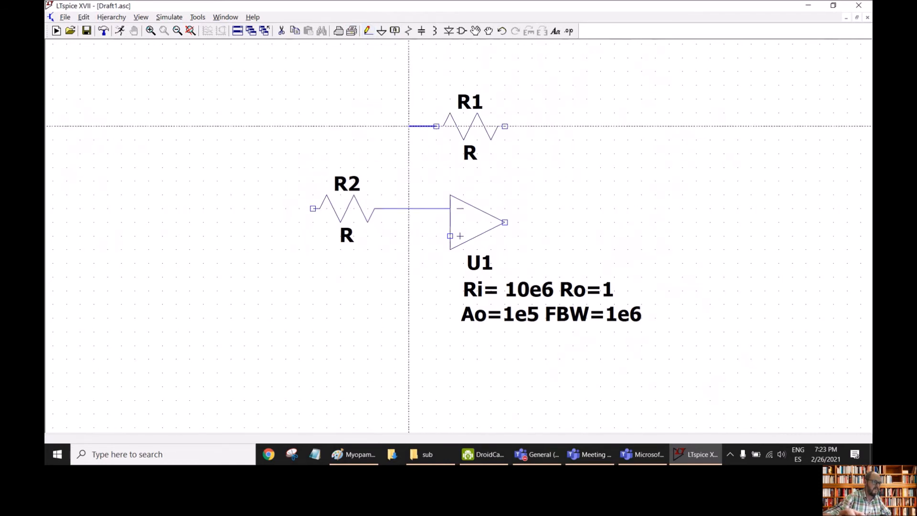
click(409, 208)
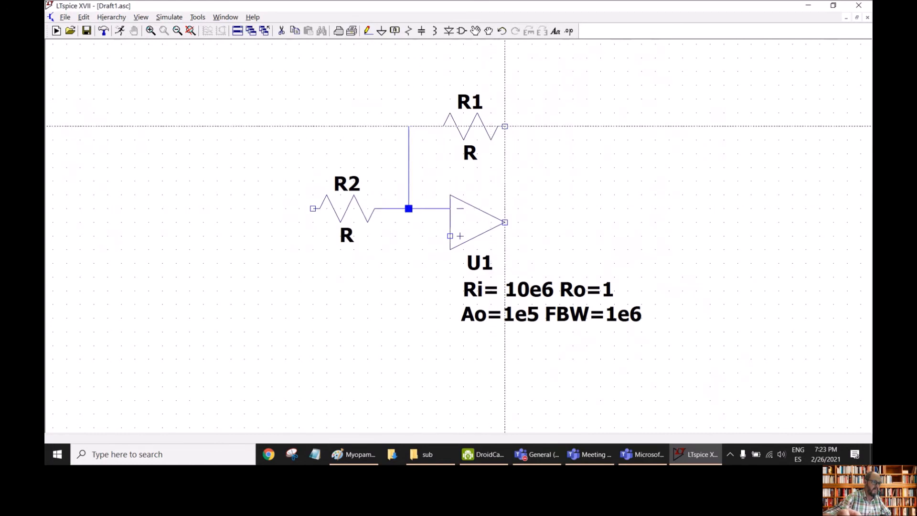
Wire the right end of R1 to the op-amp output and extend the output wire to the right
click(560, 222)
click(505, 222)
click(560, 222)
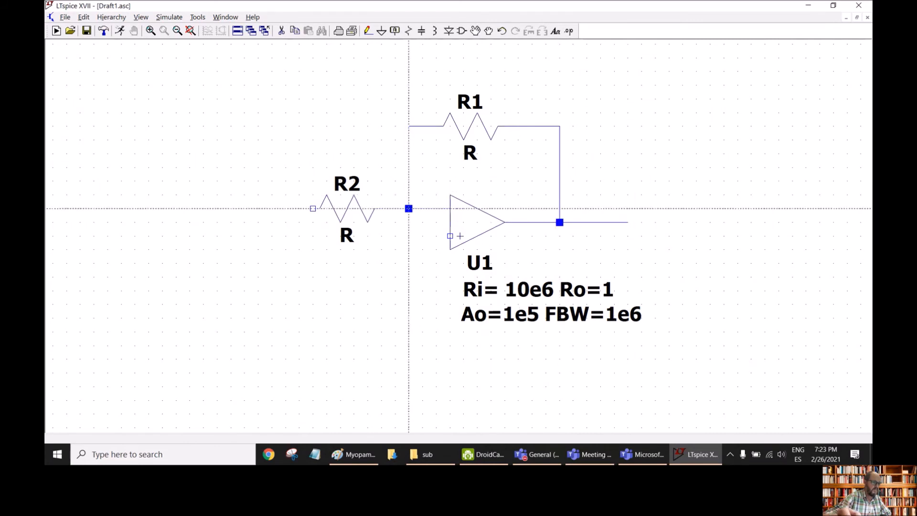
Run a wire down from the op-amp's non-inverting input and attach a ground symbol to its end
click(450, 235)
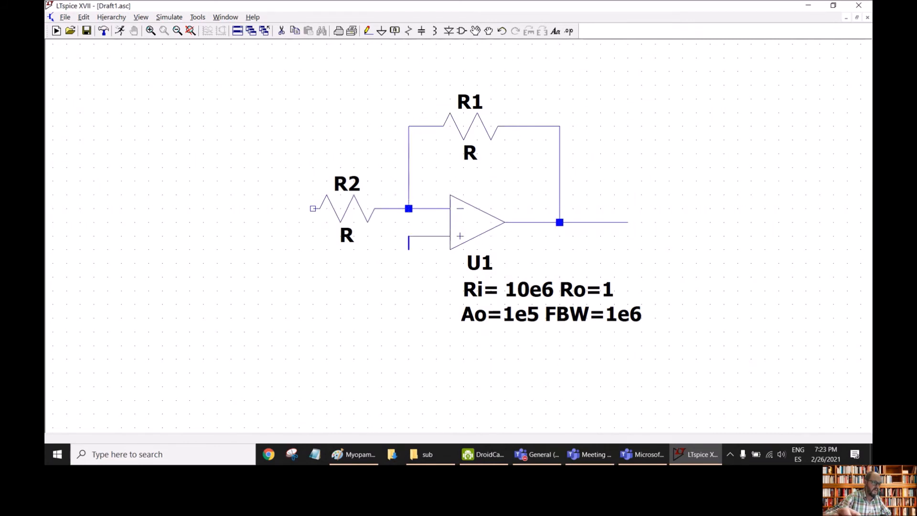
click(408, 291)
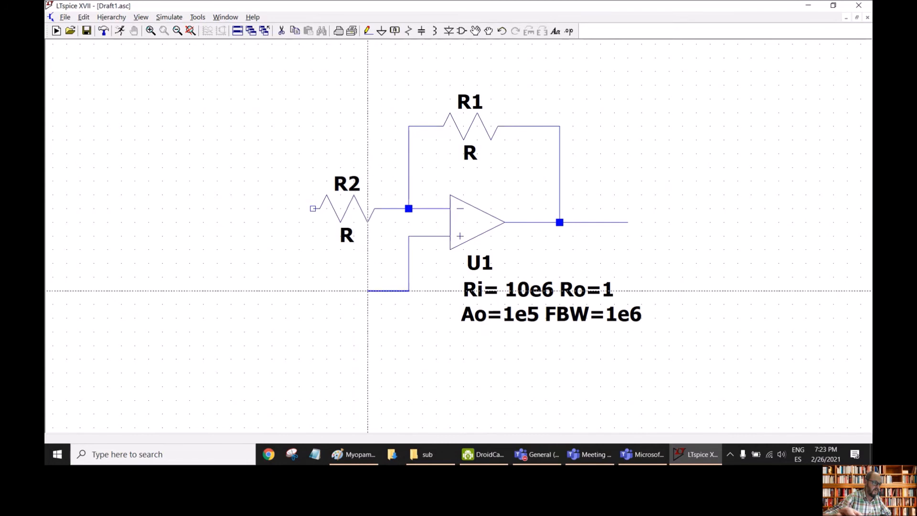
right_click(354, 264)
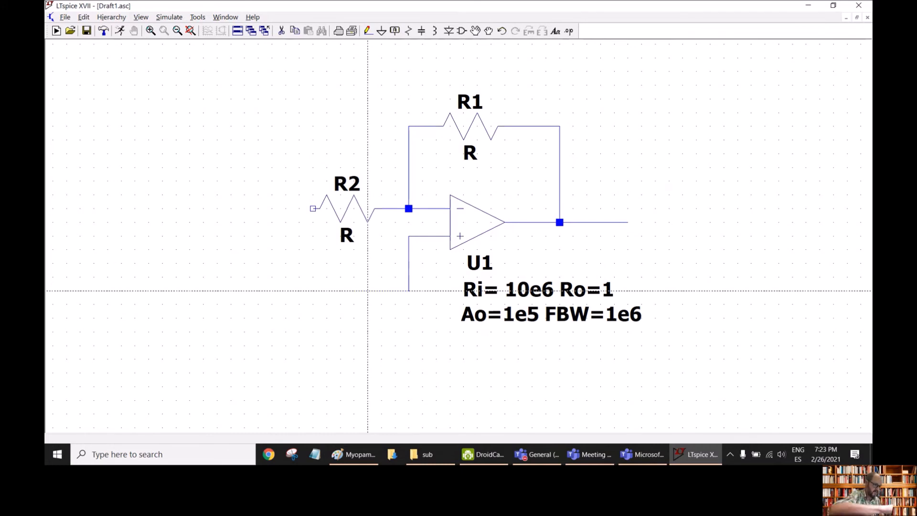
right_click(367, 291)
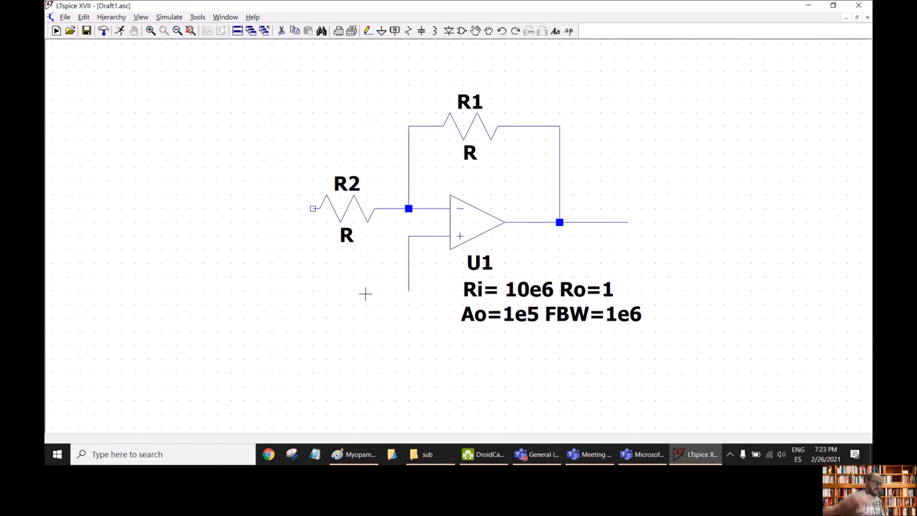
click(381, 31)
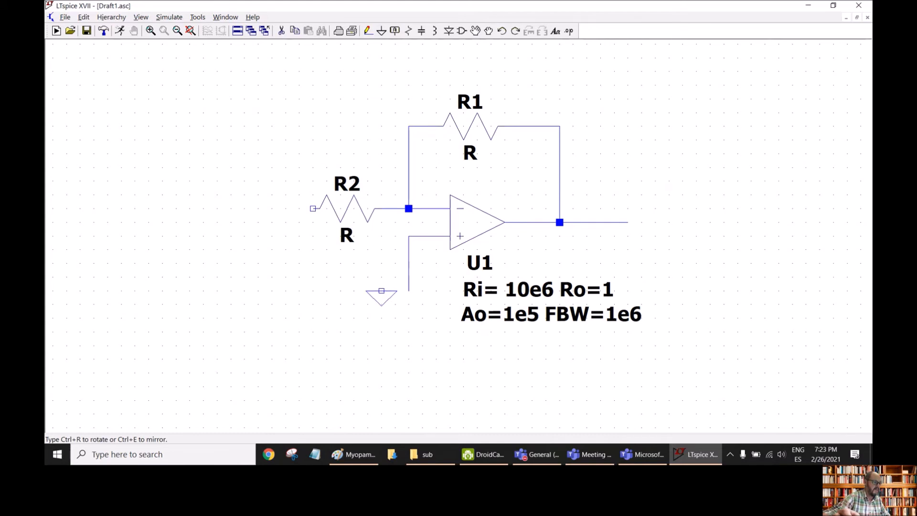
click(409, 291)
right_click(355, 286)
Draw an input wire extending left from the free end of R2
click(368, 31)
click(313, 209)
right_click(231, 208)
right_click(231, 208)
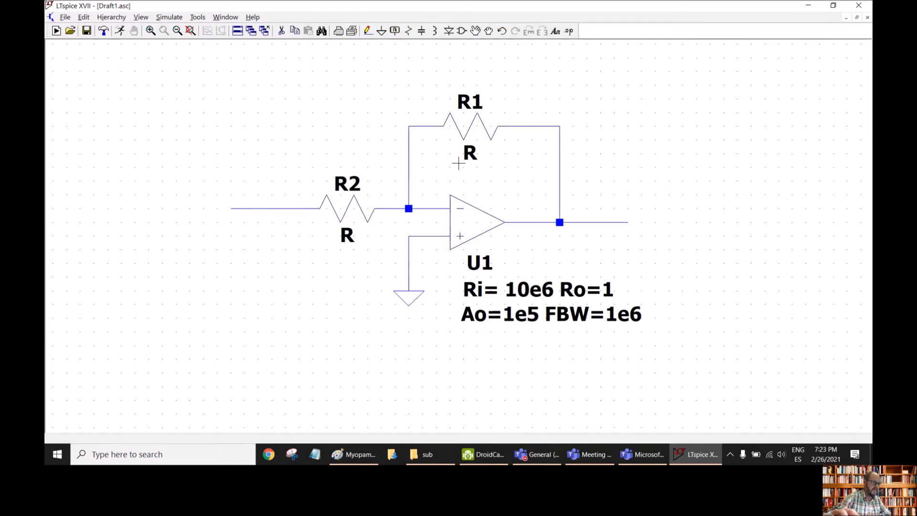
Set the value of feedback resistor R1 to 1k
right_click(470, 151)
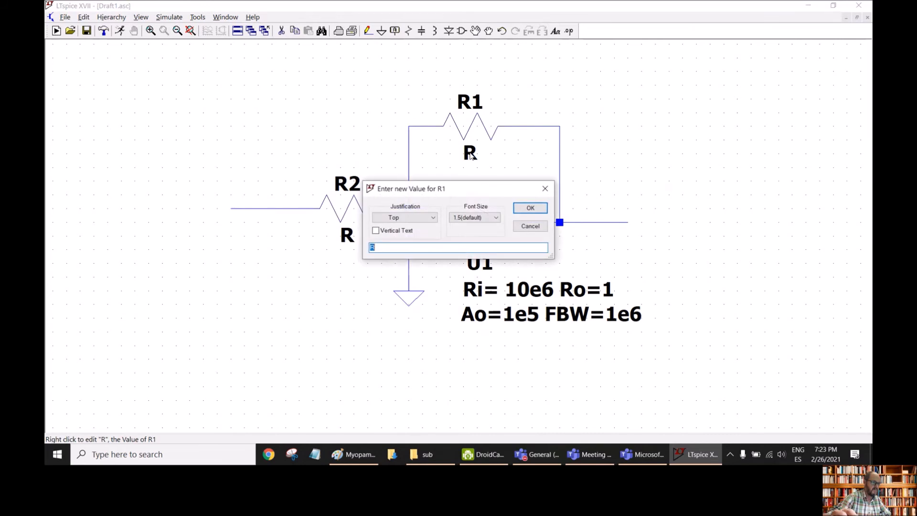
text(1)
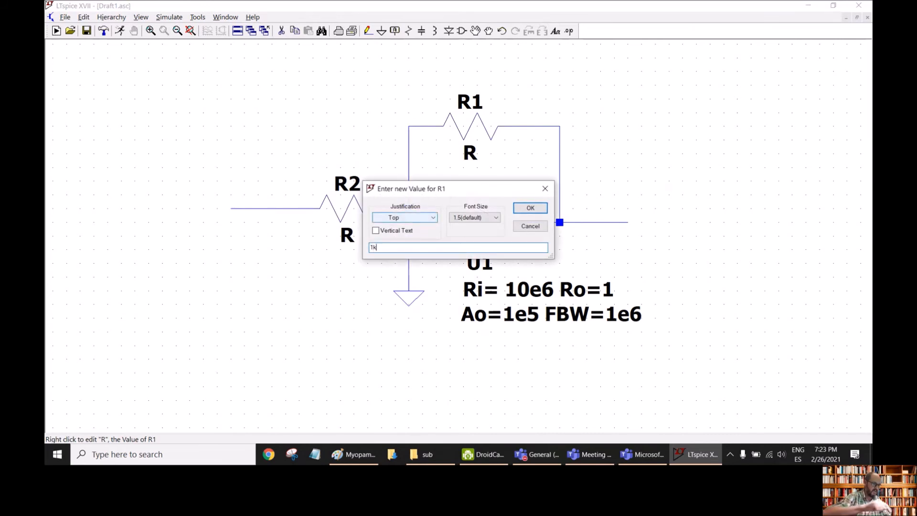
text(k)
key(Return)
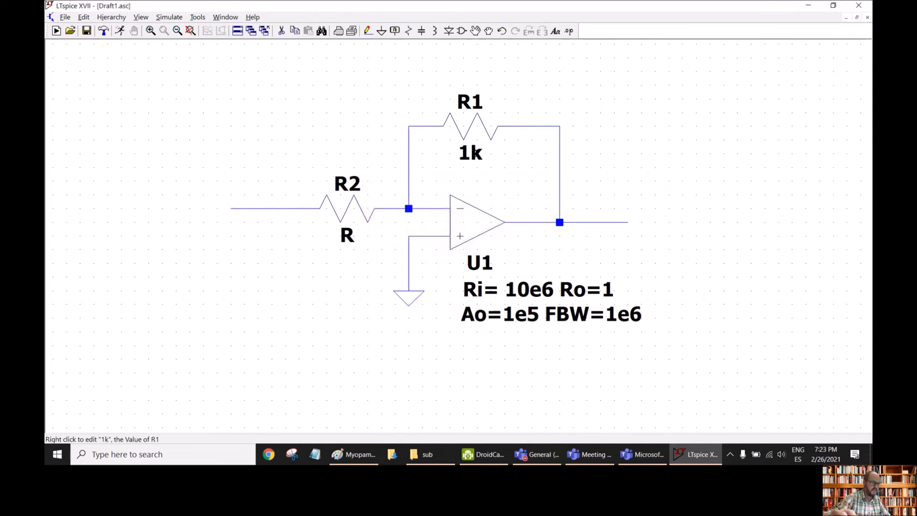
Set the value of feedback resistor R1 to 10k and that of input resistor R2 to 1k
right_click(470, 153)
text(10k)
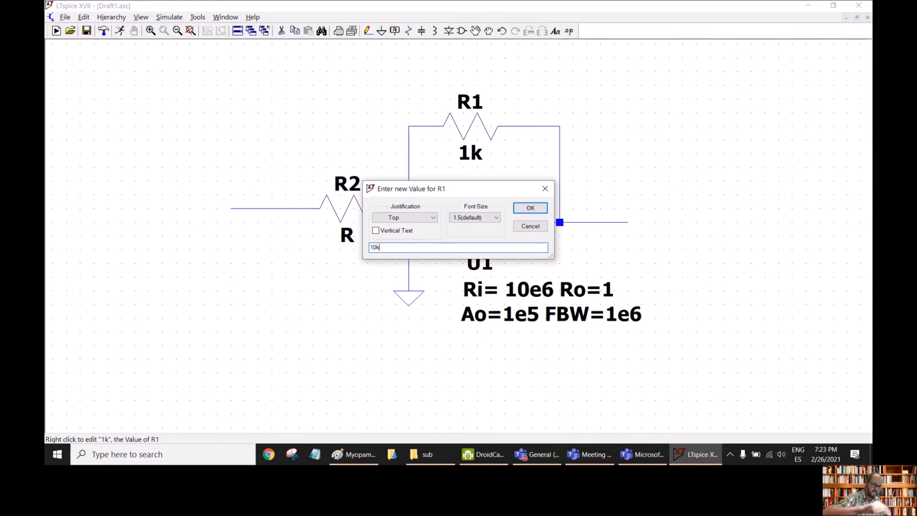
key(Return)
right_click(338, 238)
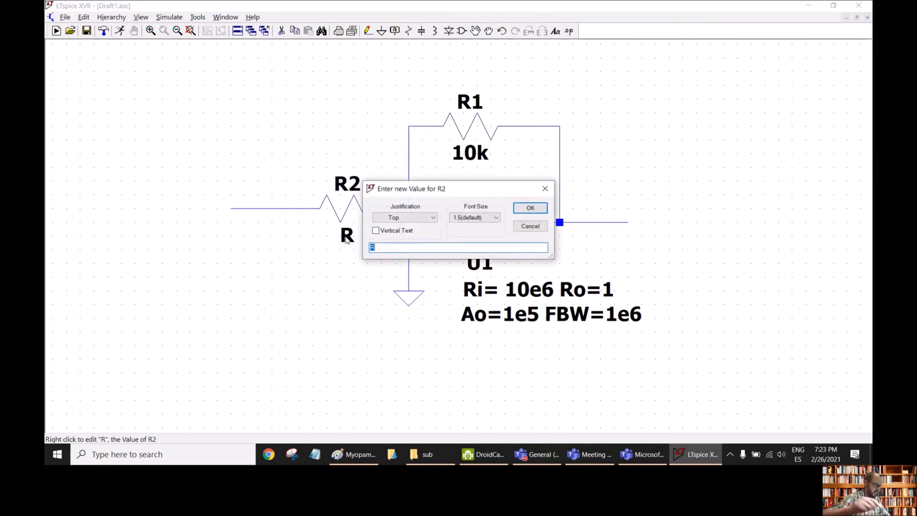
text(1k)
key(Return)
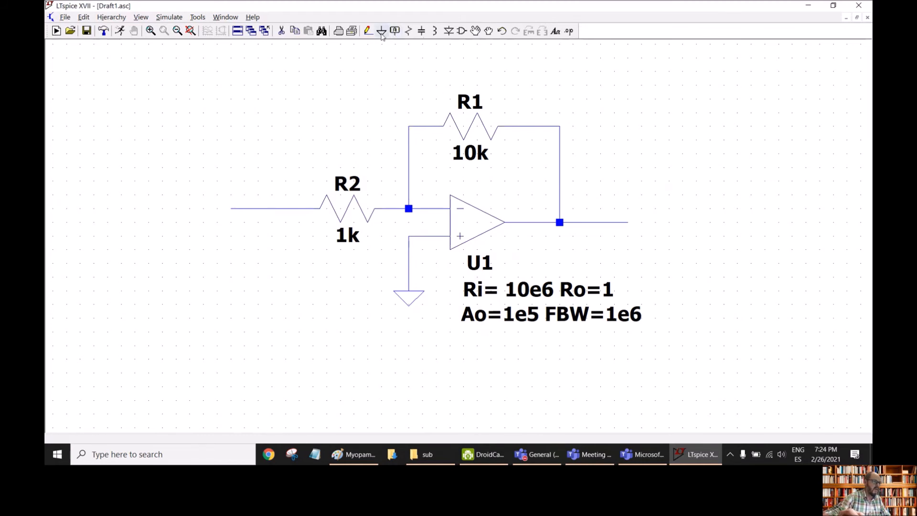
Label the op-amp's output wire "out" and the input wire of R2 "in"
click(394, 31)
text(out)
key(Return)
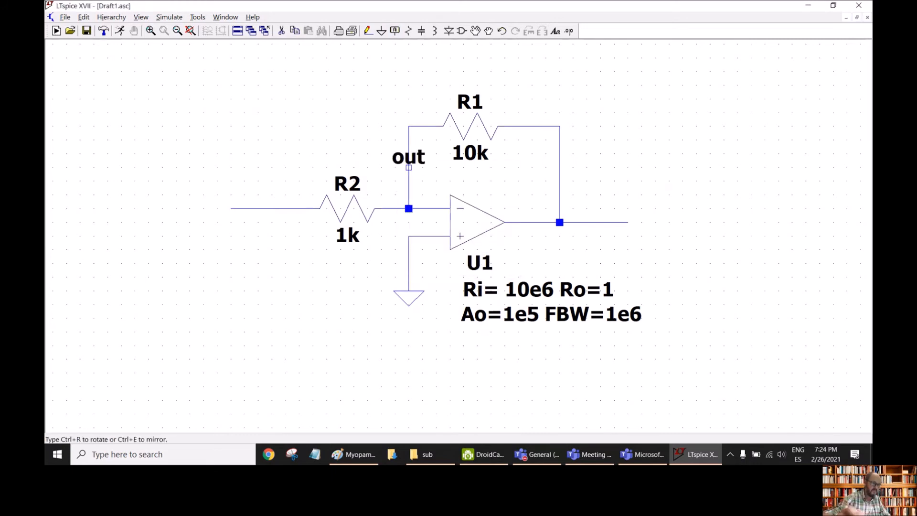
click(600, 222)
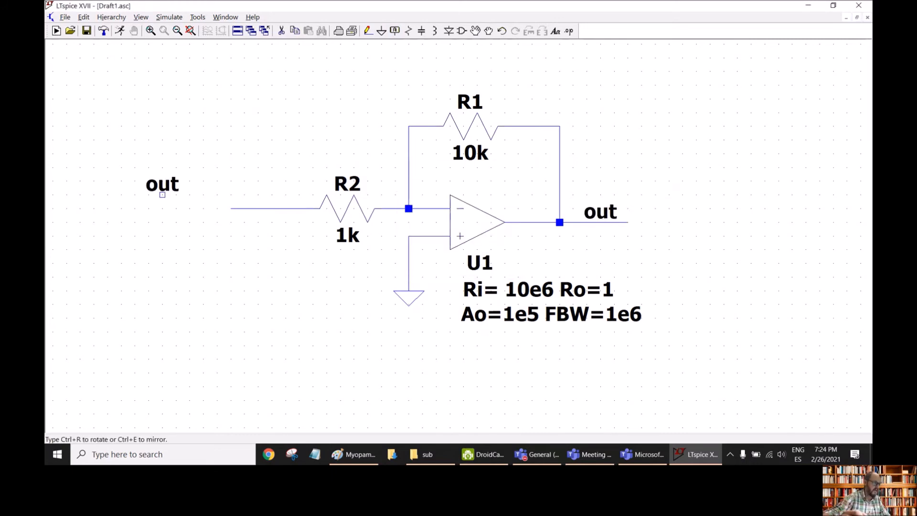
click(258, 209)
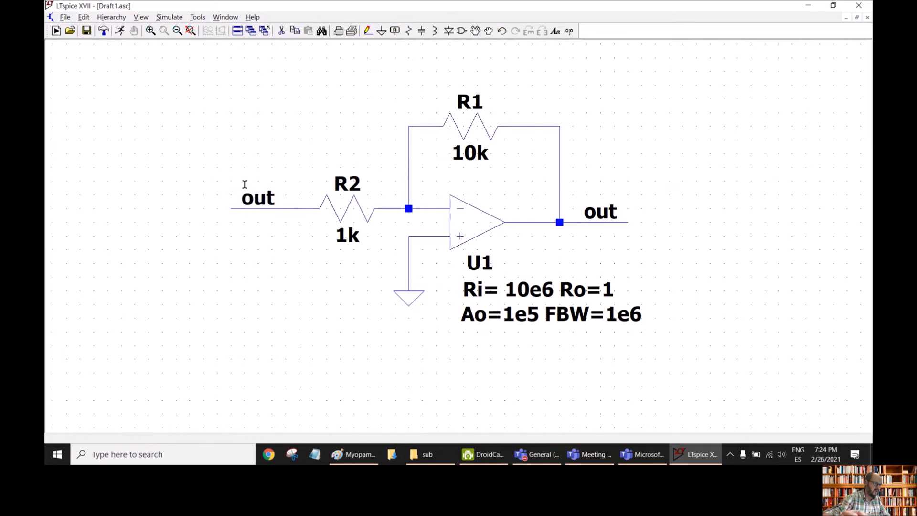
key(F4)
text(in)
key(Return)
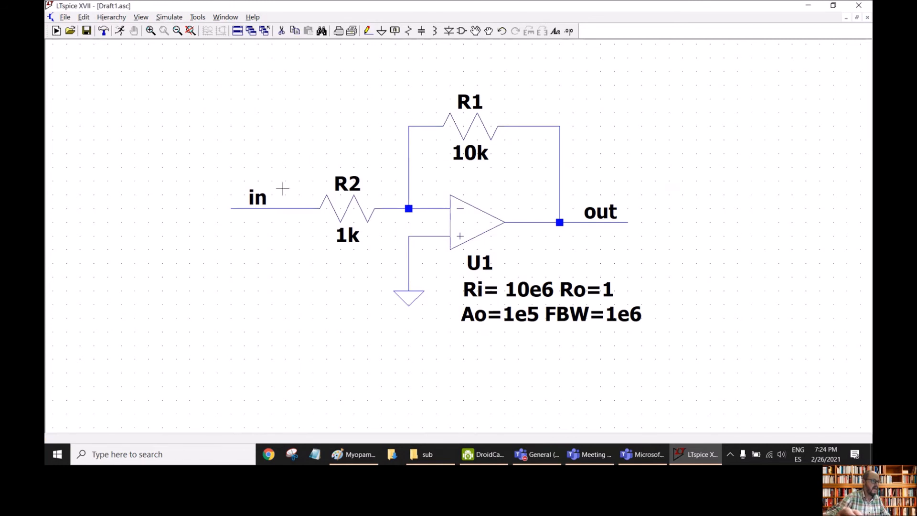
Place a voltage source below and to the left of the input wire's free end
scroll(283, 189, down, 2)
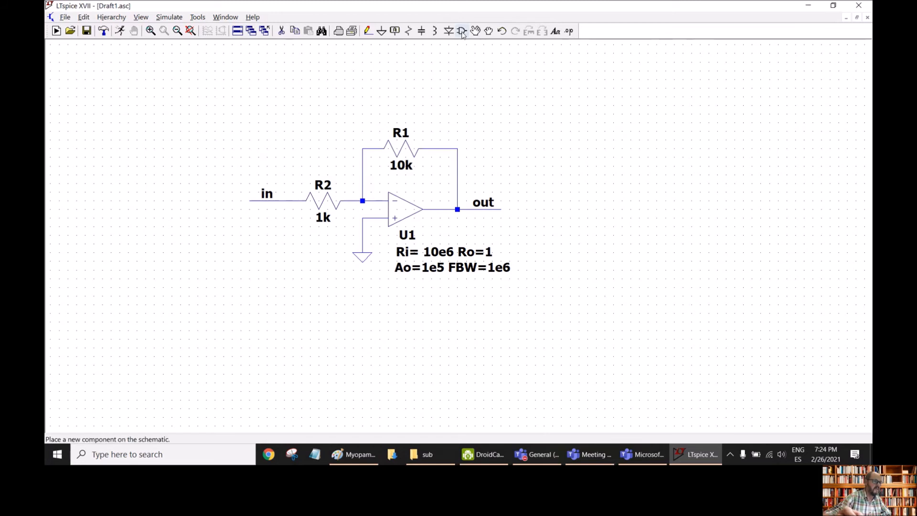
click(462, 31)
drag(464, 313, 558, 313)
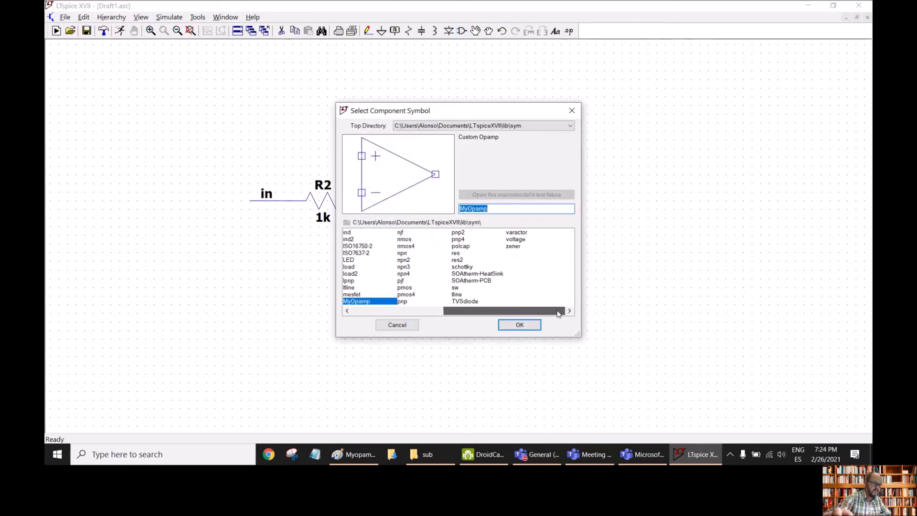
click(520, 239)
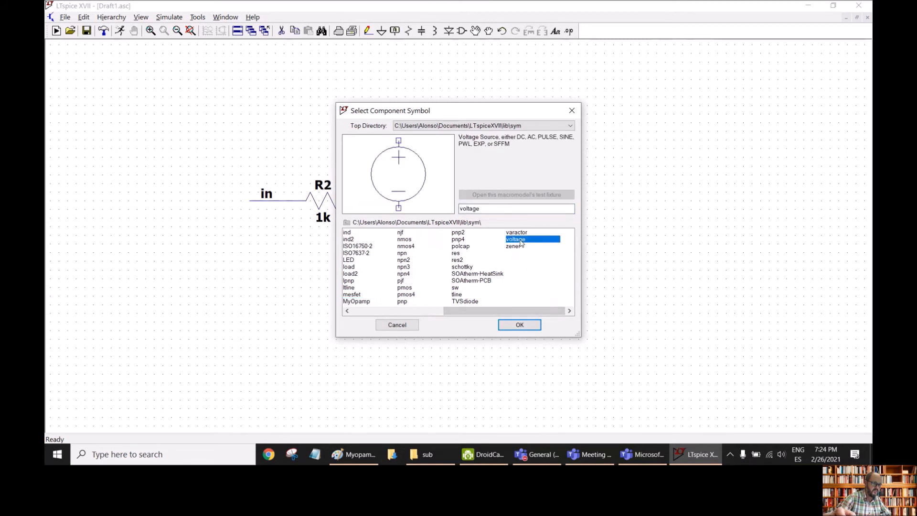
click(519, 325)
click(206, 220)
right_click(189, 172)
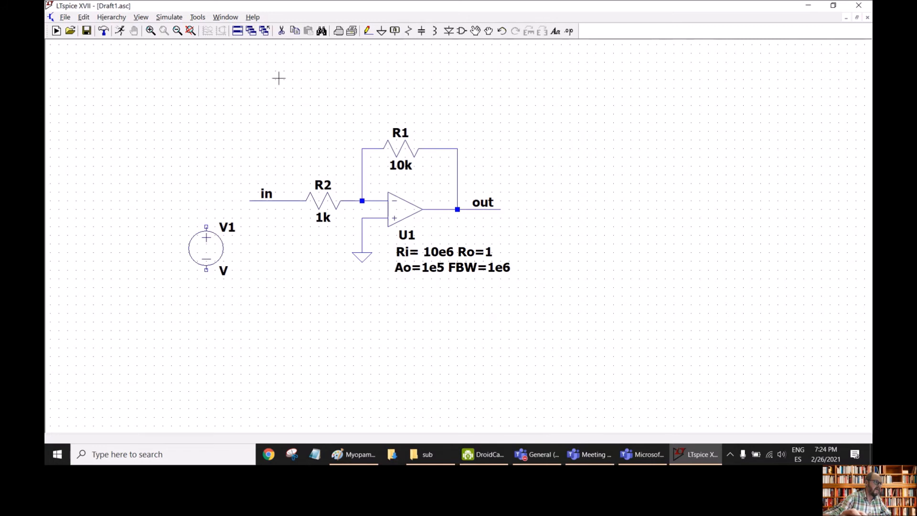
Place a ground symbol directly below the voltage source V1
click(381, 31)
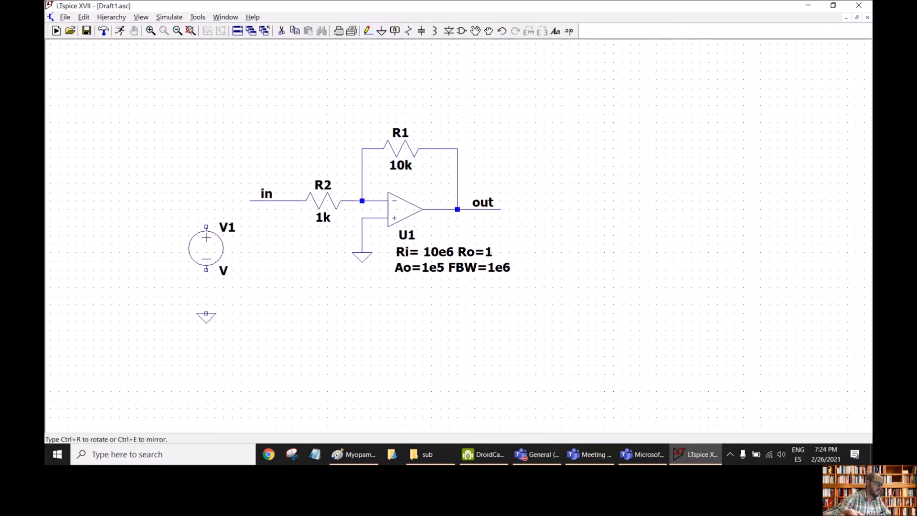
click(206, 304)
right_click(233, 272)
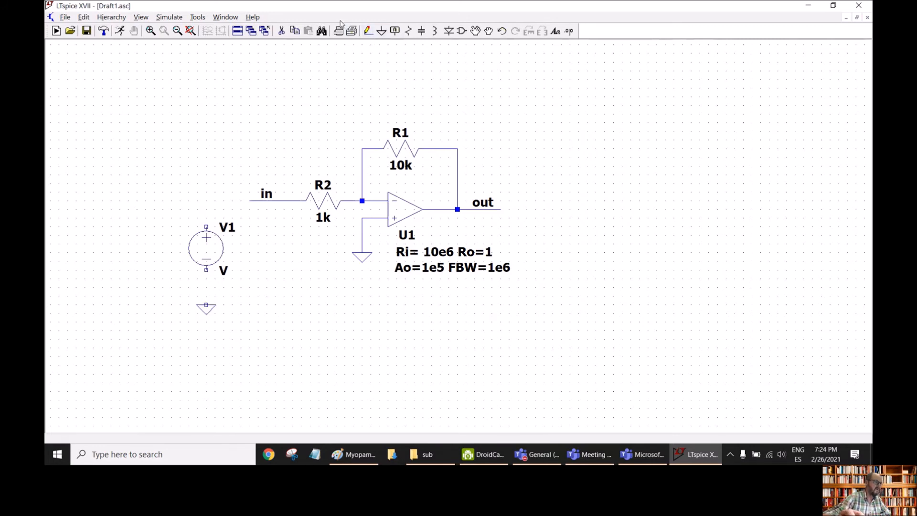
Wire V1's positive terminal to the input of R2 and its negative terminal to the ground below it
click(368, 30)
click(206, 227)
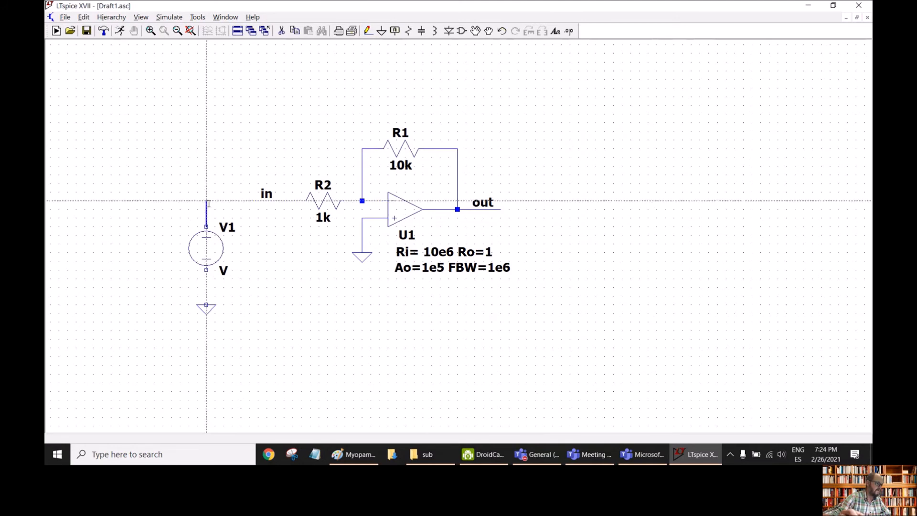
click(307, 201)
click(206, 270)
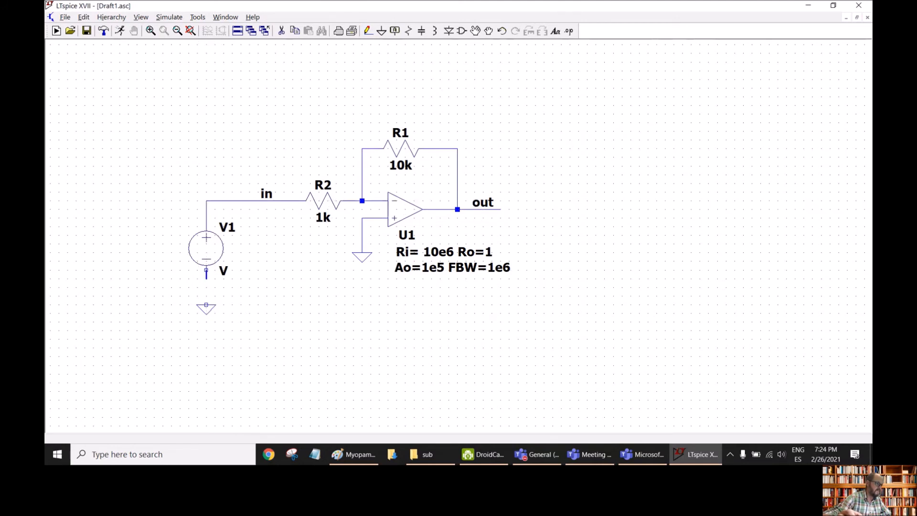
click(215, 304)
right_click(180, 268)
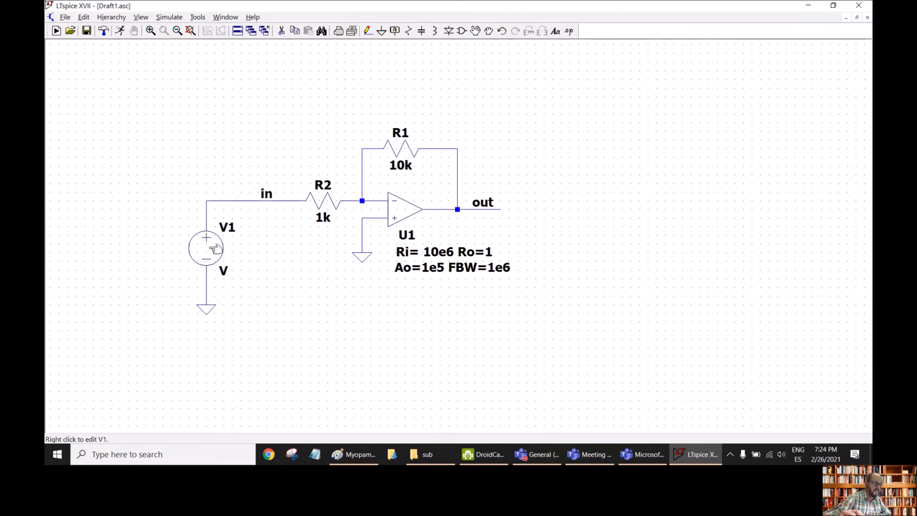
Configure V1 as a SINE source with 0 V DC offset, 1 V amplitude and 1k Hz frequency
right_click(216, 249)
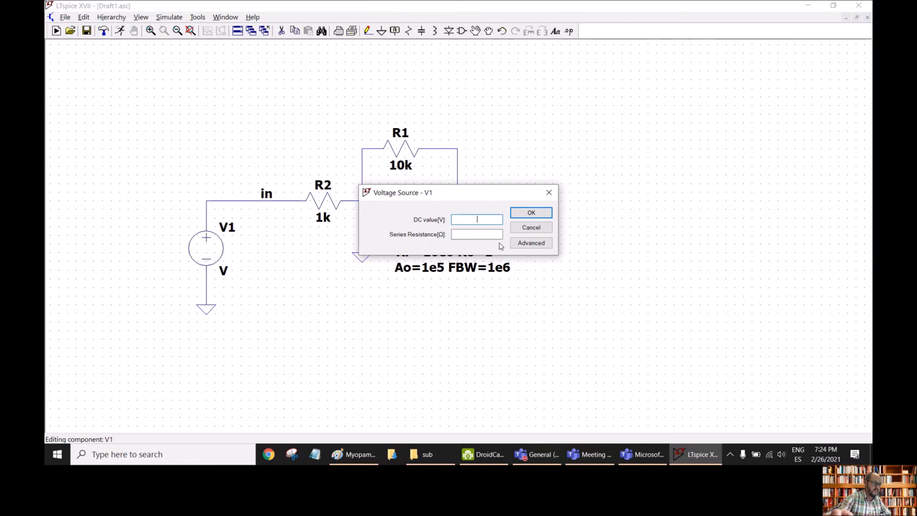
click(528, 245)
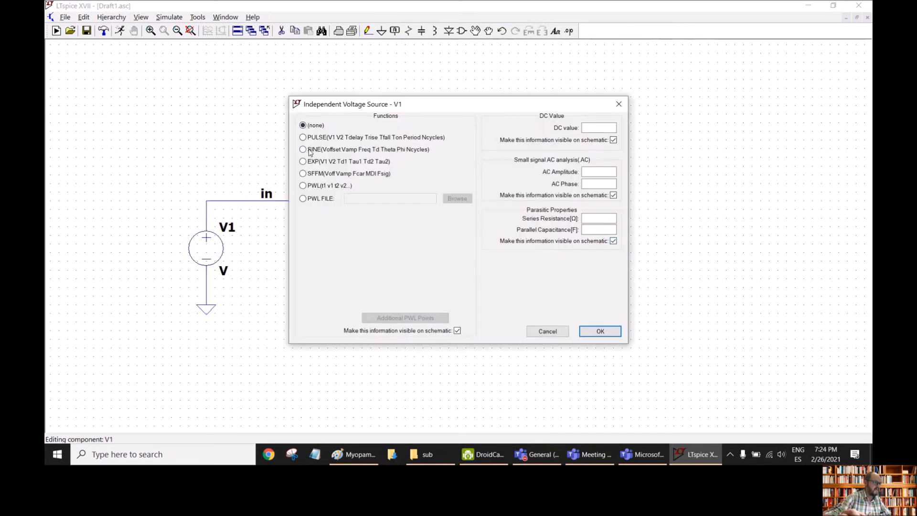
click(304, 149)
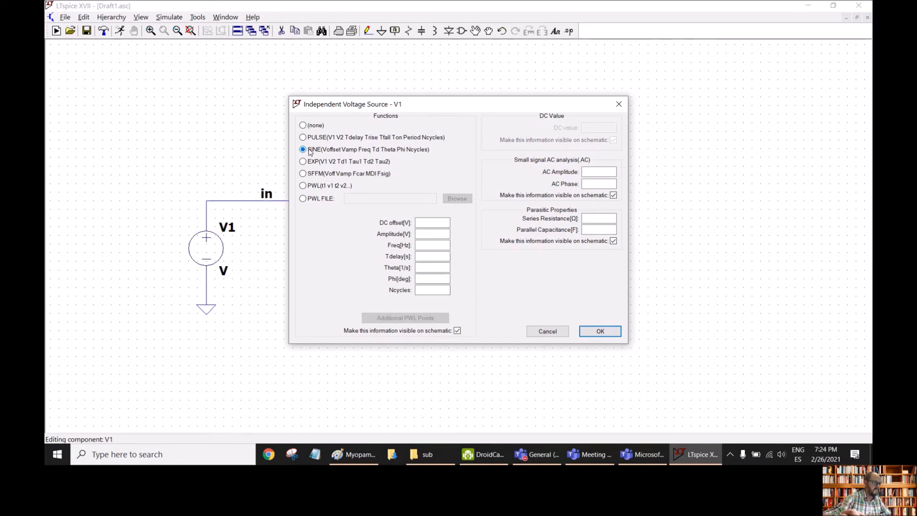
click(438, 224)
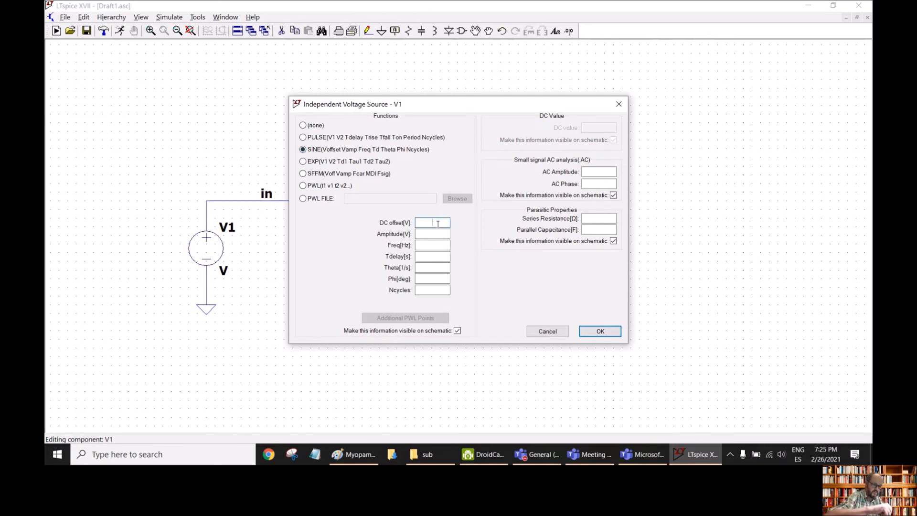
text(0)
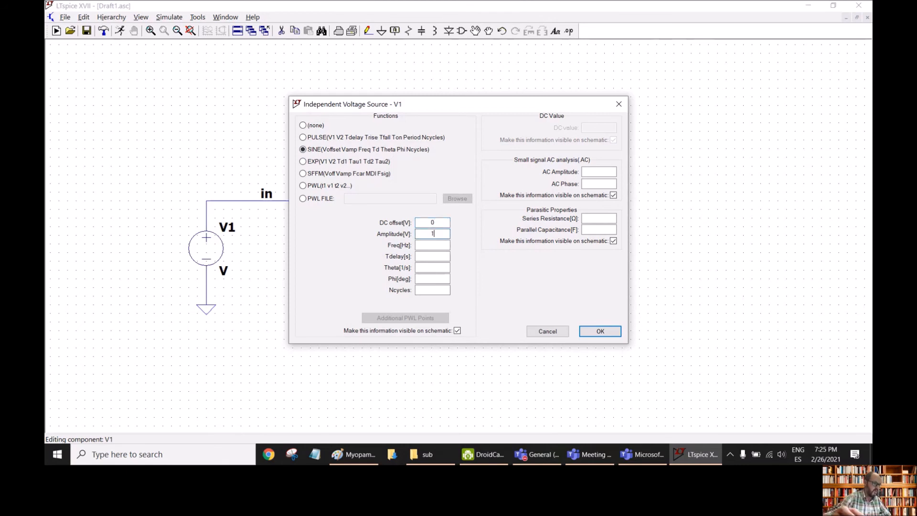
text(1k)
key(Tab)
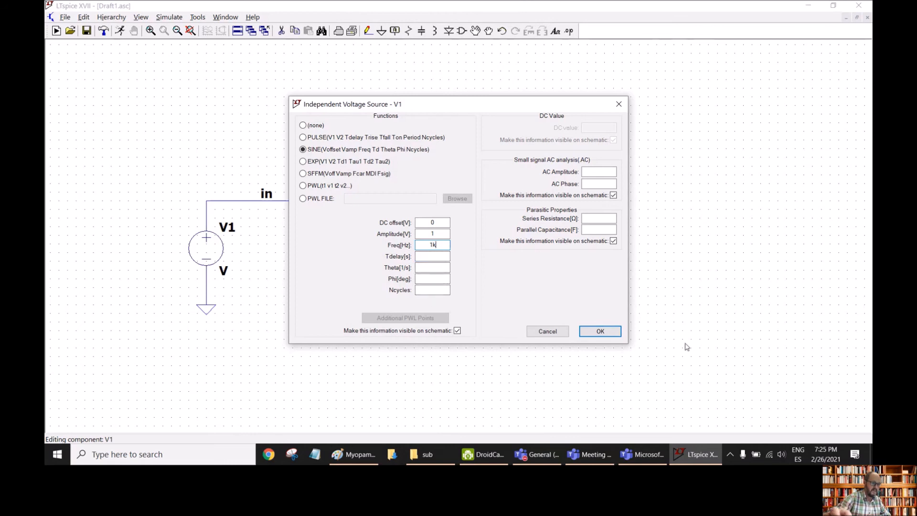
click(600, 331)
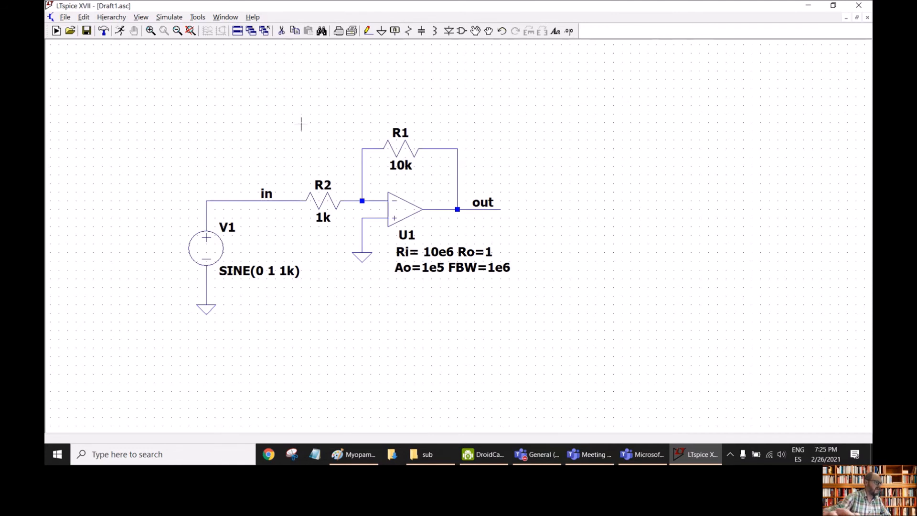
Create a transient analysis with a 3m stop time and place its directive above the circuit
click(170, 18)
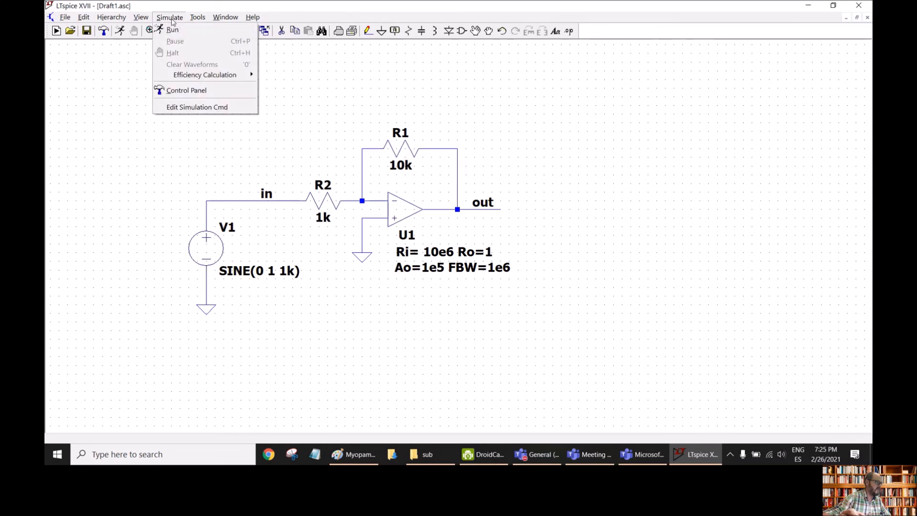
click(196, 109)
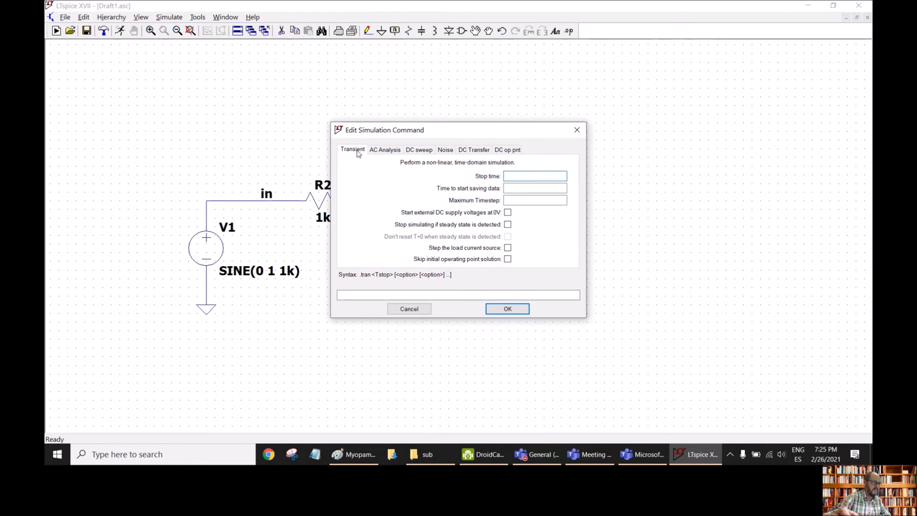
drag(430, 131, 457, 137)
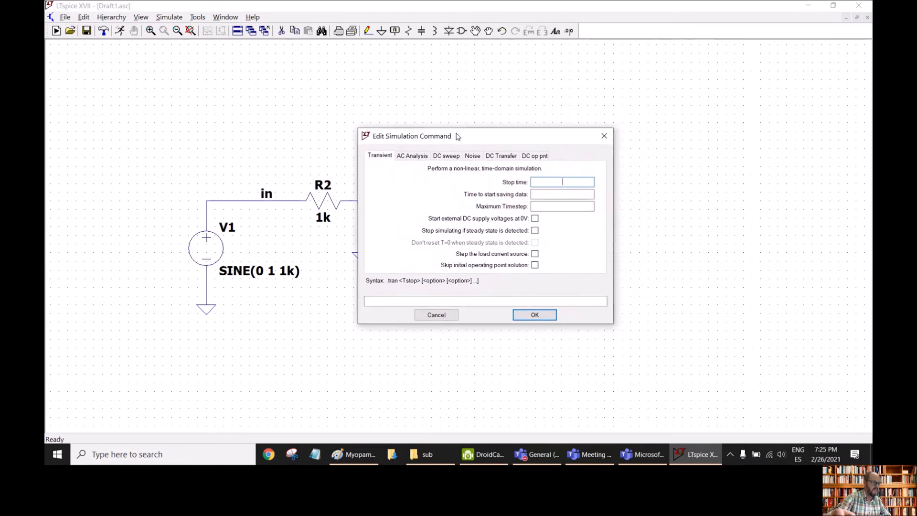
text(3m)
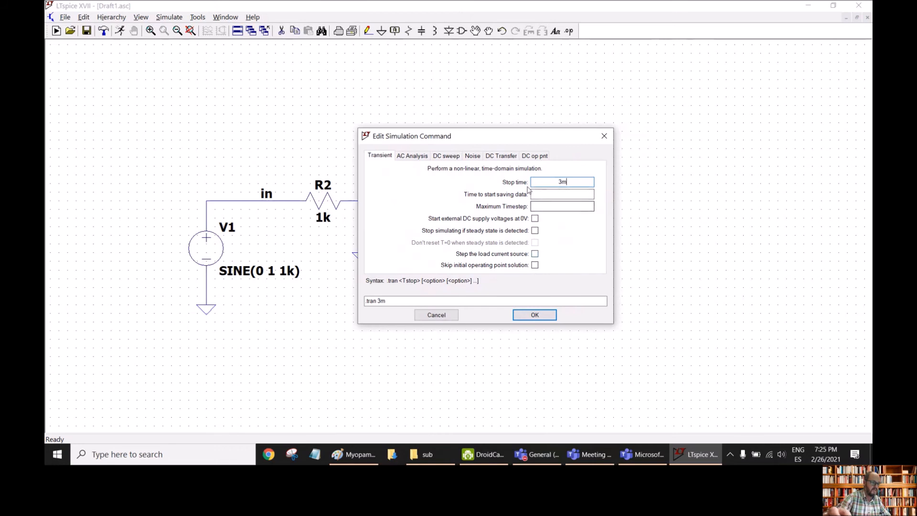
click(534, 315)
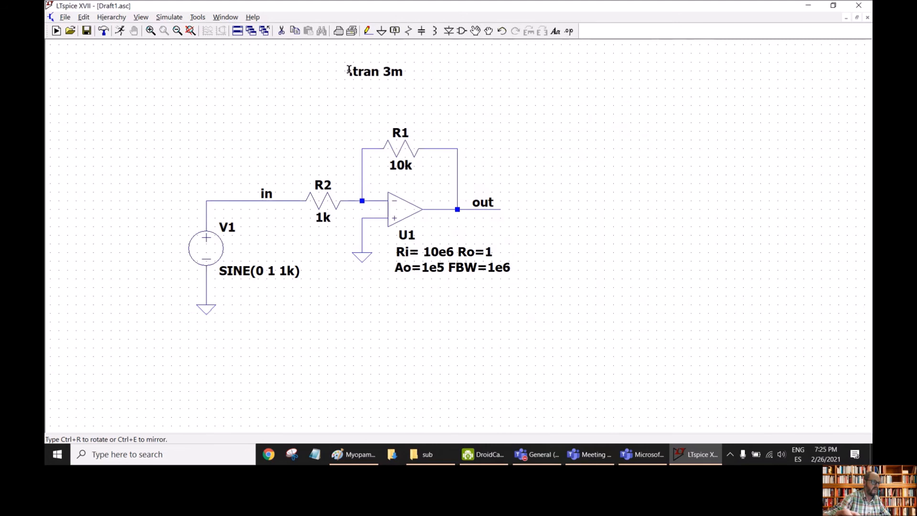
click(352, 74)
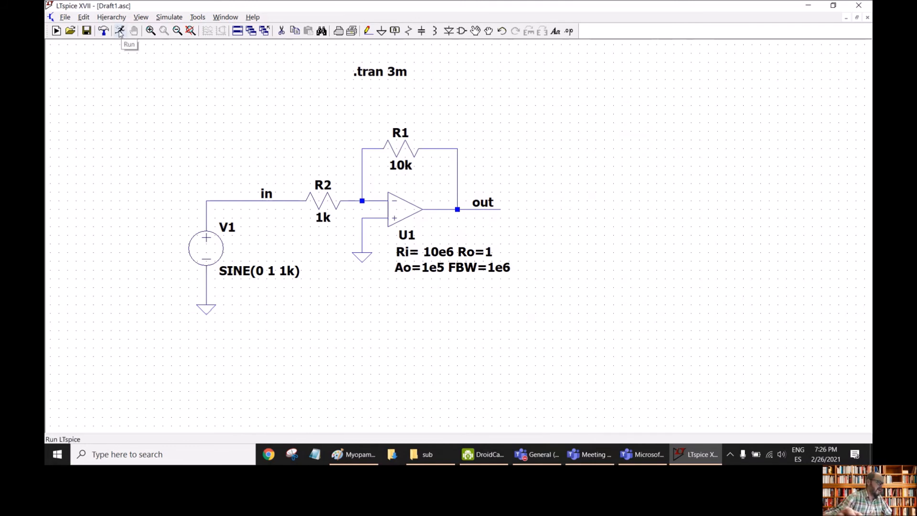
Try to run the transient simulation of the unsaved Draft1 schematic
click(119, 31)
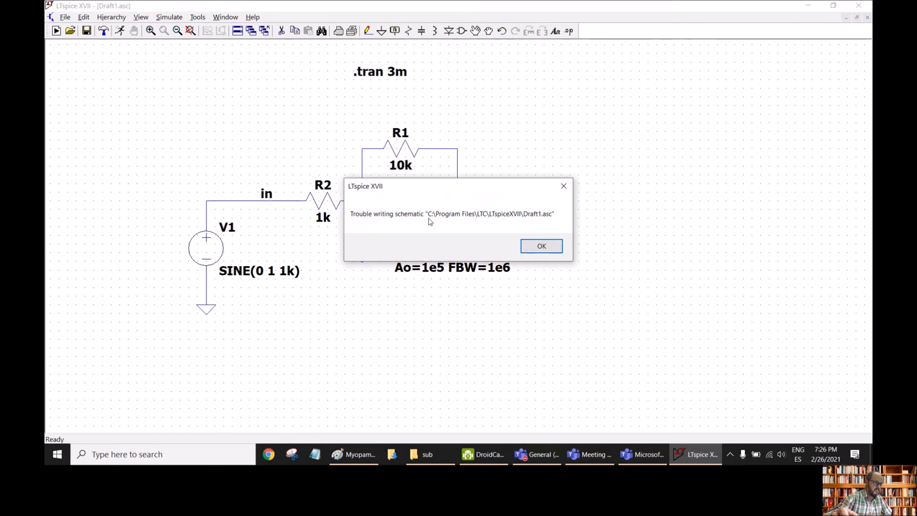
click(564, 186)
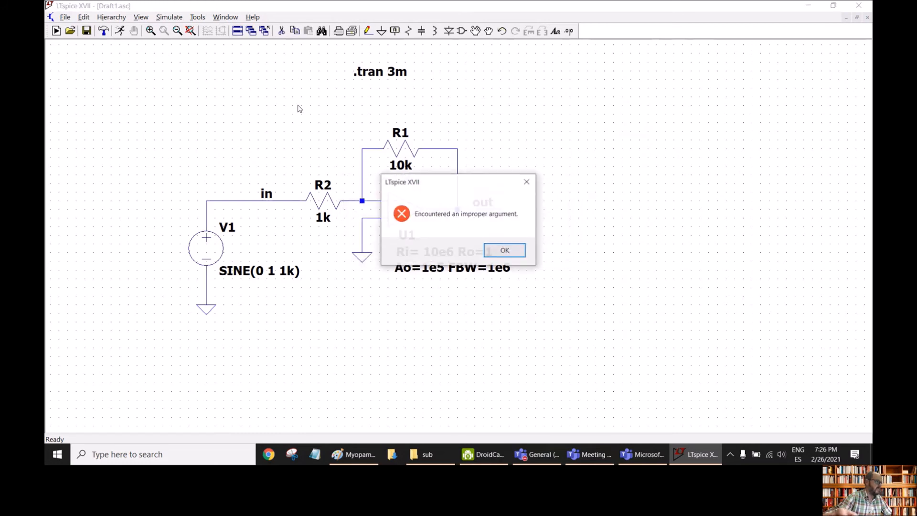
click(497, 250)
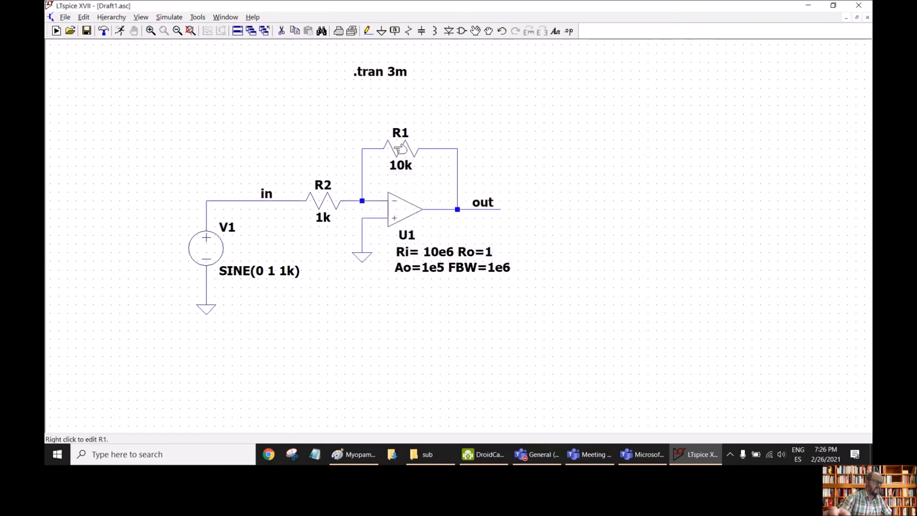
Save the schematic in the Downloads folder under the name Test_Opamp
click(65, 18)
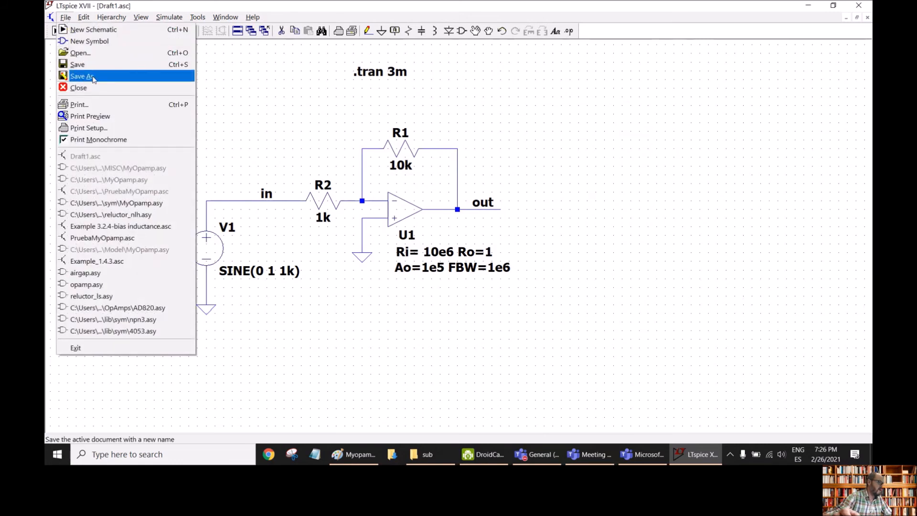
click(92, 77)
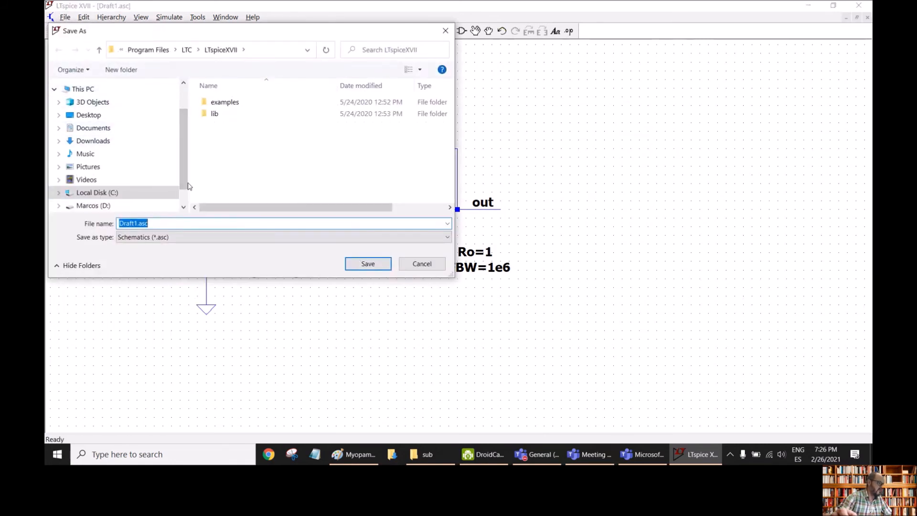
scroll(117, 163, down, 1)
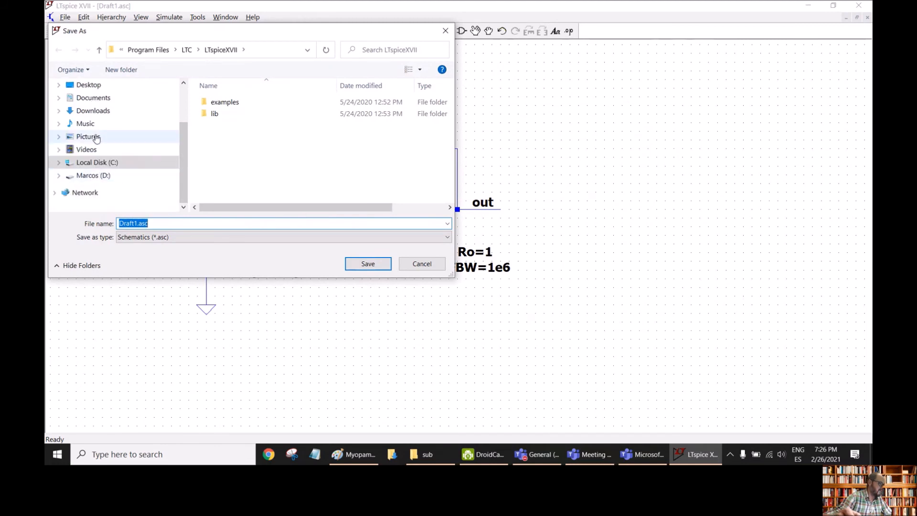
click(92, 111)
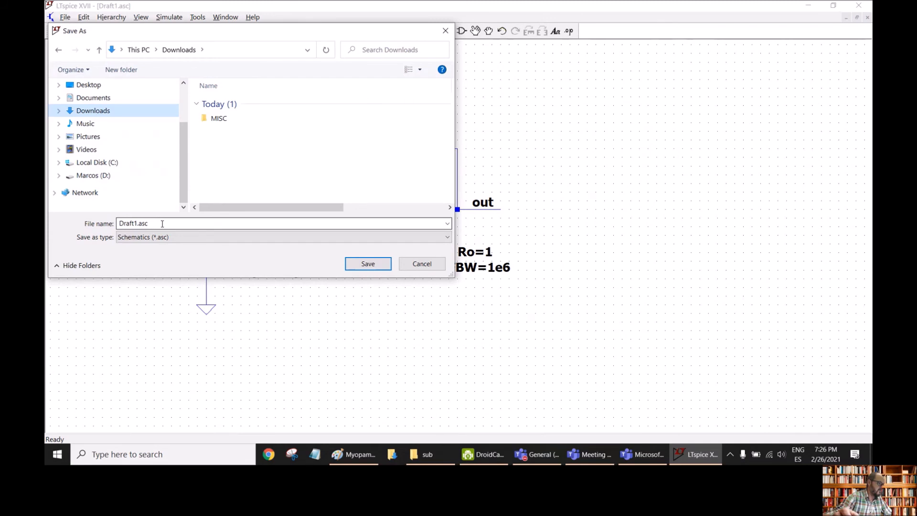
drag(163, 223, 97, 220)
text(TES)
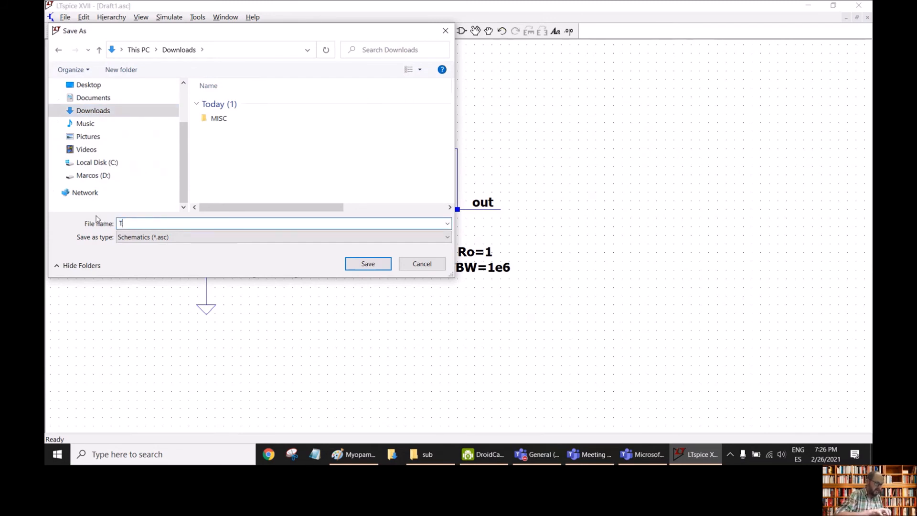
key(BackSpace)
key(BackSpace)
text(est_Opamp)
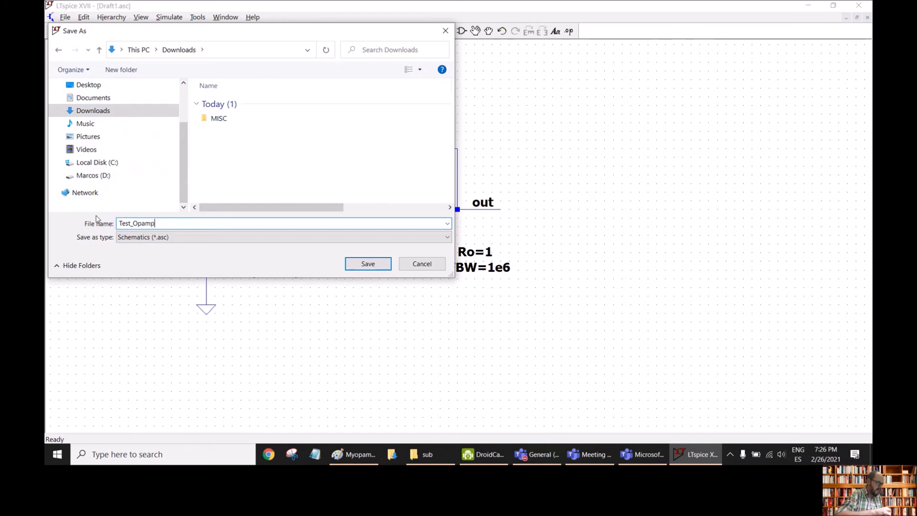
key(Return)
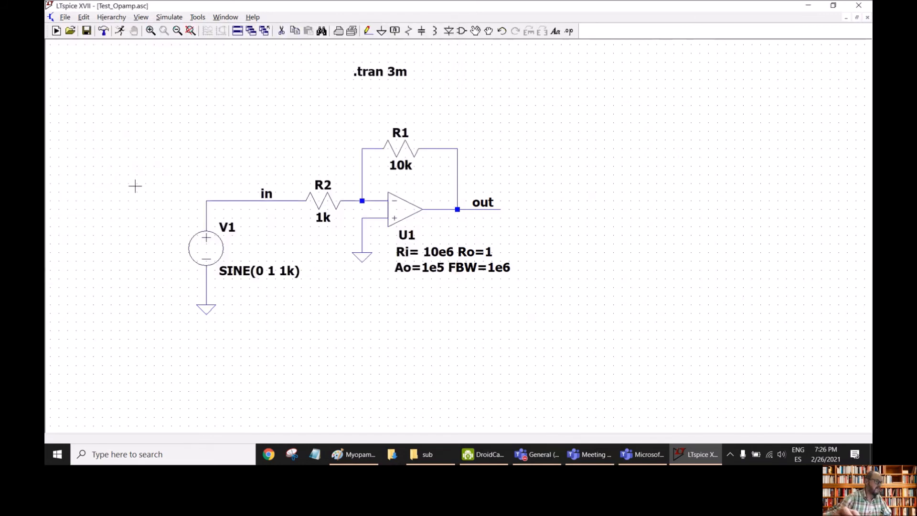
Run the transient simulation of the Test_Opamp schematic and fit the circuit to its window
drag(152, 118, 204, 121)
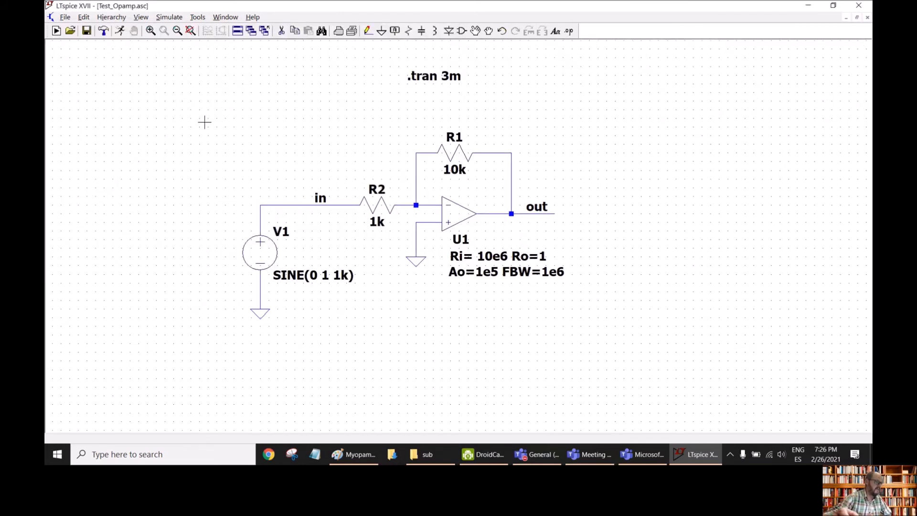
click(120, 31)
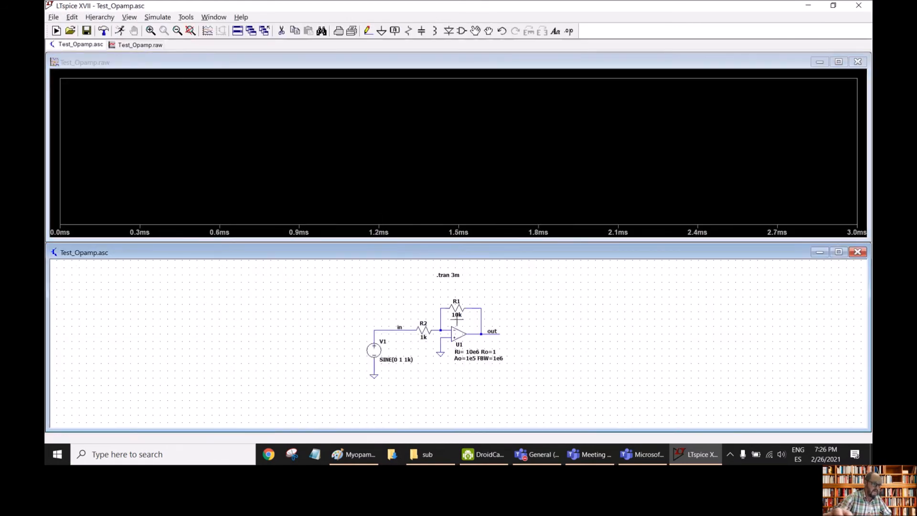
click(190, 31)
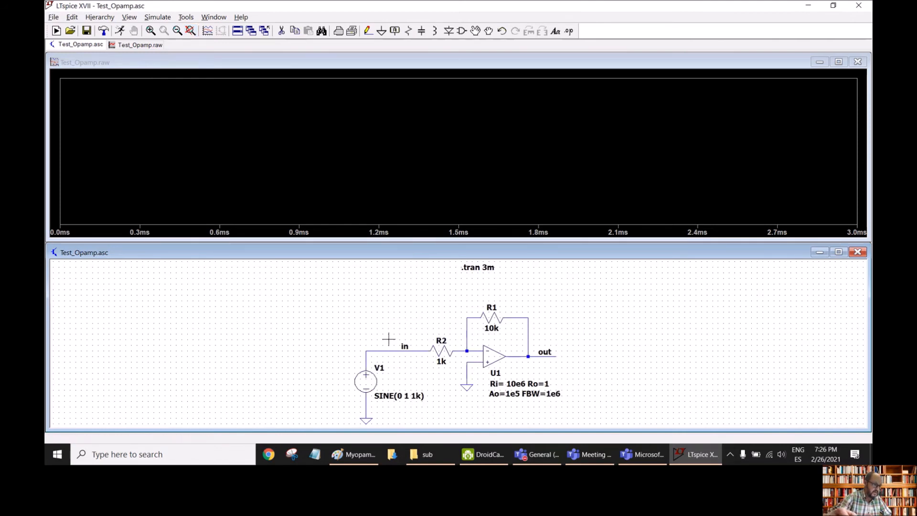
Plot the voltages at the in and out nodes of the inverting amplifier in the transient waveform window
click(376, 350)
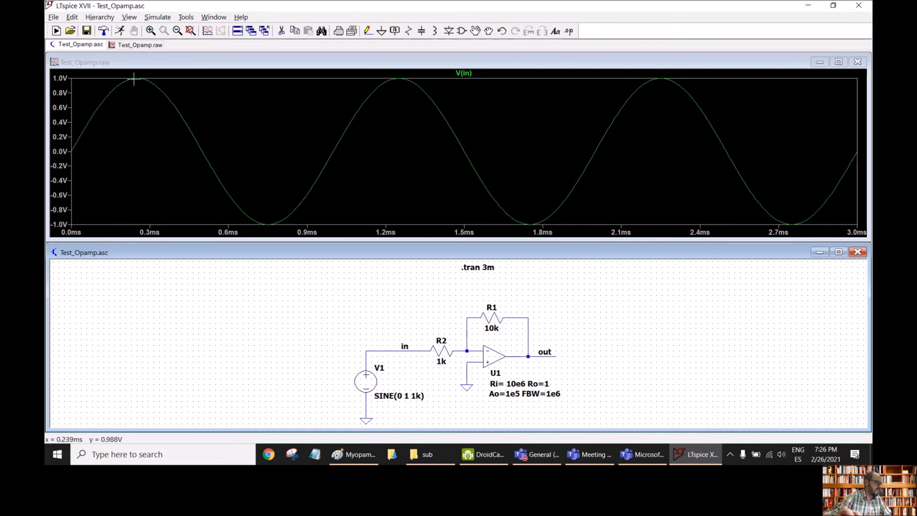
click(557, 353)
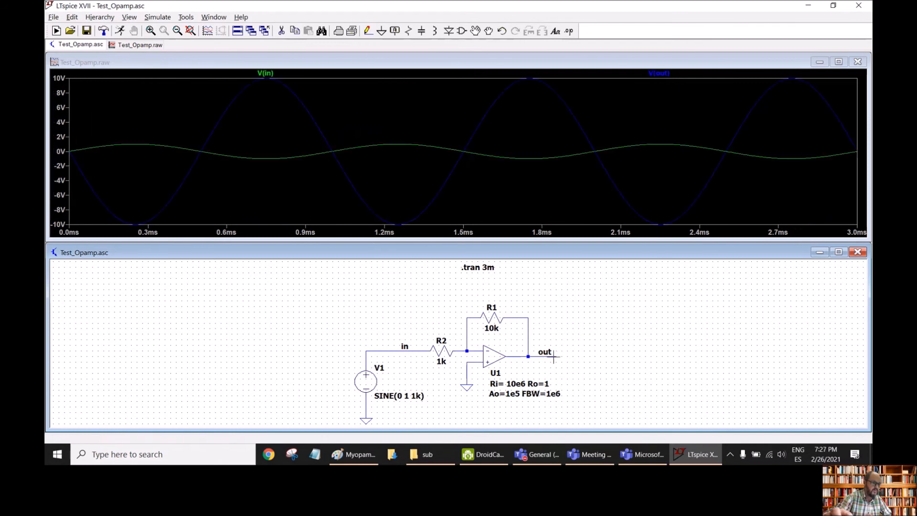
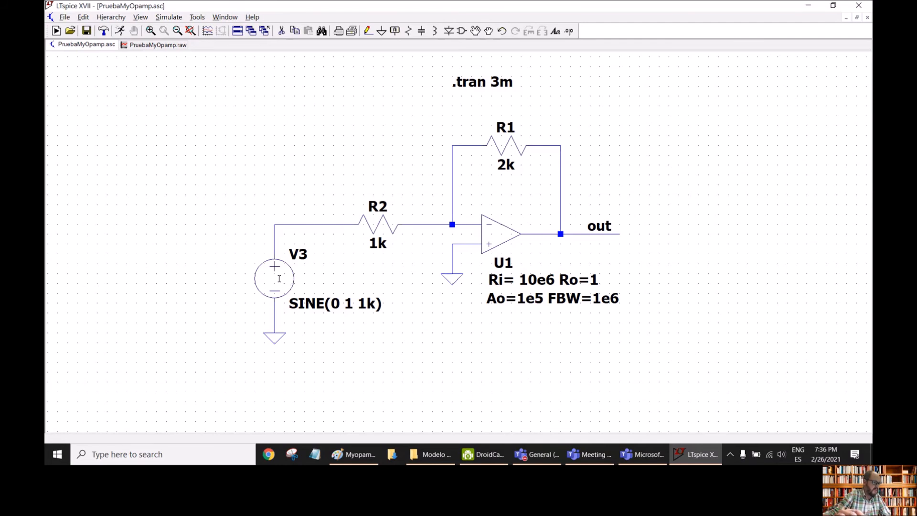
Set the small-signal AC amplitude of voltage source V3 to 1
right_click(276, 276)
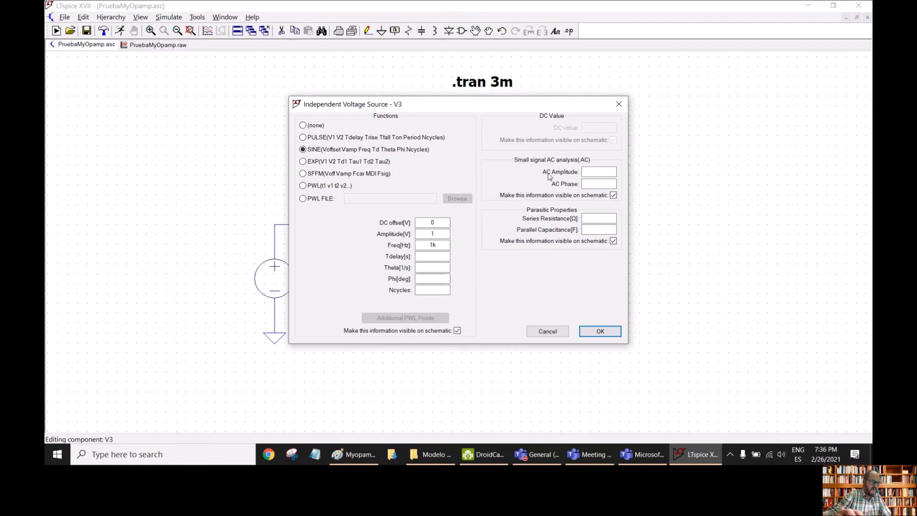
click(600, 172)
text(1)
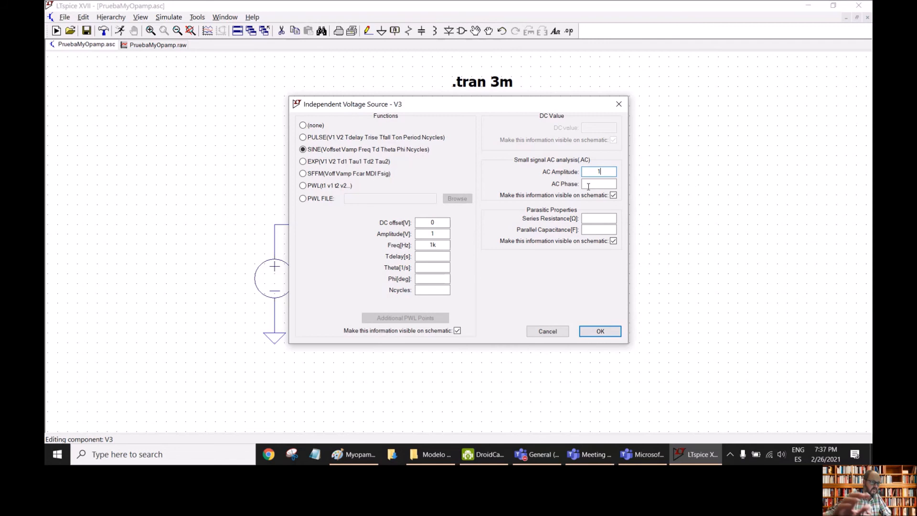
click(601, 331)
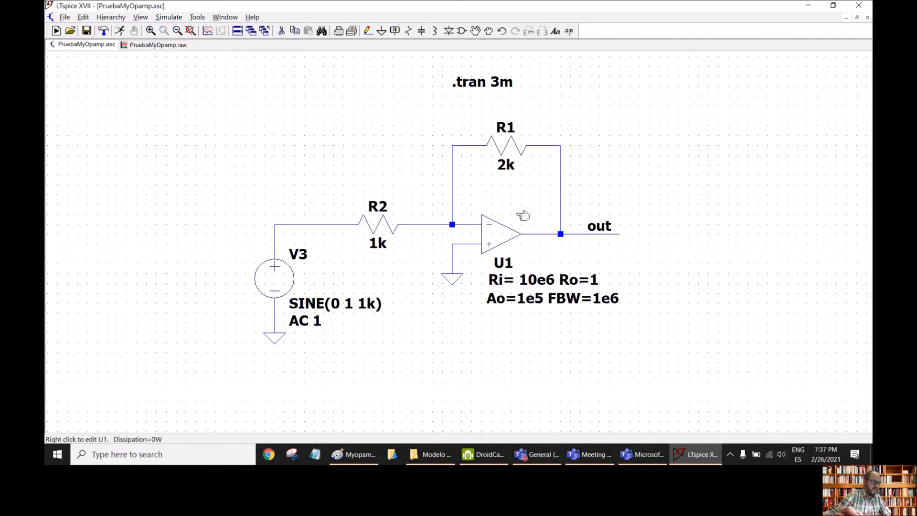
Set the value of feedback resistor R1 to 10k
right_click(506, 167)
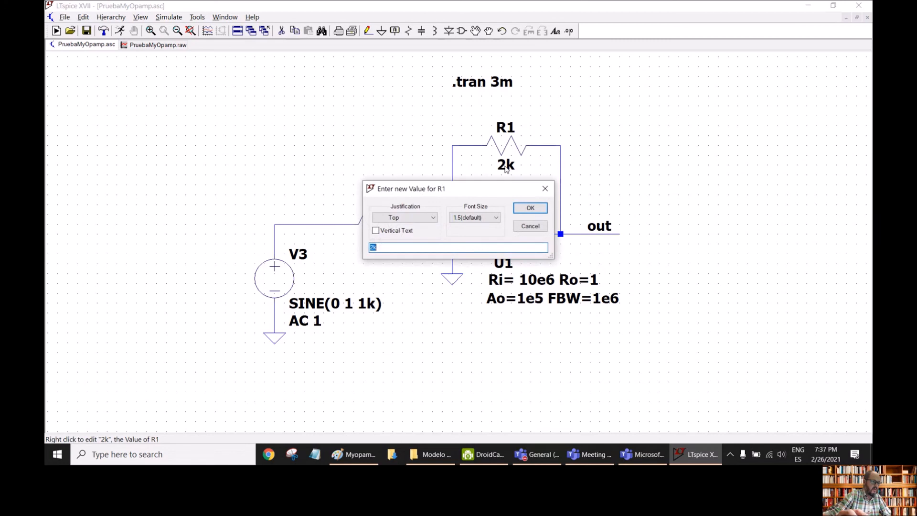
text(10k)
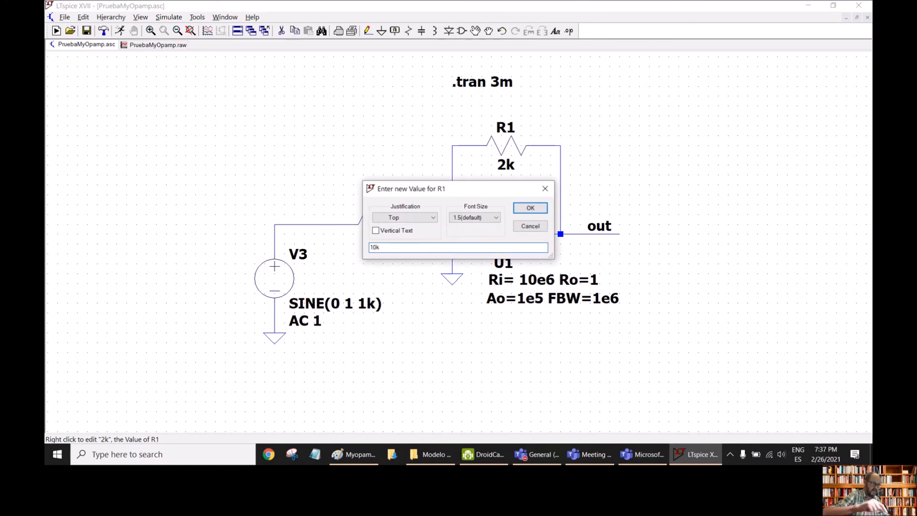
key(Return)
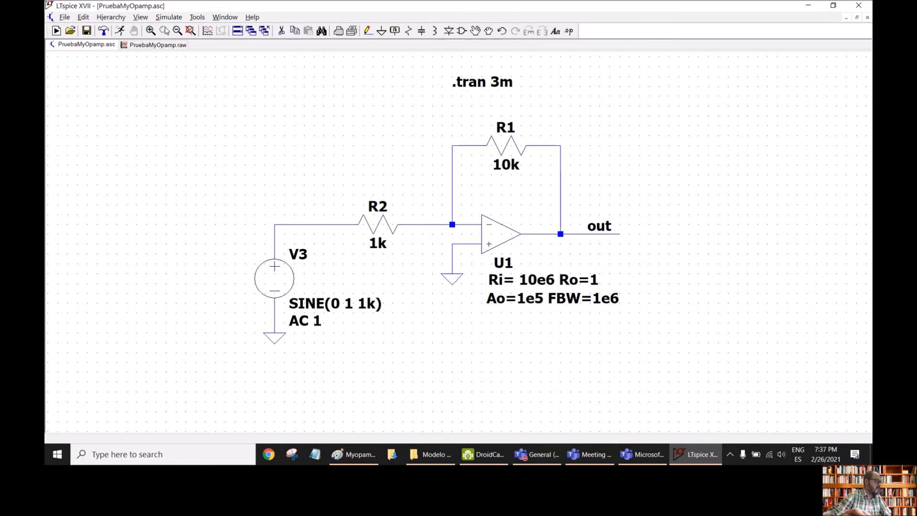
Configure the simulation command as an AC analysis with a Decade sweep and 100 points per decade
click(166, 18)
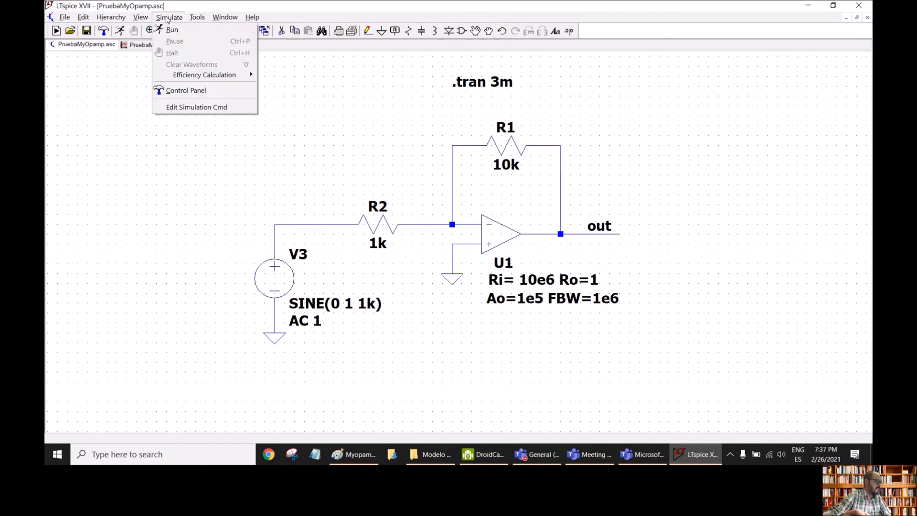
click(204, 109)
drag(418, 132, 421, 112)
click(388, 132)
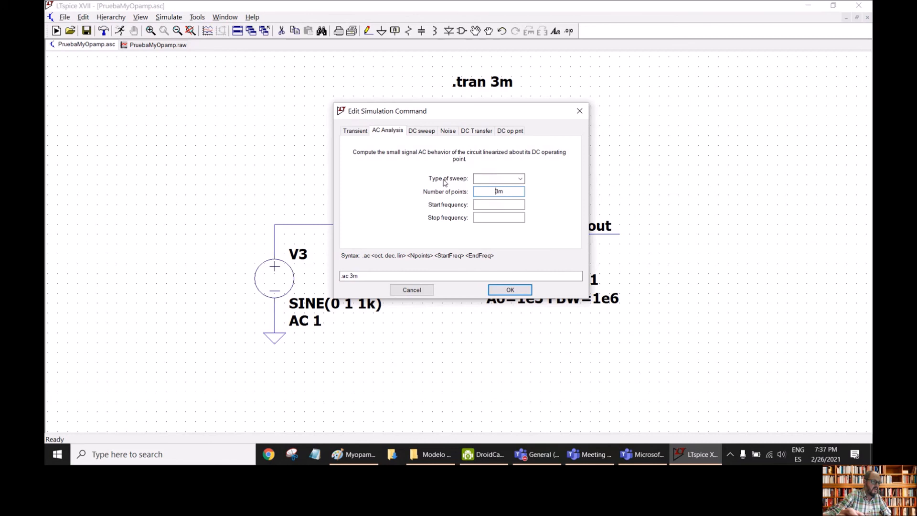
click(496, 183)
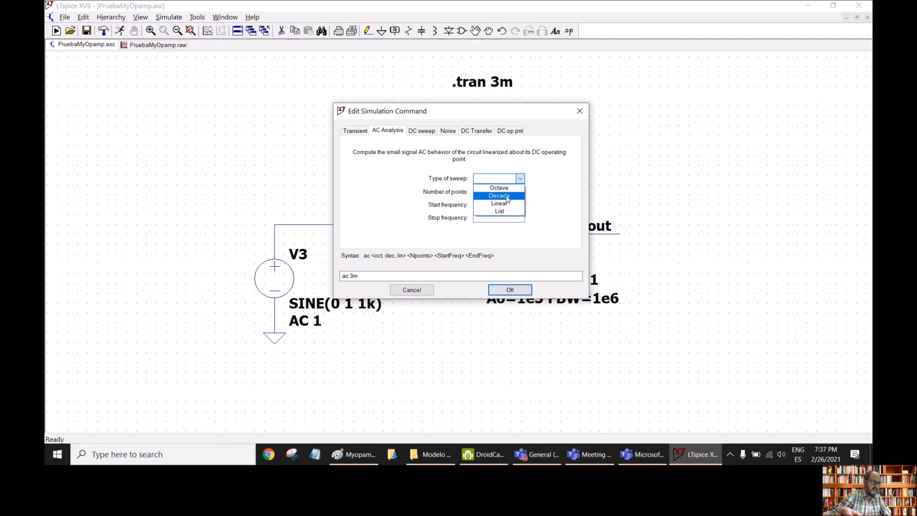
click(500, 196)
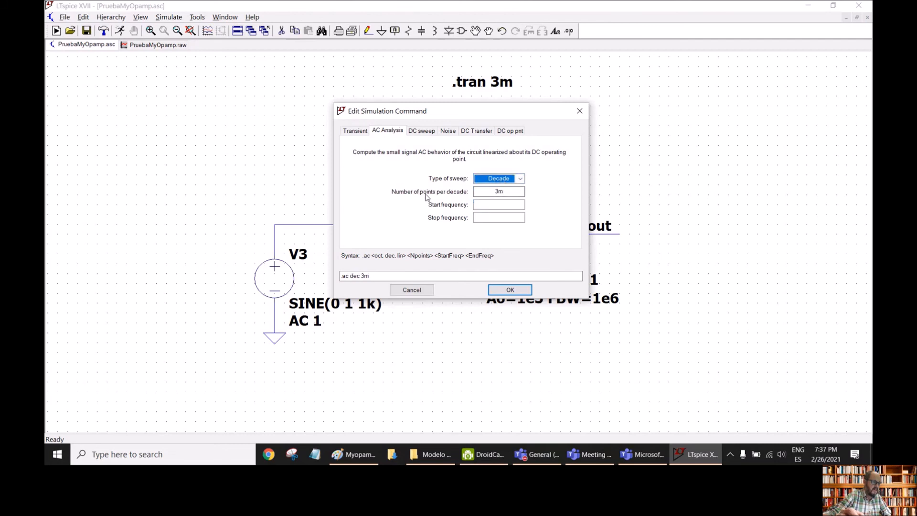
double_click(494, 191)
text(100)
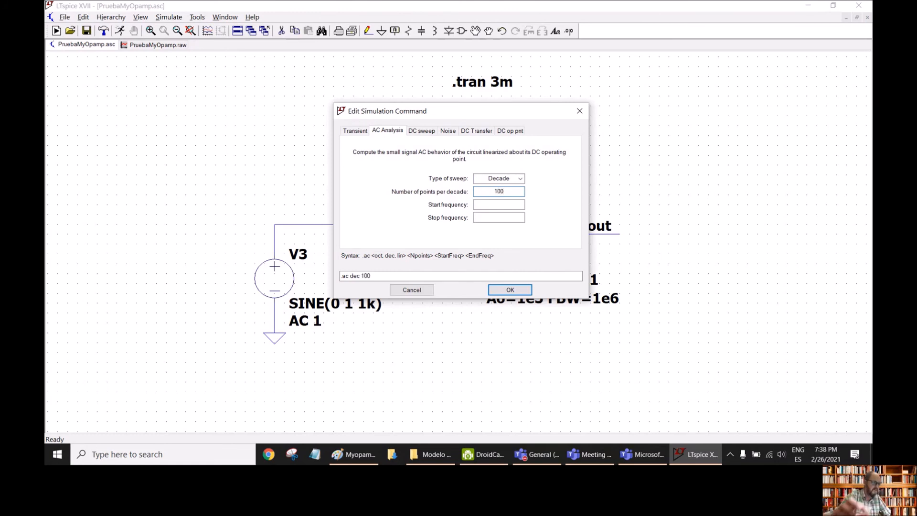
Set the AC sweep from 1 to 10e6 Hz and place its directive in the empty area above R2 and V3
click(500, 204)
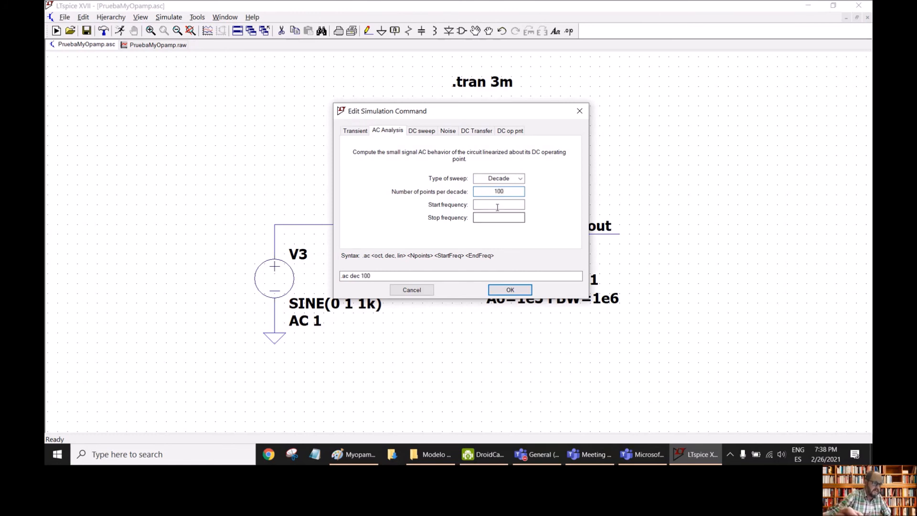
click(498, 218)
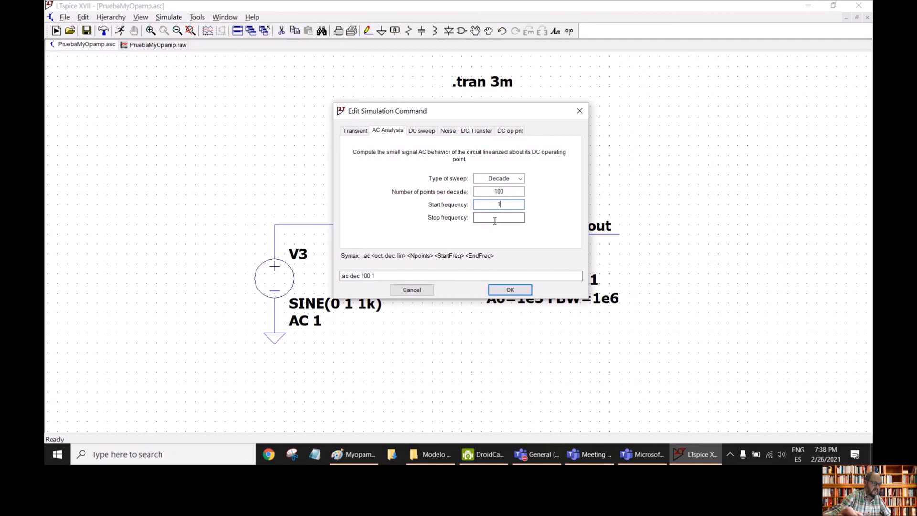
text(10)
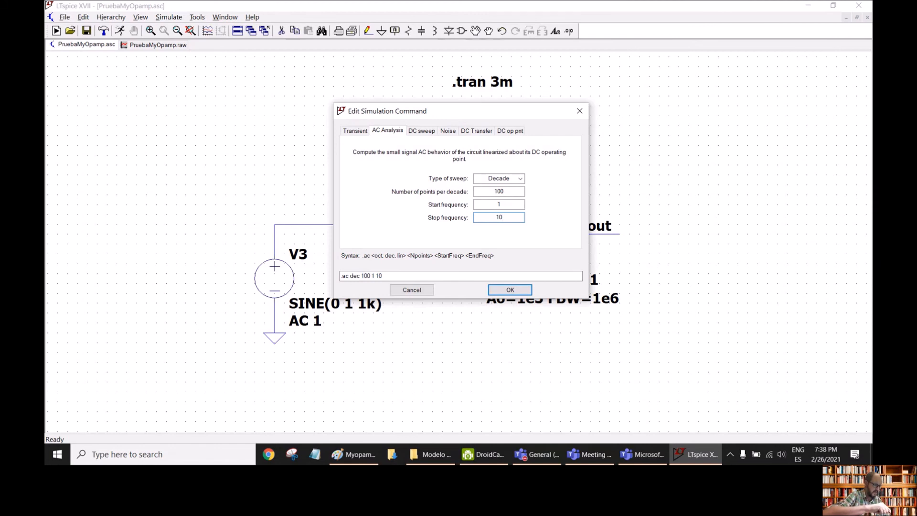
text(6)
click(507, 290)
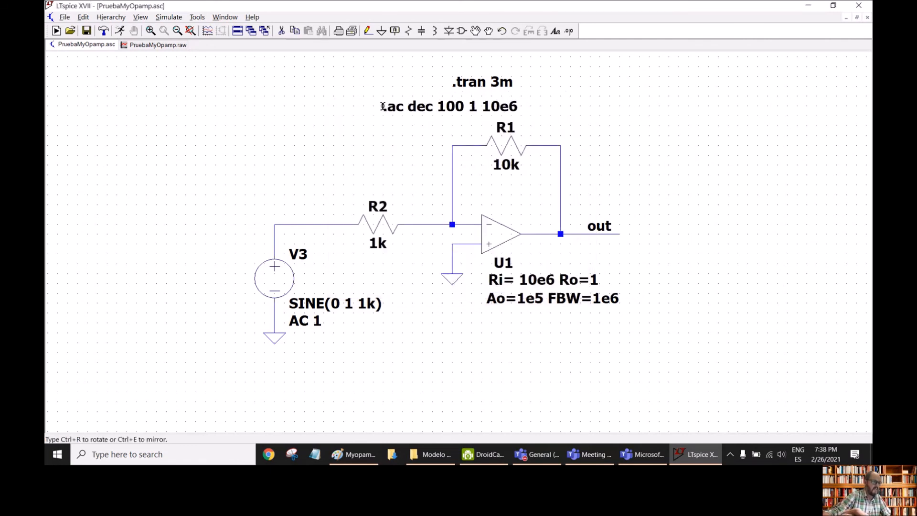
click(271, 111)
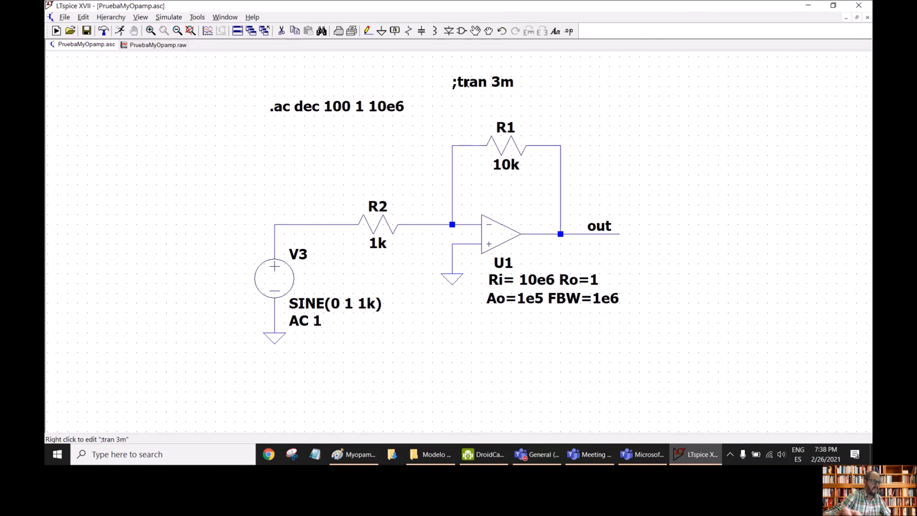
Move the tran 3m text directly above the AC directive, aligned with its start
click(475, 31)
click(470, 81)
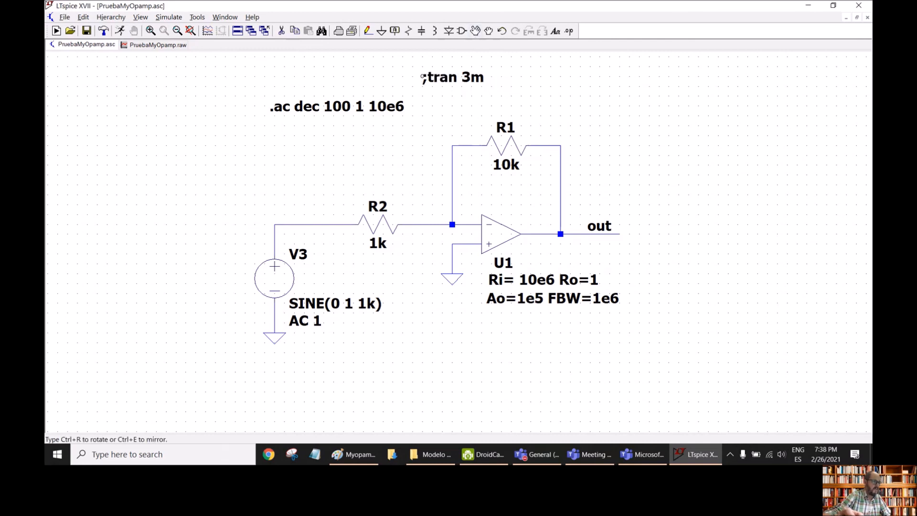
click(271, 77)
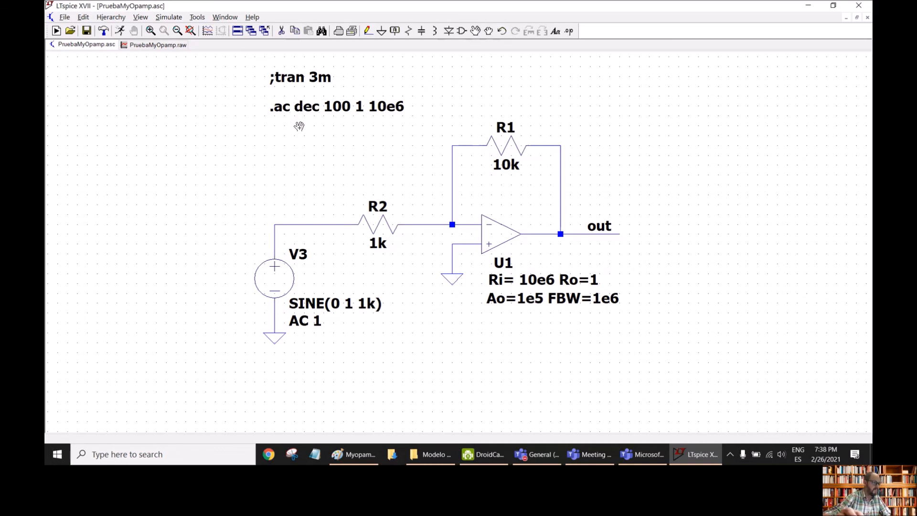
Run the AC simulation, maximize the plot window and delete the V(n002) trace so only V(out) is plotted
click(120, 31)
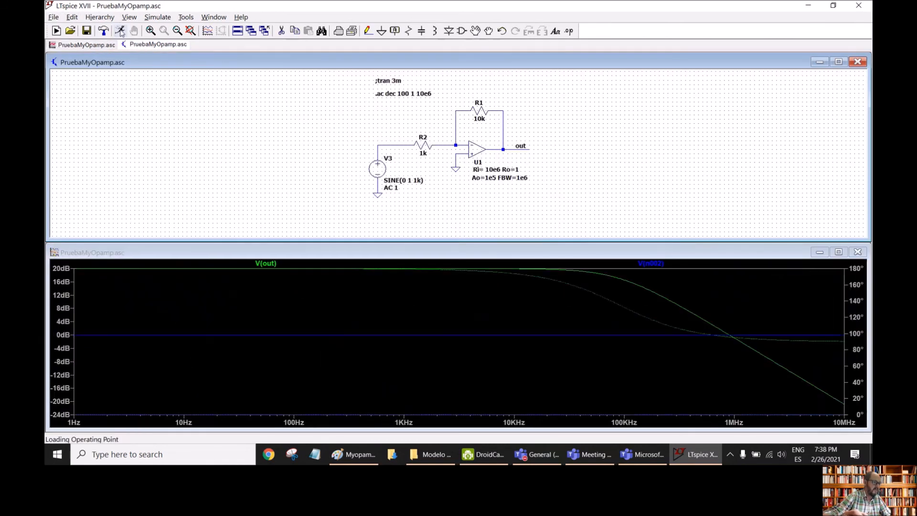
double_click(449, 255)
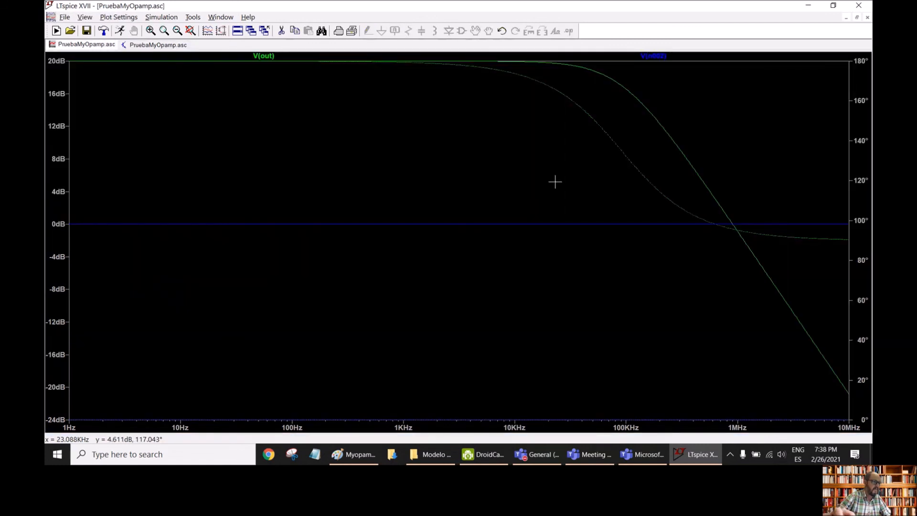
click(282, 31)
click(668, 57)
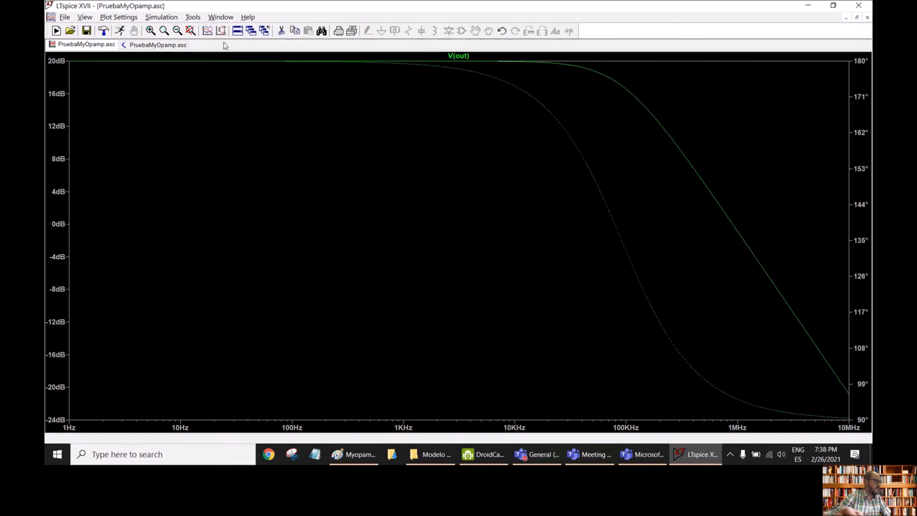
key(Escape)
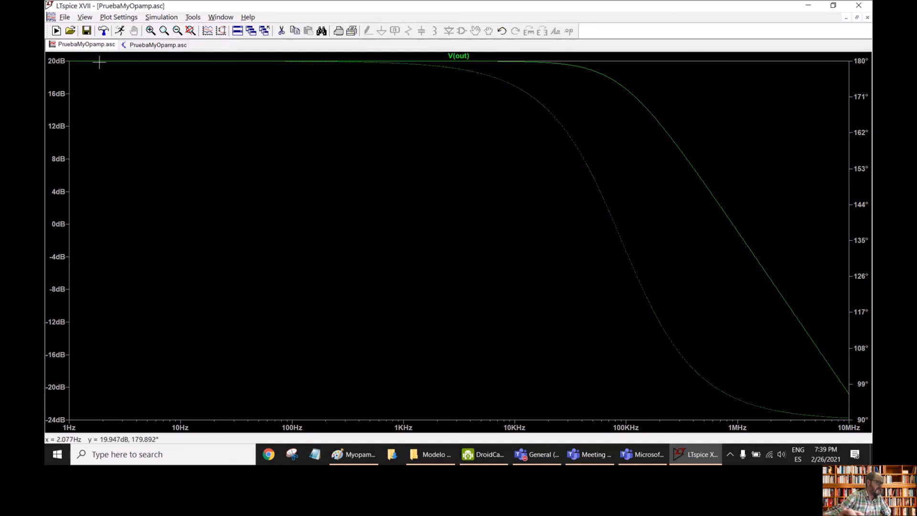
Check the resistor values in the schematic, return to the frequency plot and attach the 1st cursor to the V(out) trace
click(152, 45)
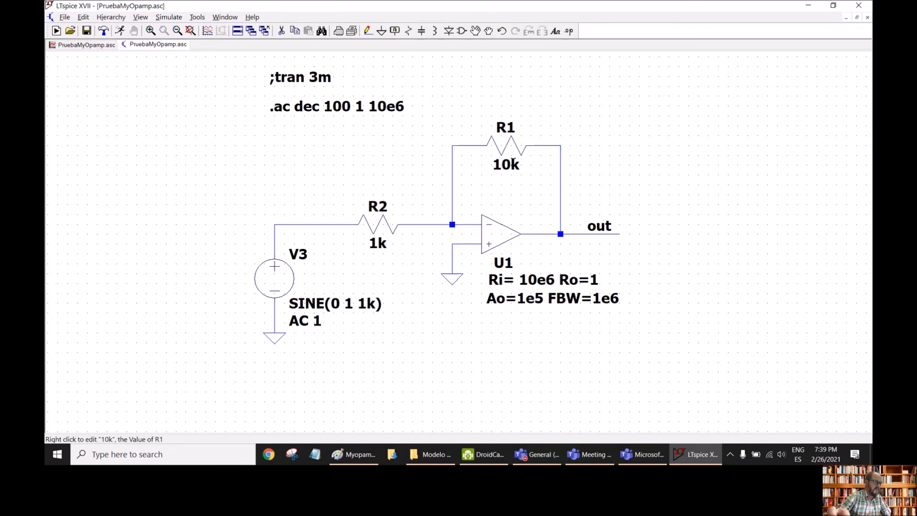
click(84, 46)
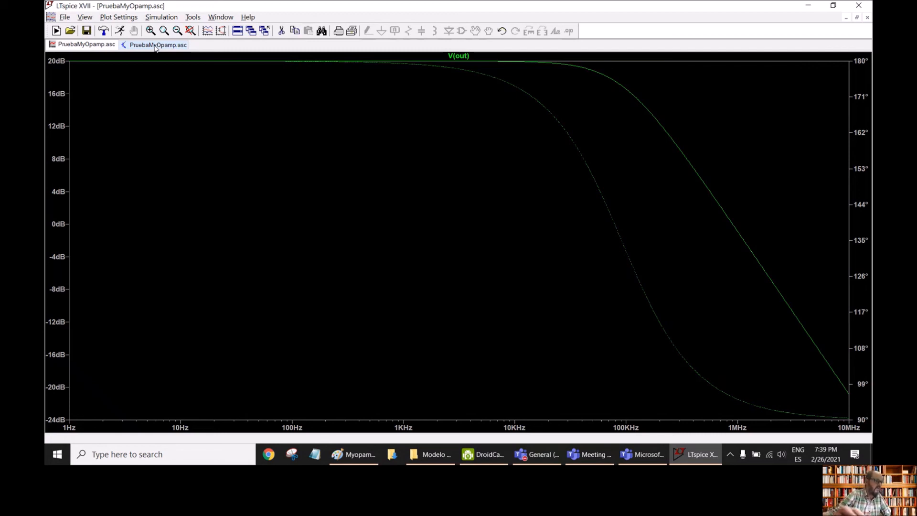
right_click(456, 56)
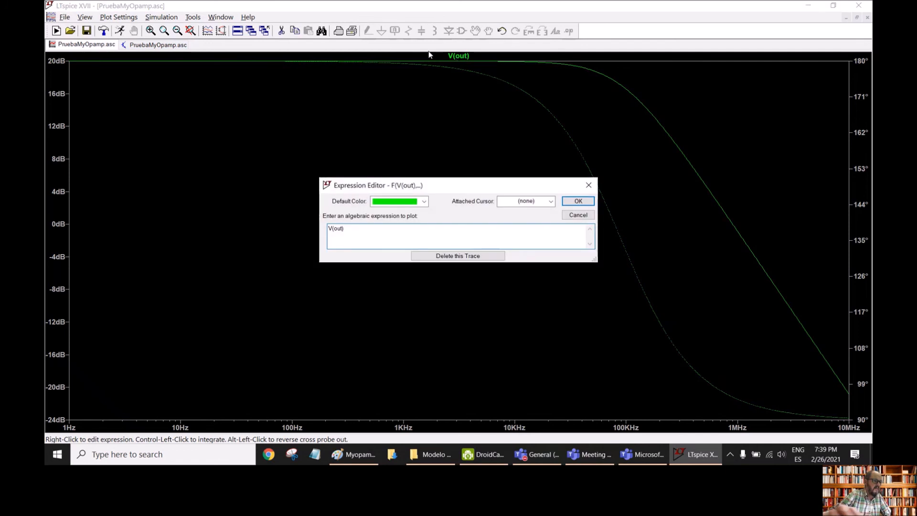
click(549, 201)
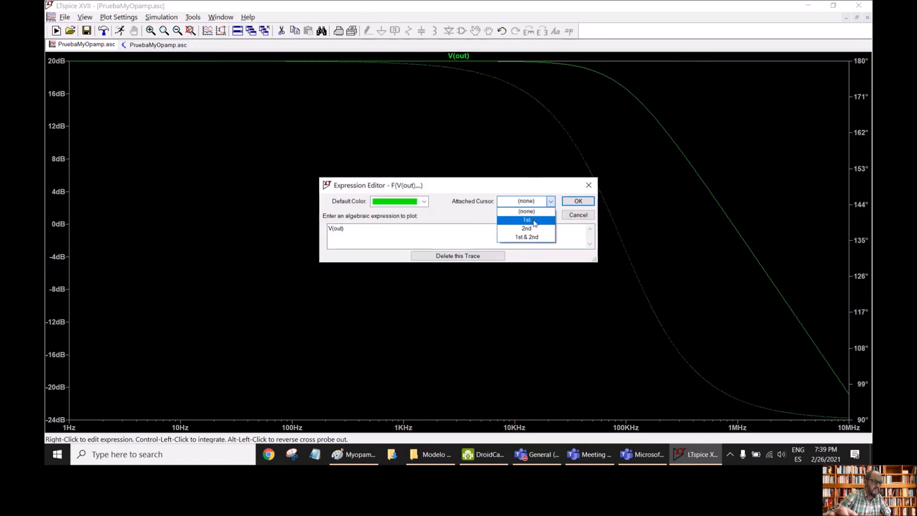
click(530, 221)
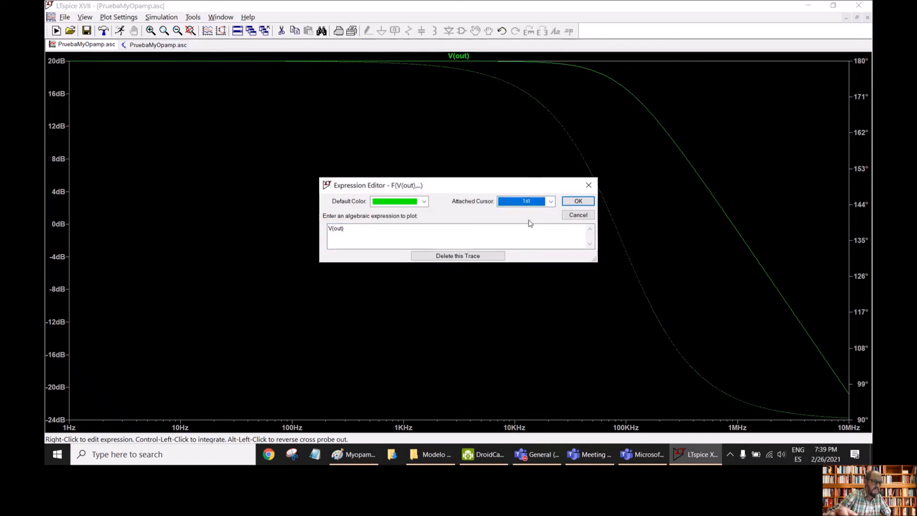
click(577, 202)
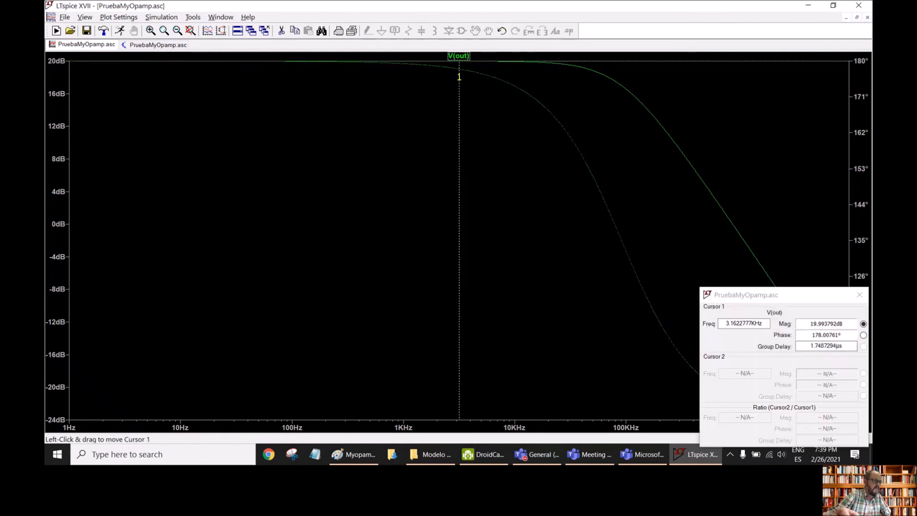
Move cursor 1 along V(out) to the cutoff point at about 17 dB and read its frequency in the cursor window
drag(459, 77, 556, 90)
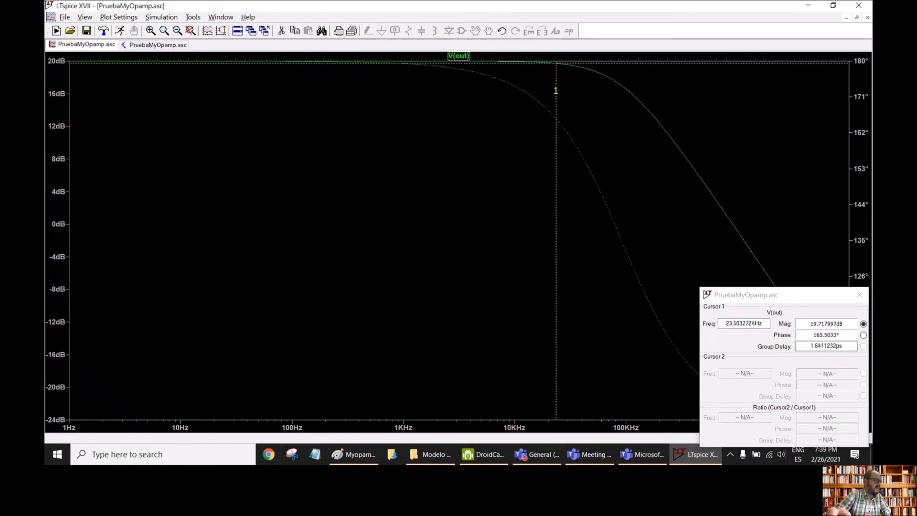
drag(556, 91, 621, 122)
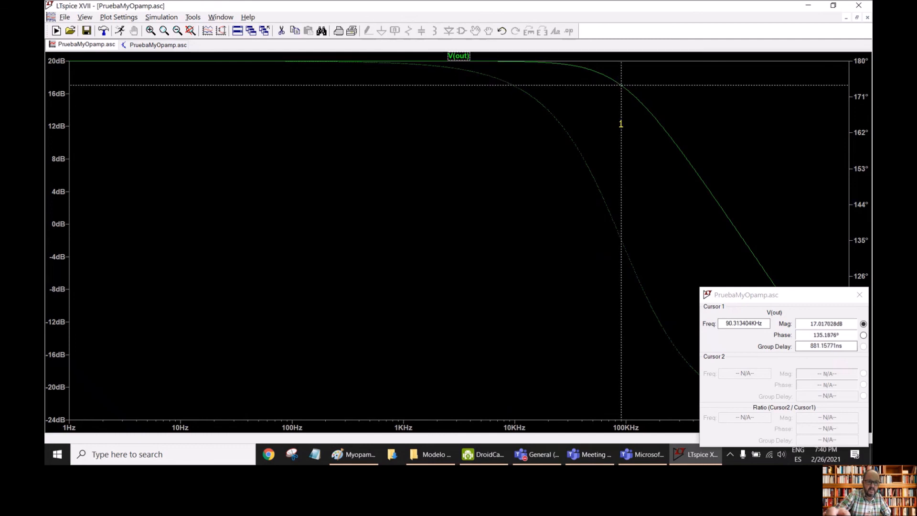
drag(759, 295, 392, 141)
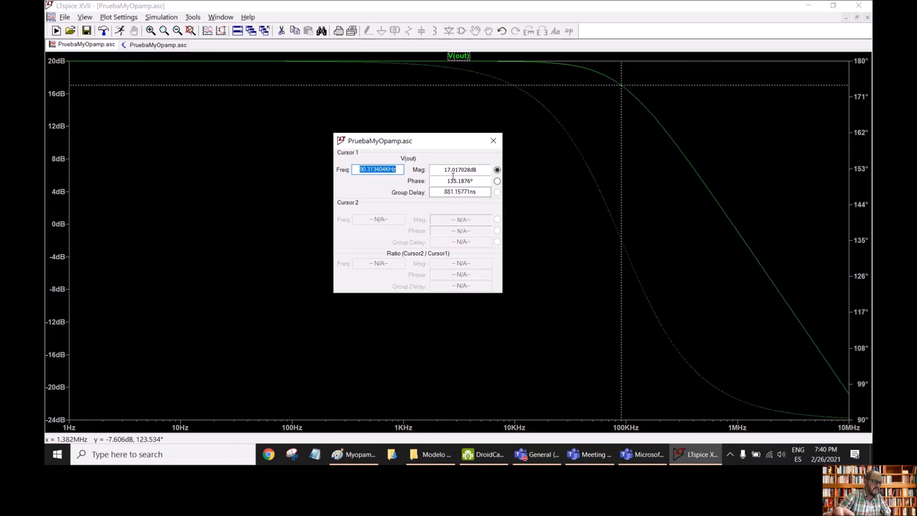
click(361, 170)
drag(360, 169, 377, 170)
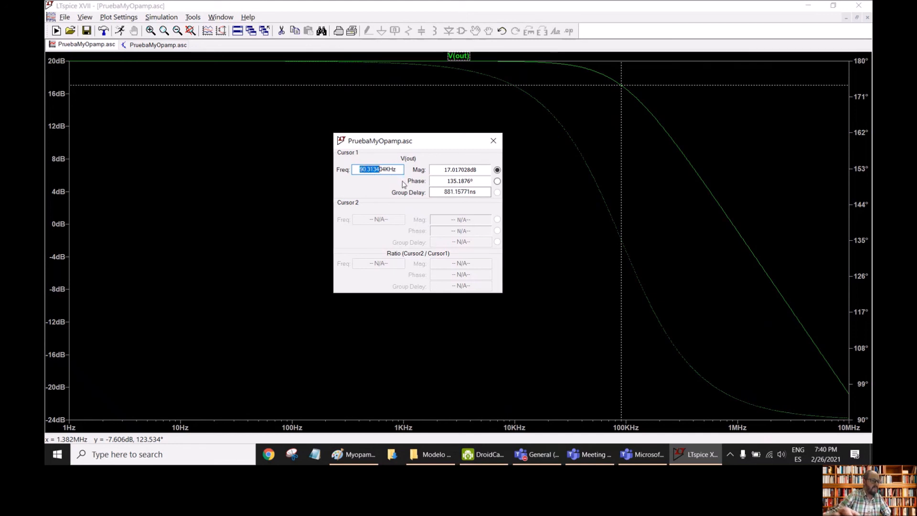
Return to the schematic, close the cursor readout window and delete the 10k feedback resistor R1
click(136, 44)
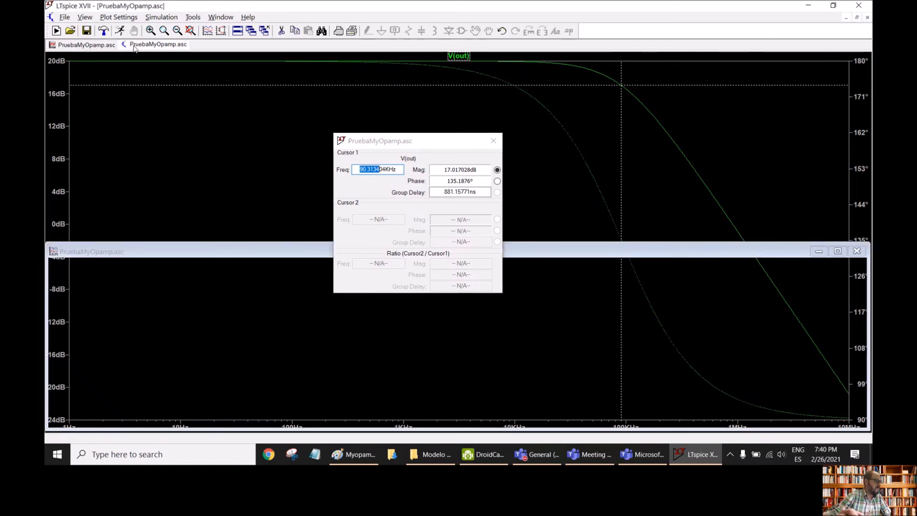
click(493, 140)
click(495, 139)
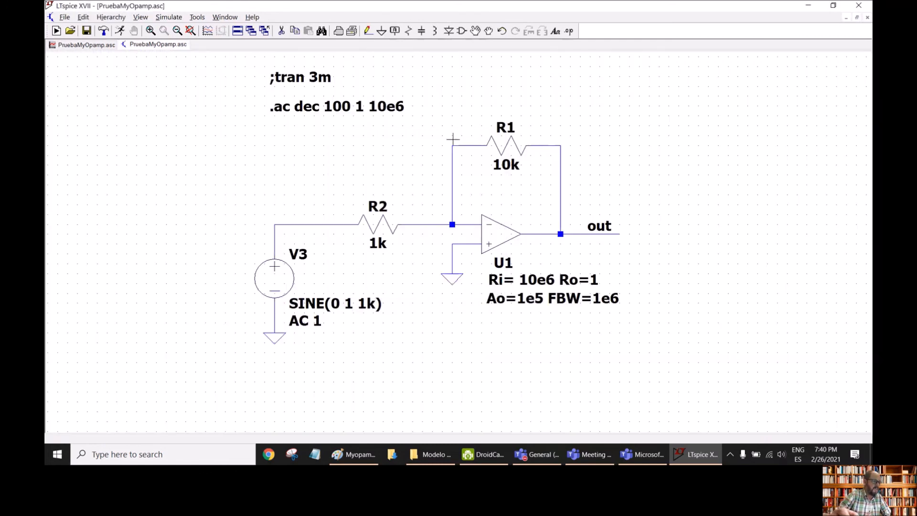
scroll(419, 140, down, 3)
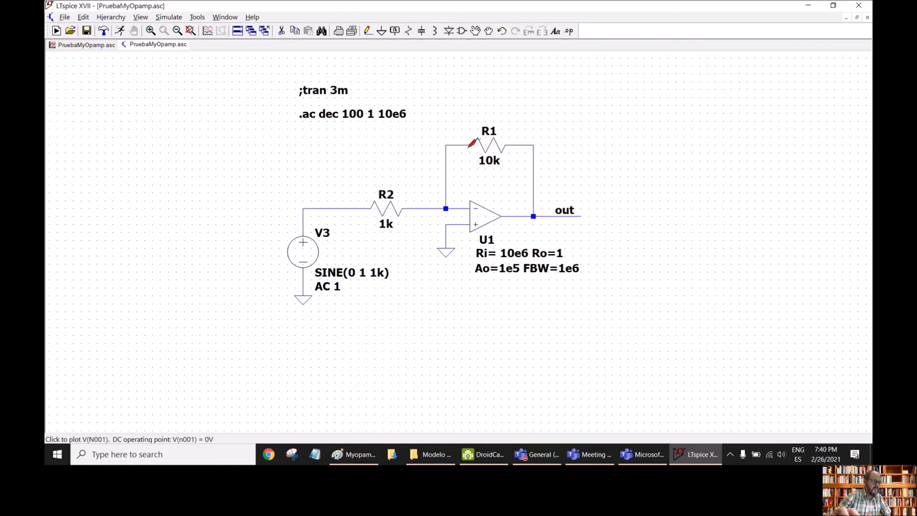
click(282, 32)
click(488, 145)
key(Escape)
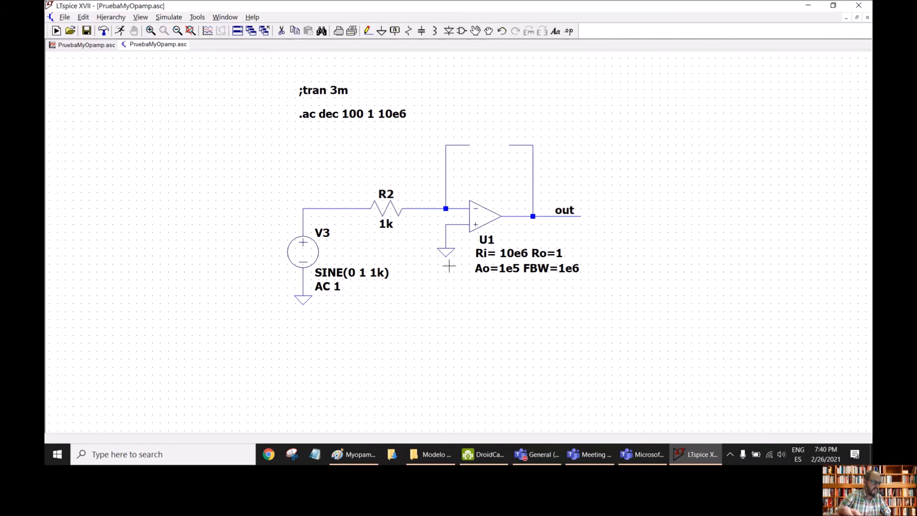
Switch to Paint to review the open-loop gain sketch with A0 and fBW, and return to LTspice
click(356, 454)
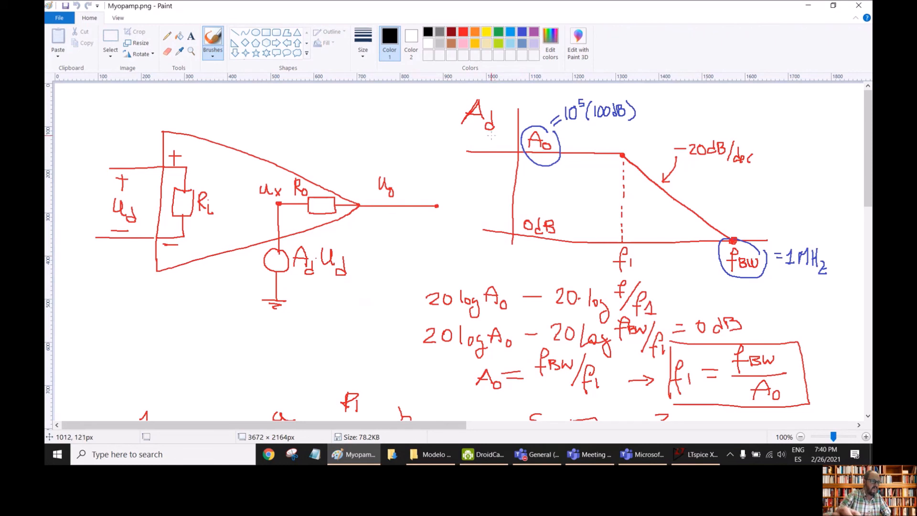
click(167, 36)
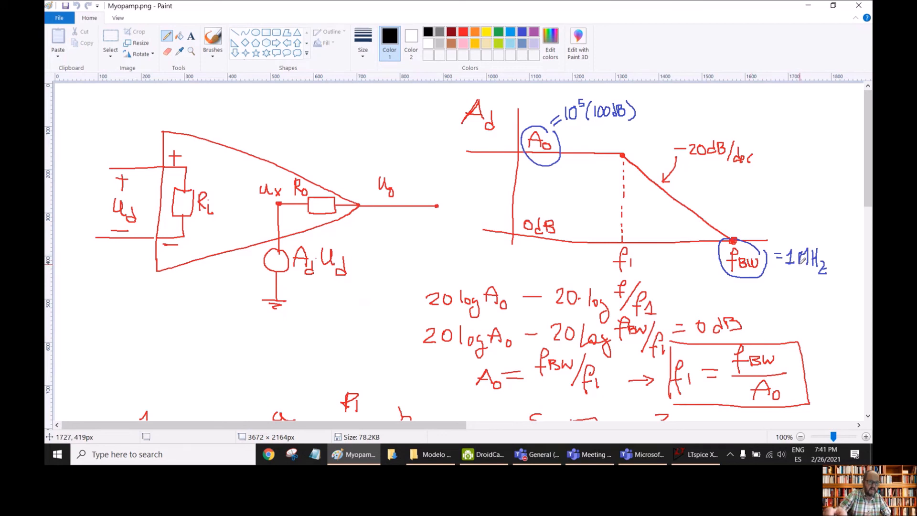
click(696, 455)
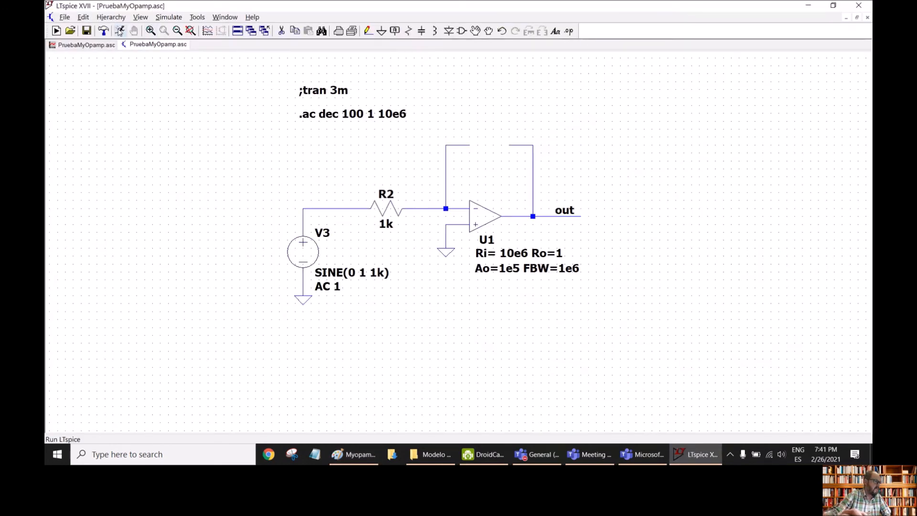
Run the AC simulation of the circuit without R1 and attach the 1st cursor to V(out) in the maximized plot
click(120, 31)
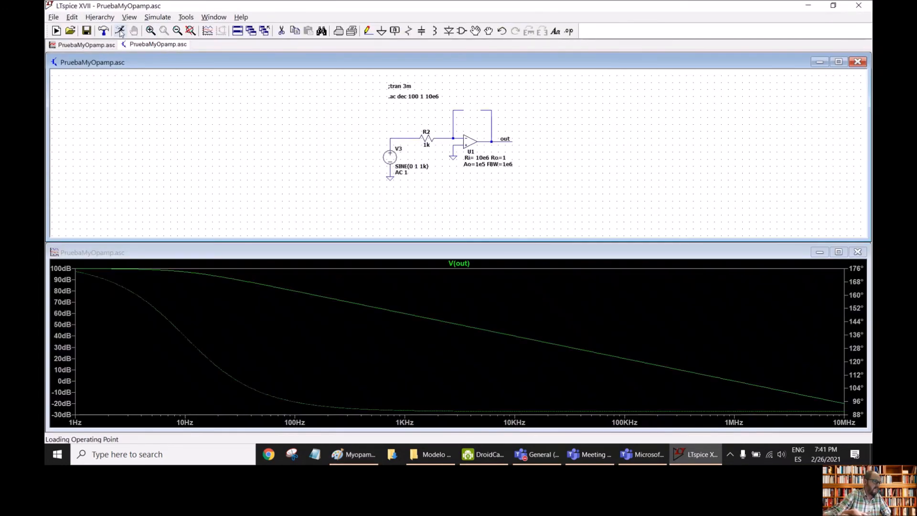
double_click(468, 254)
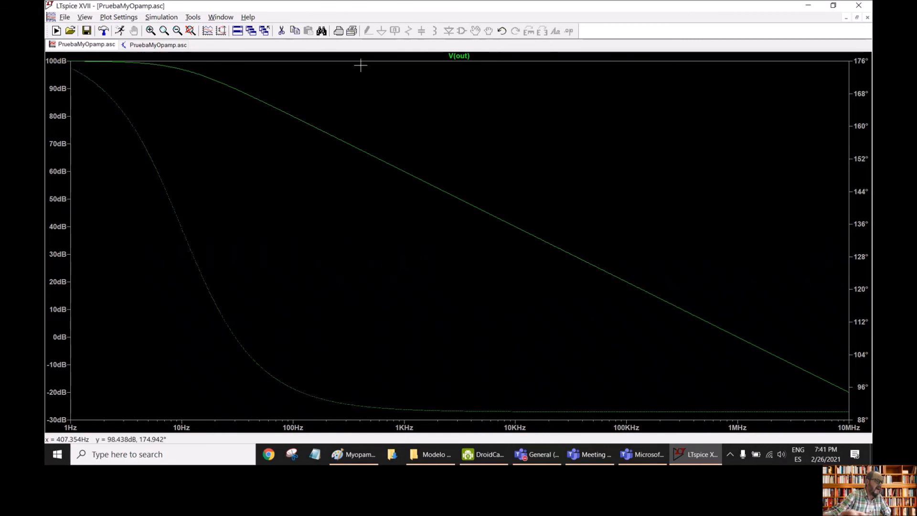
right_click(464, 57)
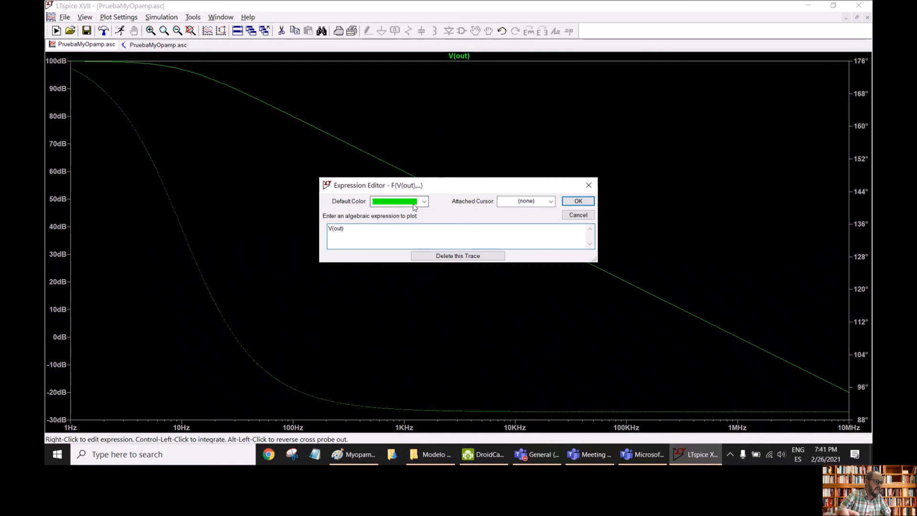
click(526, 201)
click(526, 220)
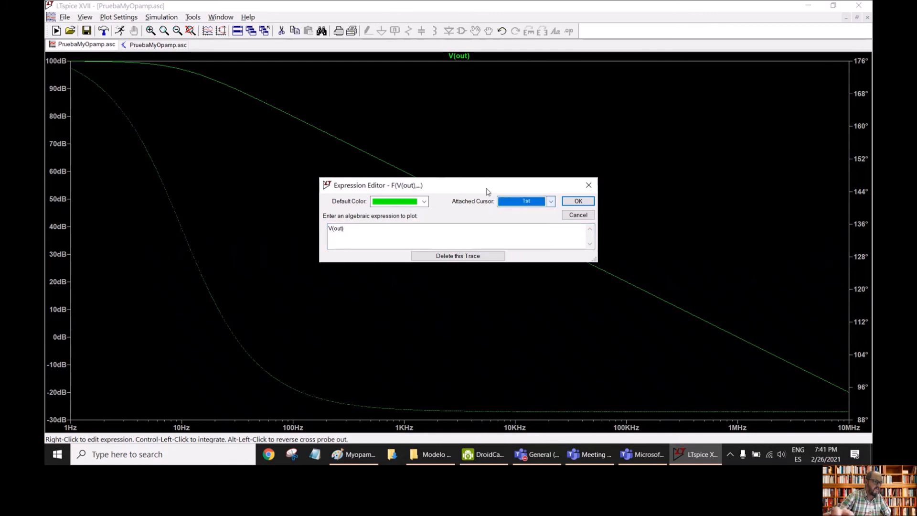
click(576, 201)
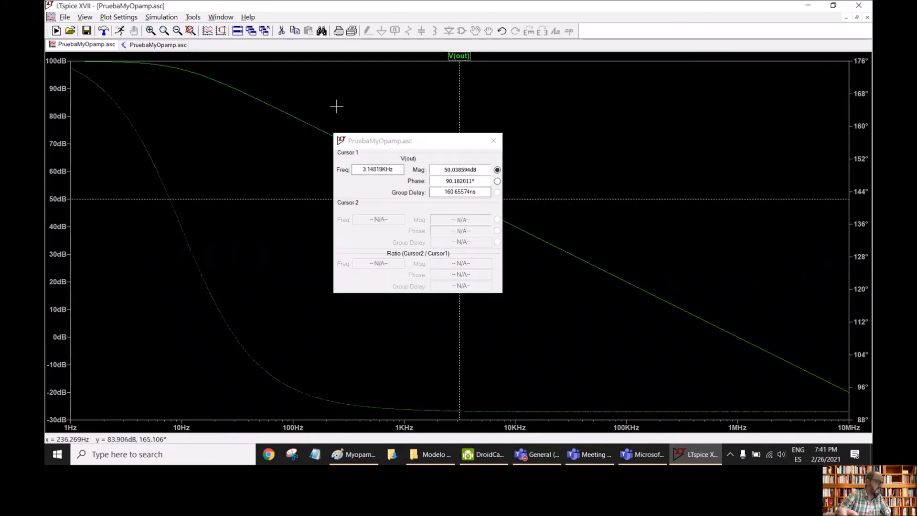
Move cursor 1 along V(out) to the cutoff point at about 97 dB, read its frequency and return to the schematic
mouse_move(459, 96)
mouse_down()
mouse_move(153, 62)
mouse_move(181, 70)
mouse_up()
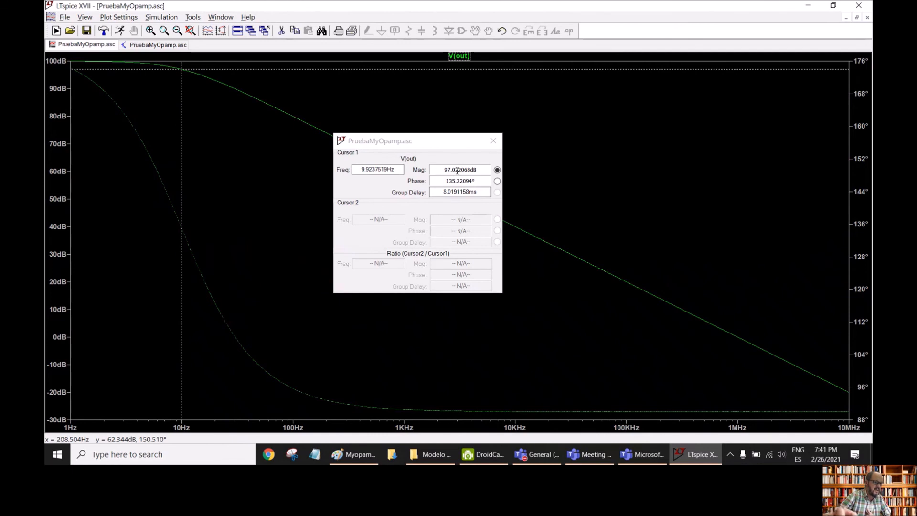
click(365, 170)
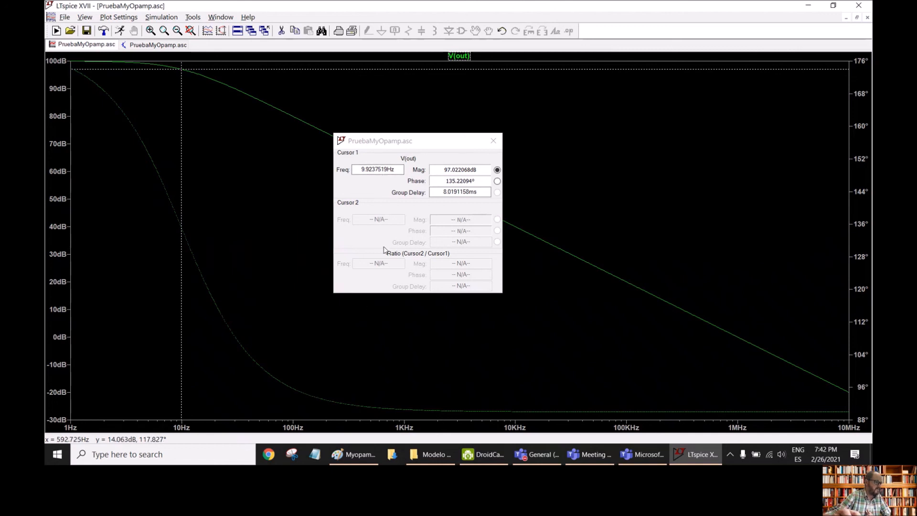
click(142, 46)
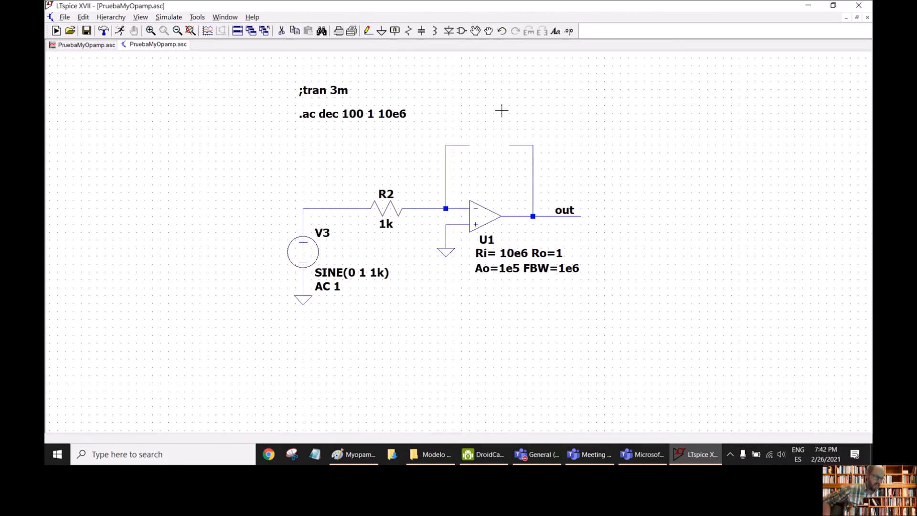